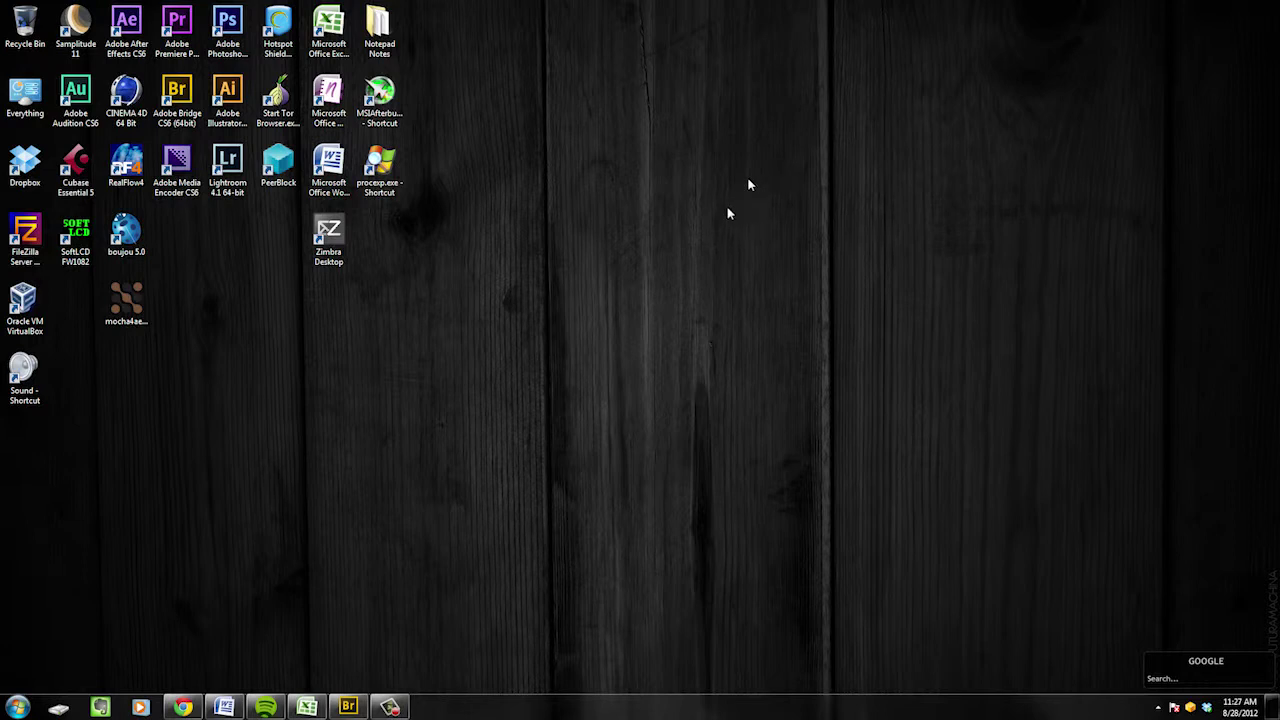
# Launch After Effects and create a 1280 x 720 composition at 29.97 fps with a duration of 90 frames.
pyautogui.moveTo(709, 155); pyautogui.dragTo(612, 436)
pyautogui.doubleClick(132, 37)
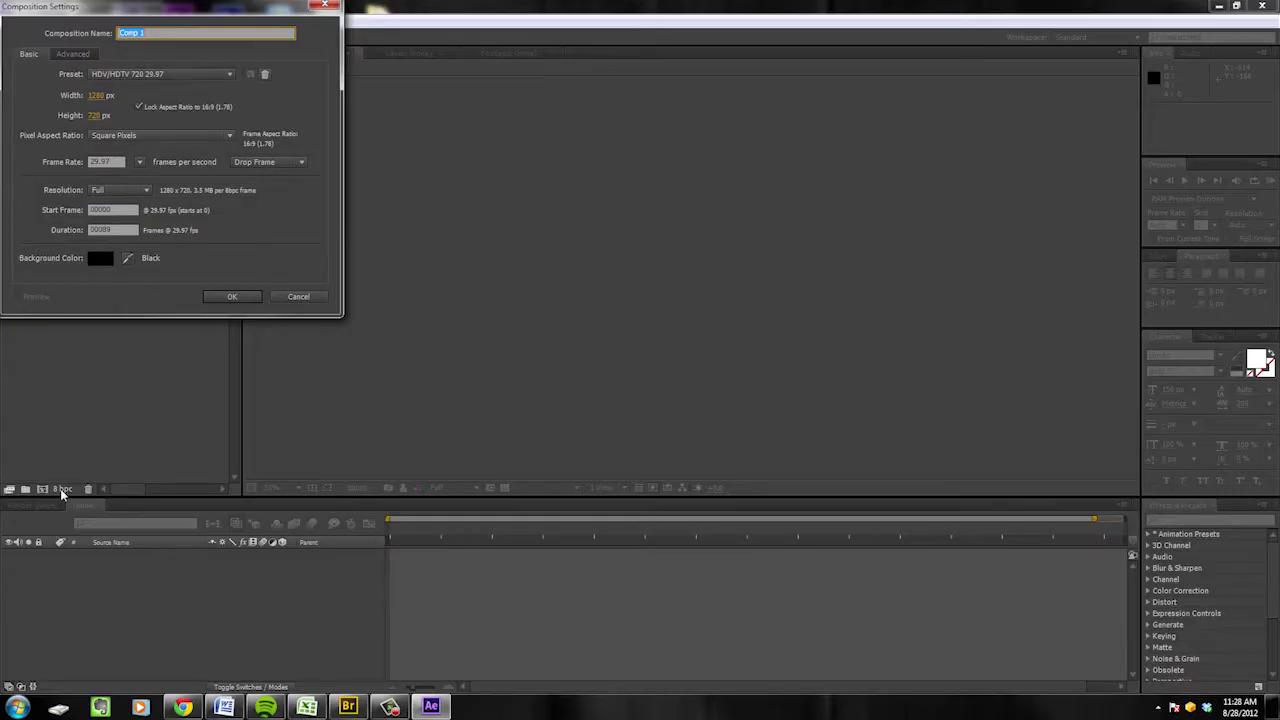
pyautogui.click(117, 230)
pyautogui.press('BackSpace')
pyautogui.press('BackSpace')
pyautogui.write('90')
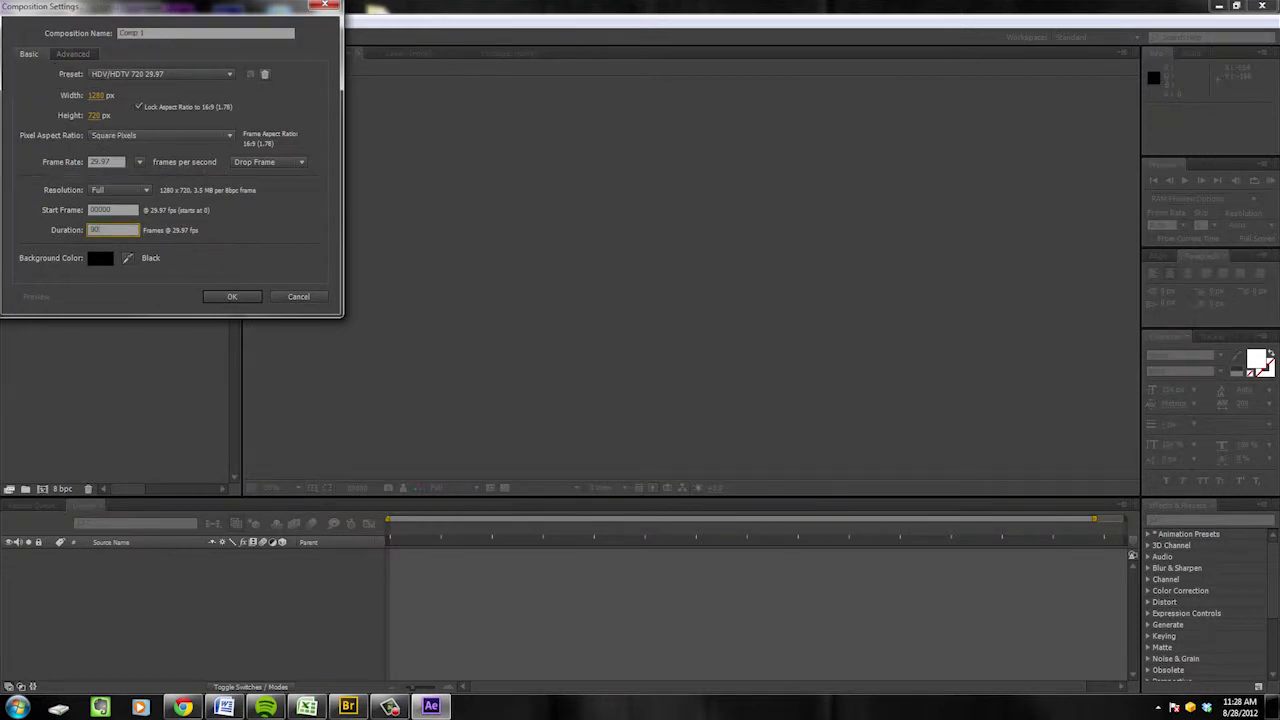
pyautogui.press('Return')
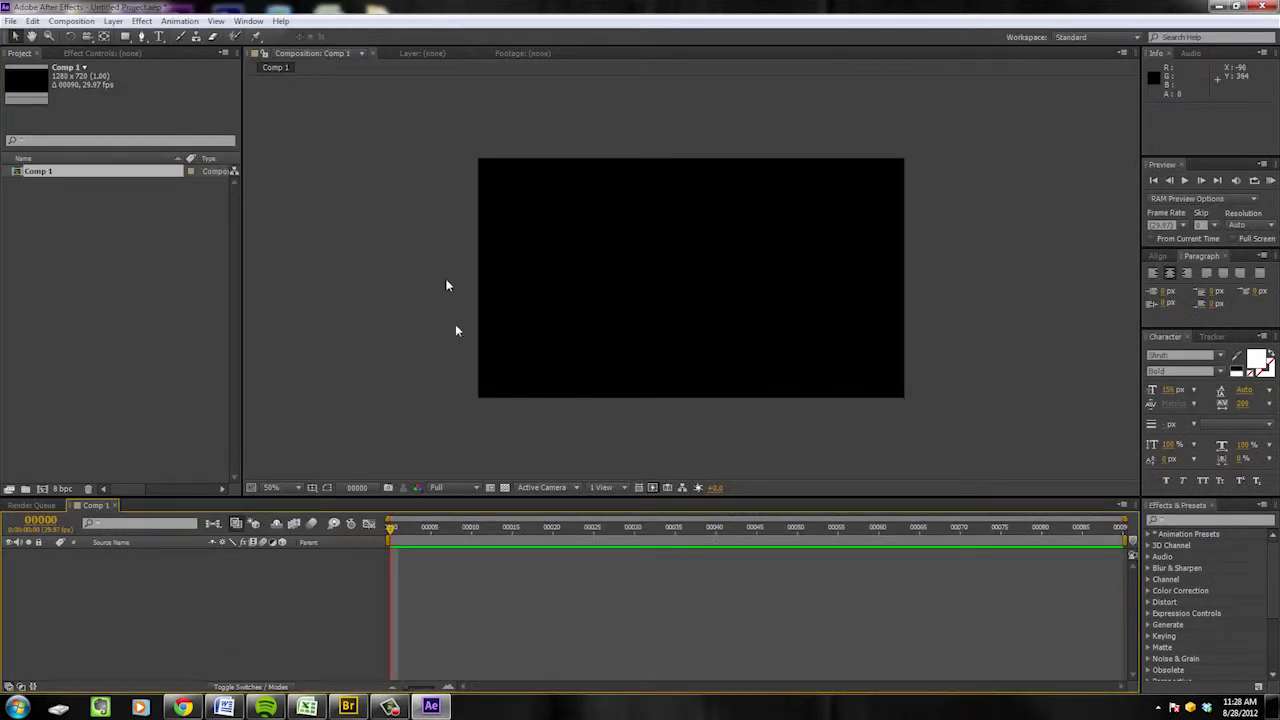
# Create a 720 x 720 px white solid and mask it into a full-size circle with the Ellipse Tool.
pyautogui.click(118, 20)
pyautogui.moveTo(135, 34)
pyautogui.click(288, 47)
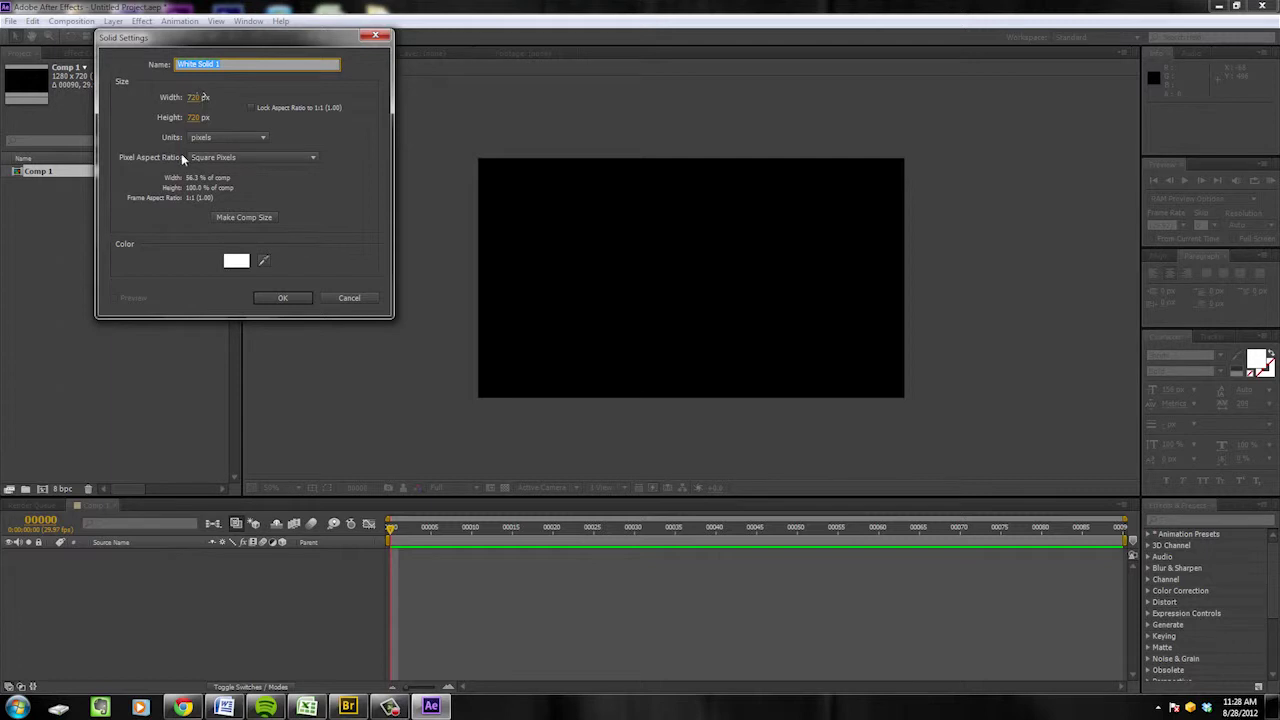
pyautogui.click(276, 297)
pyautogui.moveTo(126, 37)
pyautogui.mouseDown()
pyautogui.moveTo(148, 99)
pyautogui.moveTo(183, 72)
pyautogui.mouseUp()
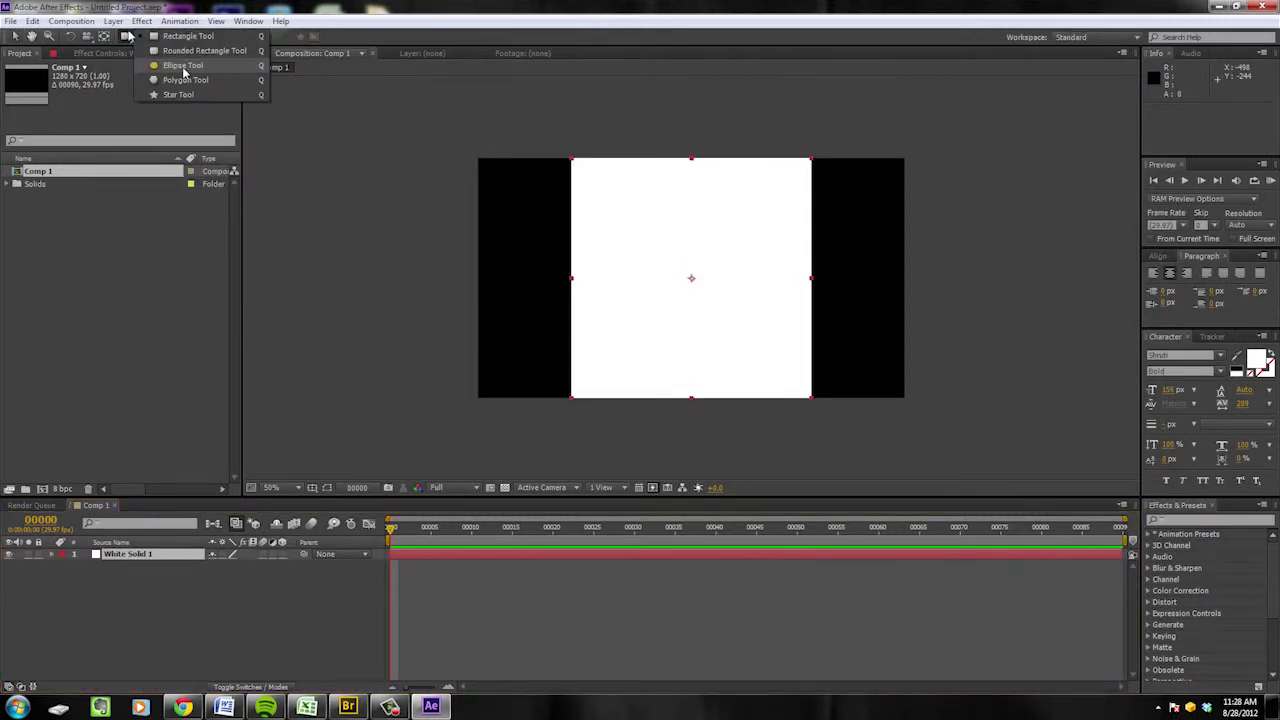
pyautogui.doubleClick(126, 36)
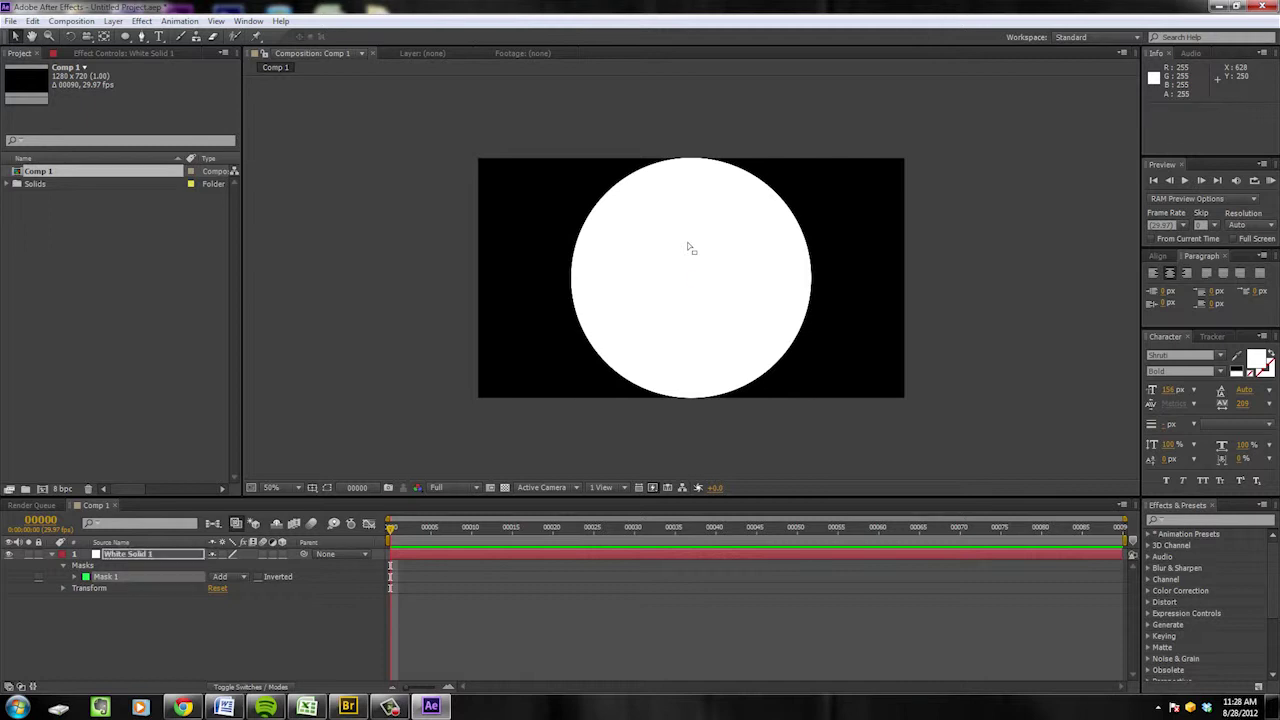
# Scale the white circle layer down uniformly to 18%.
pyautogui.click(605, 554)
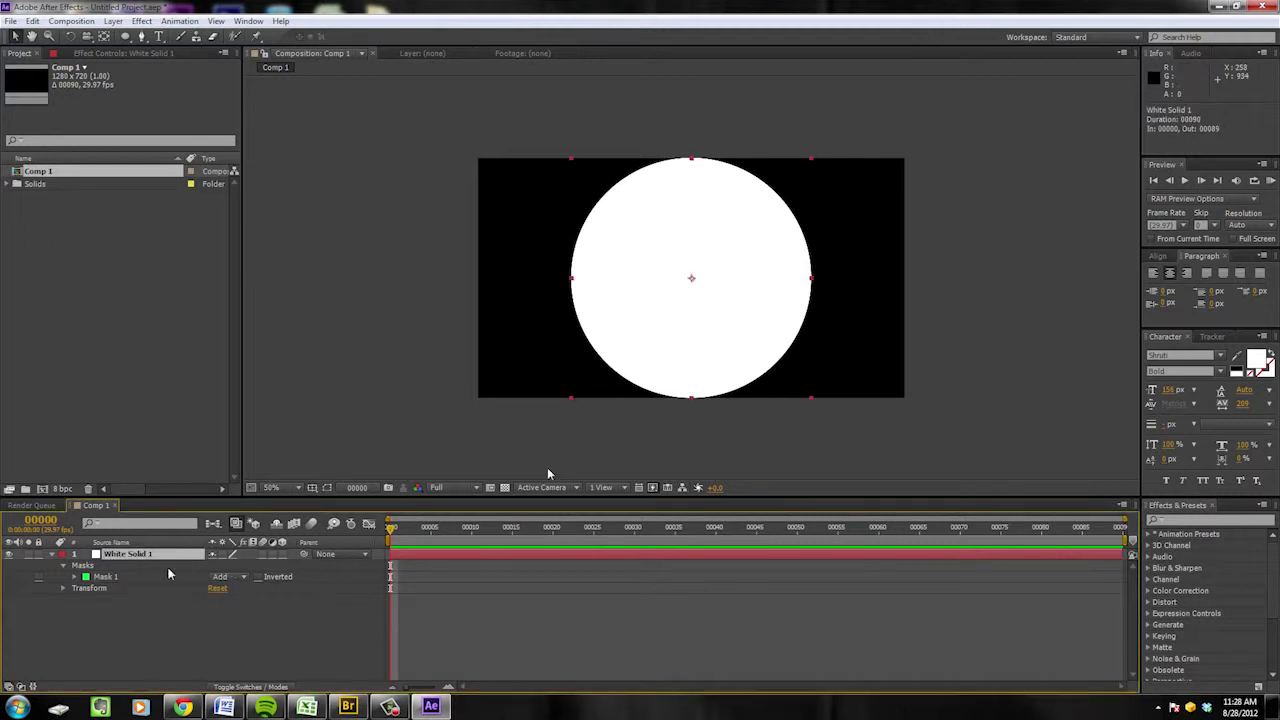
pyautogui.press('s')
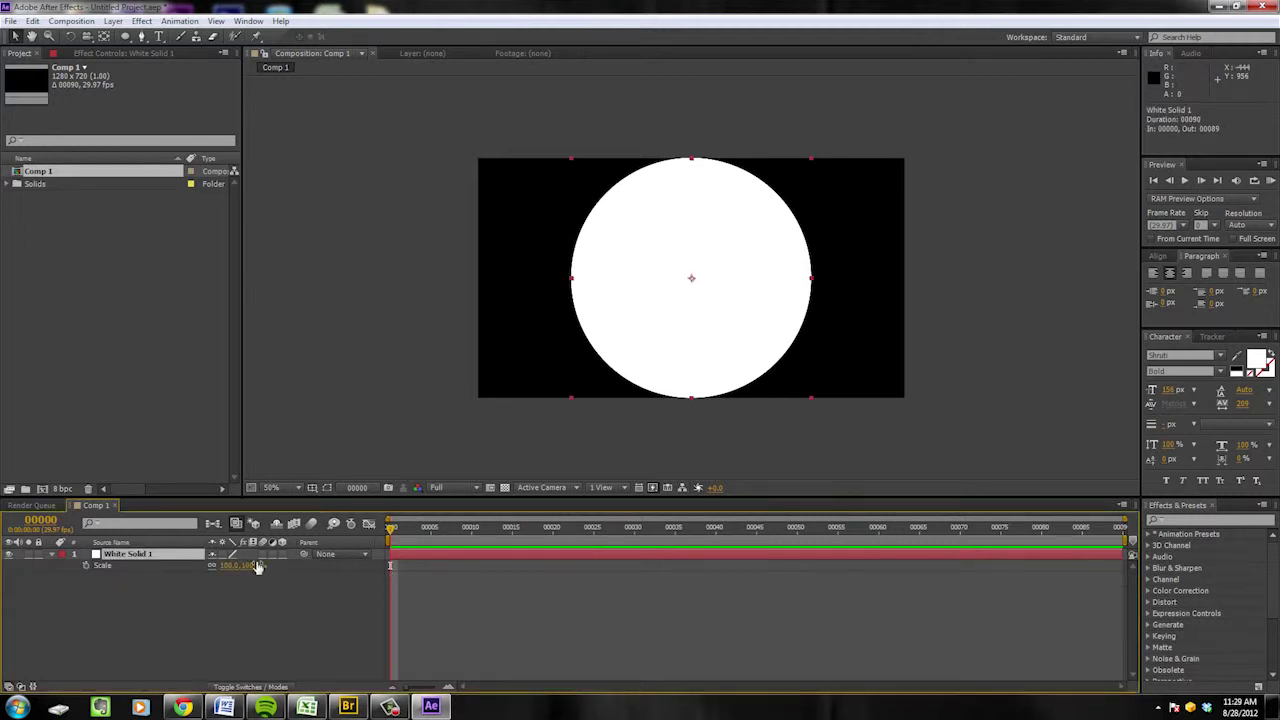
pyautogui.moveTo(253, 568); pyautogui.dragTo(205, 570)
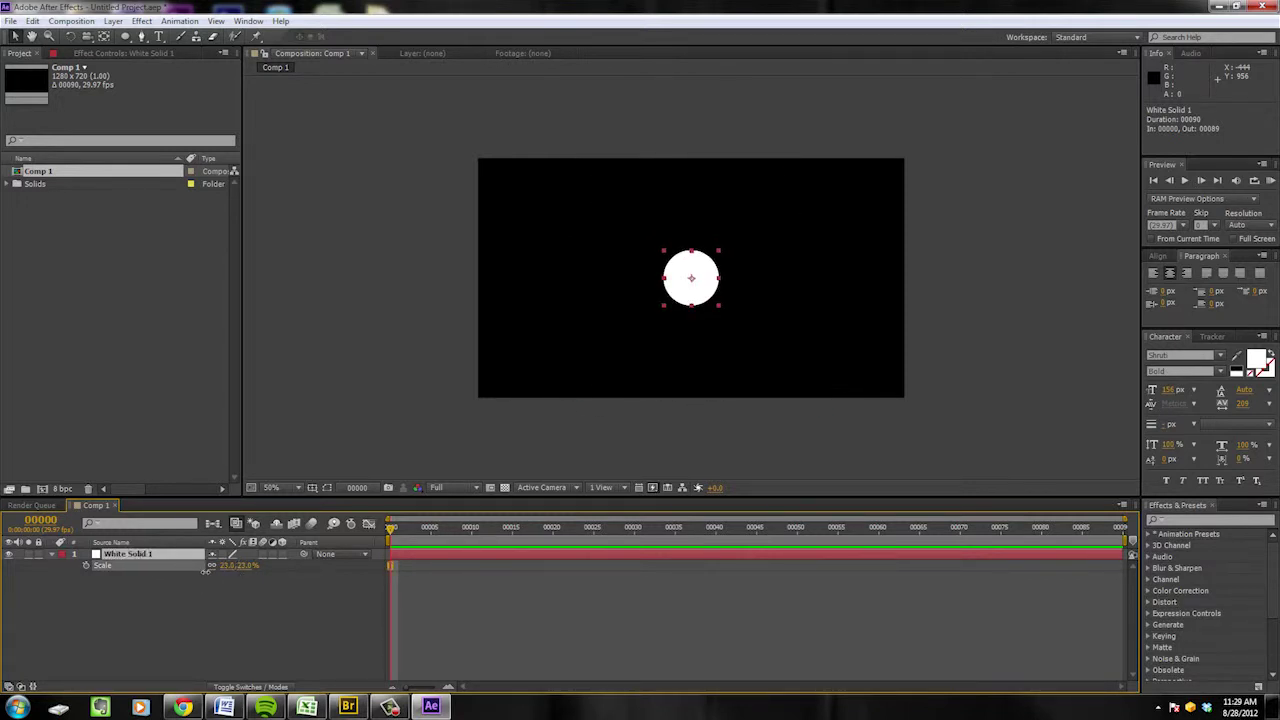
pyautogui.click(249, 566)
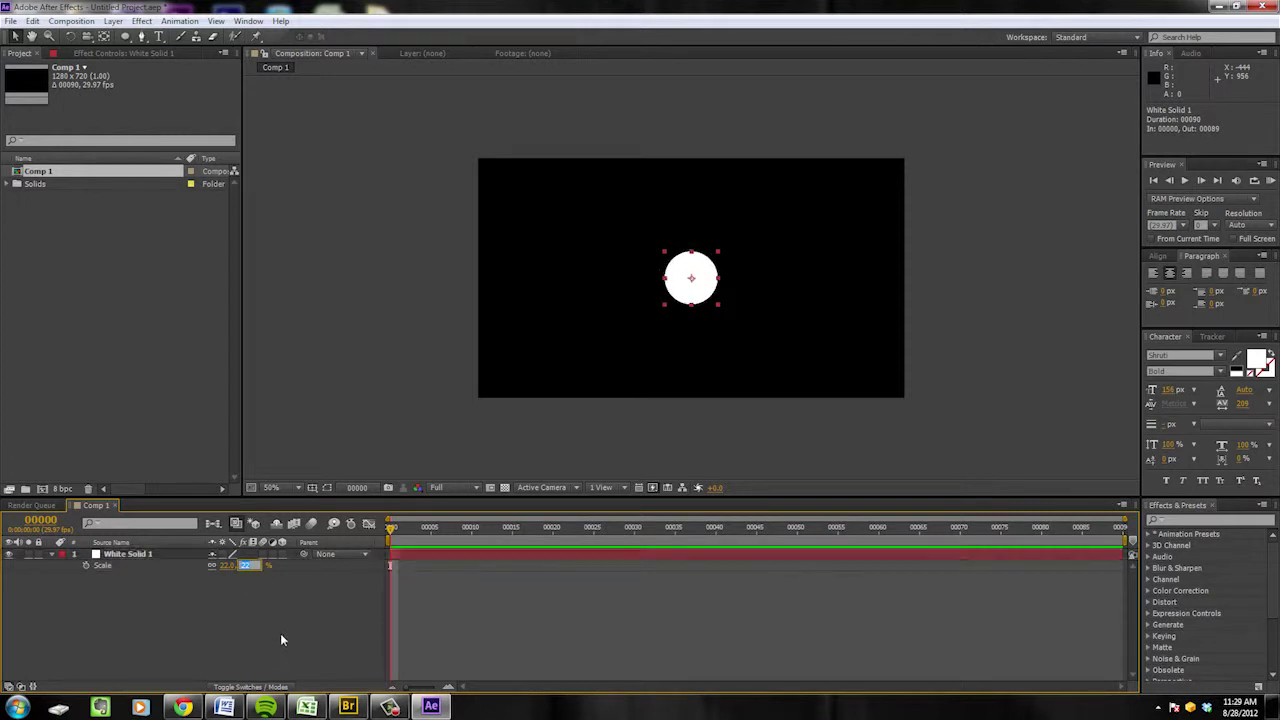
pyautogui.write('18')
pyautogui.click(310, 610)
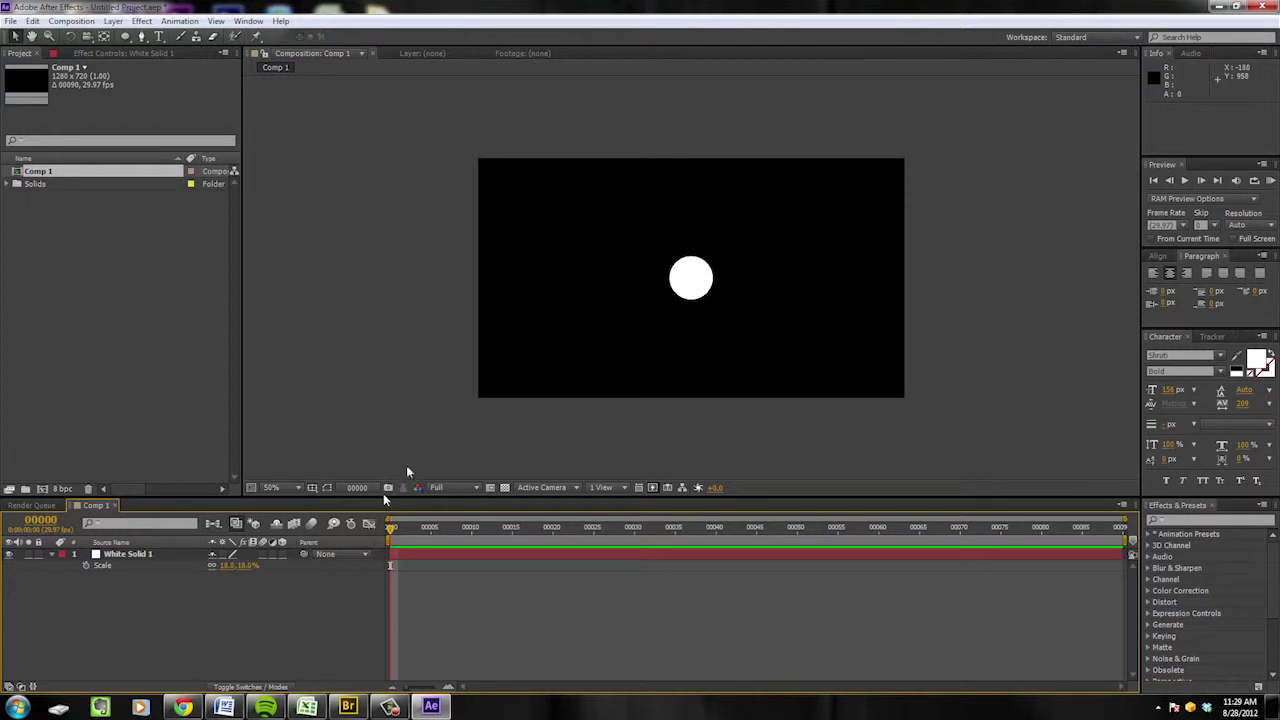
# Start Position animation on the white circle layer with a keyframe at frame 30, keeping the circle at the composition's centre.
pyautogui.click(152, 521)
pyautogui.click(130, 554)
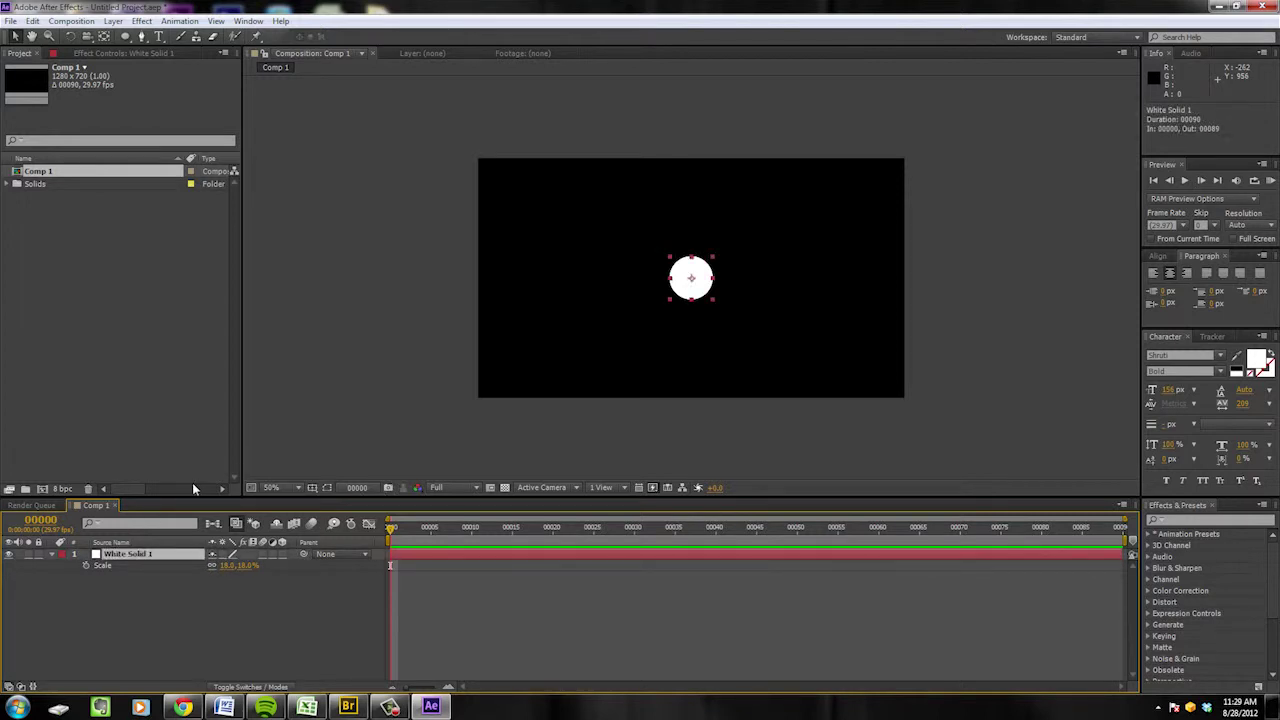
pyautogui.press('p')
pyautogui.hotkey('shift', 'pagedown')
pyautogui.hotkey('shift', 'pageup')
pyautogui.hotkey('shift', 'pagedown')
pyautogui.hotkey('shift', 'pagedown')
pyautogui.hotkey('shift', 'pagedown')
pyautogui.press('Home')
pyautogui.hotkey('shift', 'pagedown')
pyautogui.hotkey('shift', 'pagedown')
pyautogui.hotkey('shift', 'pagedown')
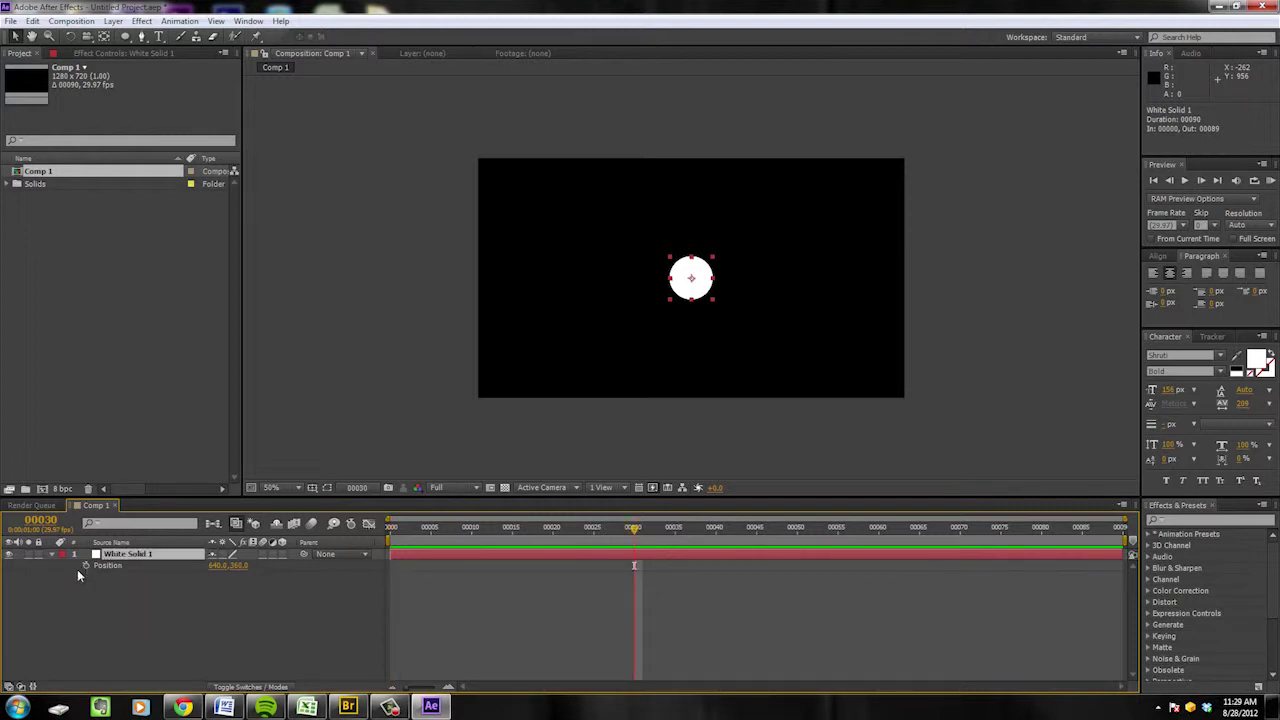
pyautogui.click(85, 566)
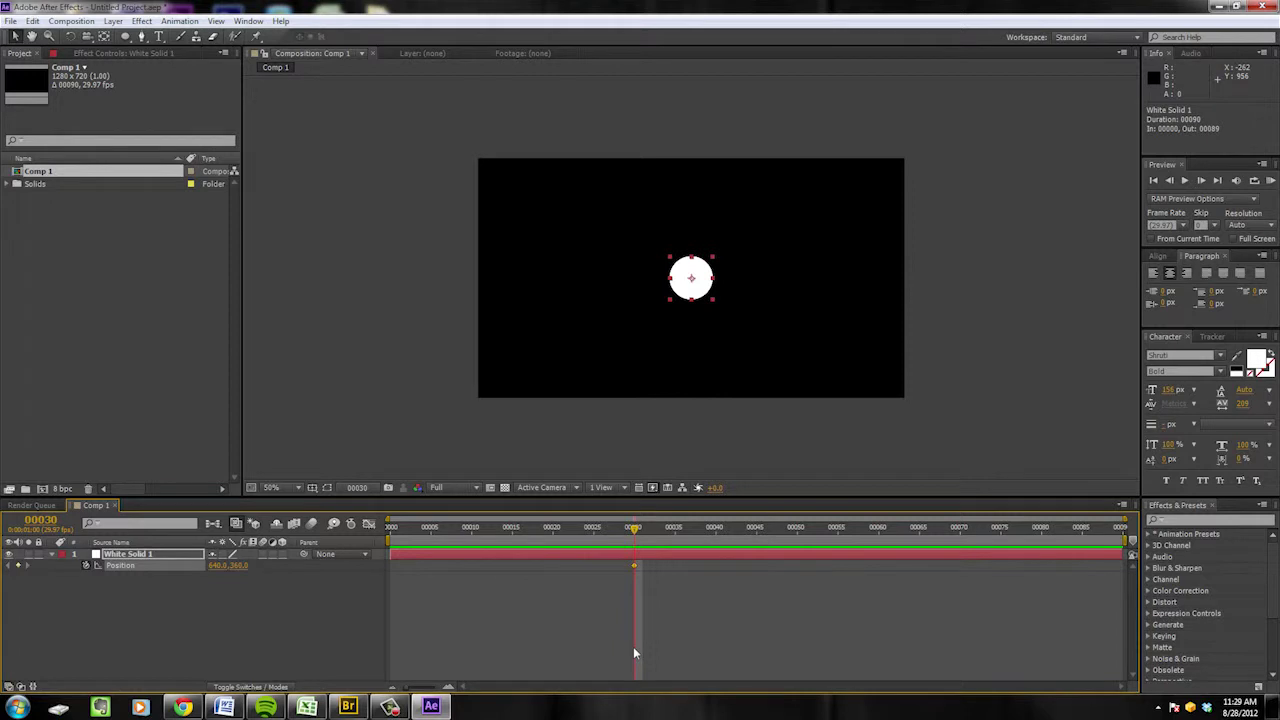
# At frame 0, move the circle horizontally past the composition's left edge to about -94, 360, and play the animation.
pyautogui.press('Home')
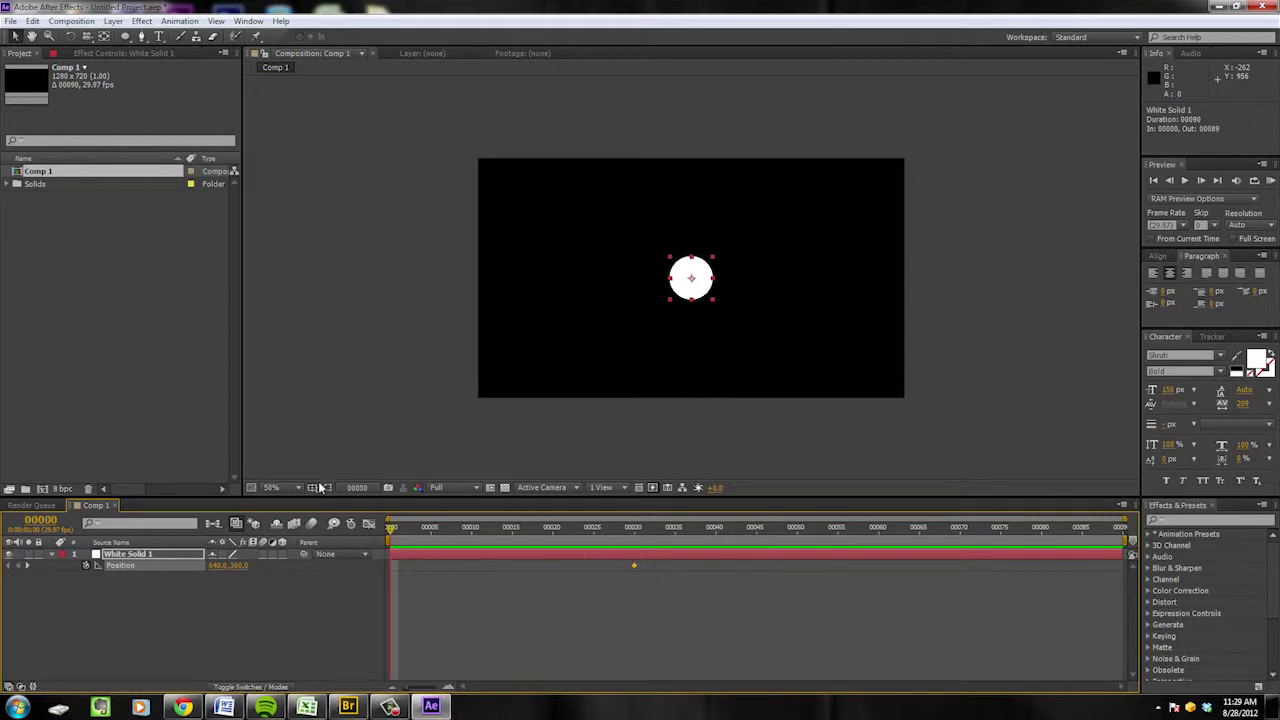
pyautogui.hotkey('shift', 'Left')
pyautogui.hotkey('shift', 'Left')
pyautogui.hotkey('shift', 'Left')
pyautogui.hotkey('shift', 'Left')
pyautogui.hotkey('shift', 'Left')
pyautogui.hotkey('shift', 'Left')
pyautogui.hotkey('shift', 'Left')
pyautogui.hotkey('shift', 'Left')
pyautogui.hotkey('shift', 'Left')
pyautogui.hotkey('shift', 'Left')
pyautogui.hotkey('shift', 'Left')
pyautogui.hotkey('shift', 'Left')
pyautogui.hotkey('shift', 'Left')
pyautogui.hotkey('shift', 'Left')
pyautogui.moveTo(627, 297); pyautogui.dragTo(514, 301)
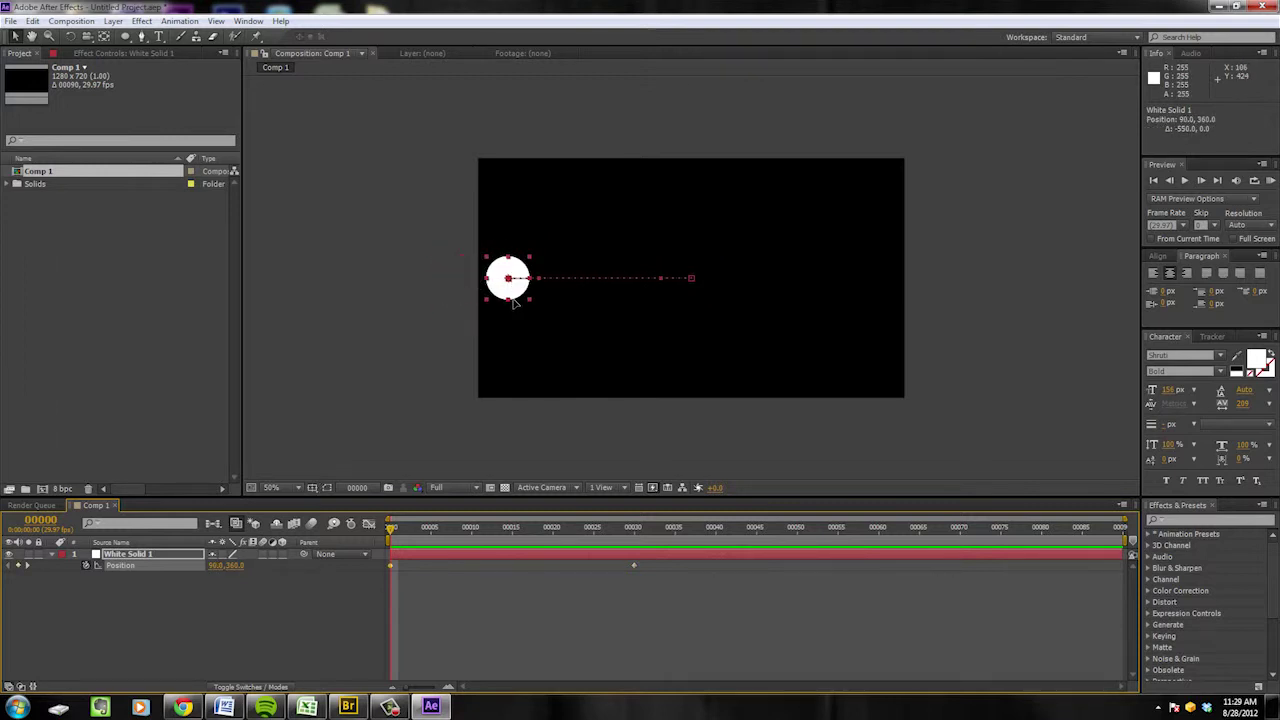
pyautogui.moveTo(513, 303); pyautogui.dragTo(530, 292)
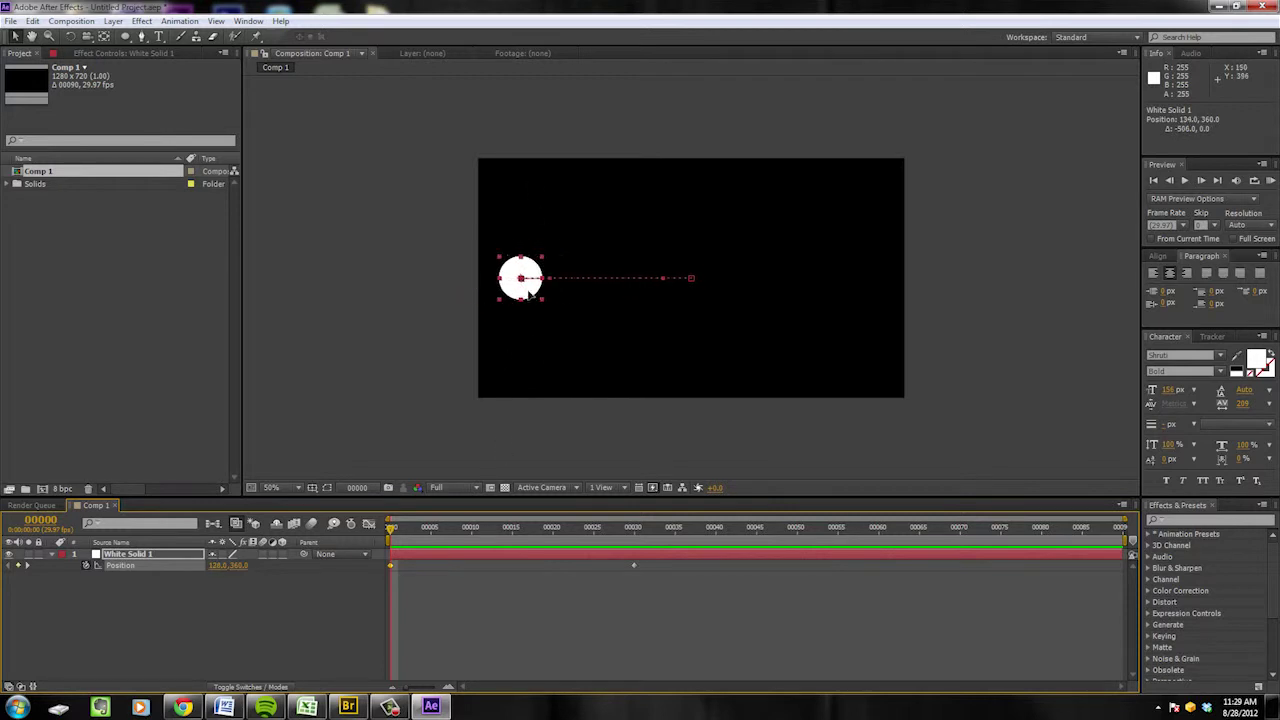
pyautogui.moveTo(530, 292); pyautogui.dragTo(560, 292)
pyautogui.moveTo(562, 197); pyautogui.dragTo(661, 283)
pyautogui.moveTo(643, 369); pyautogui.dragTo(452, 263)
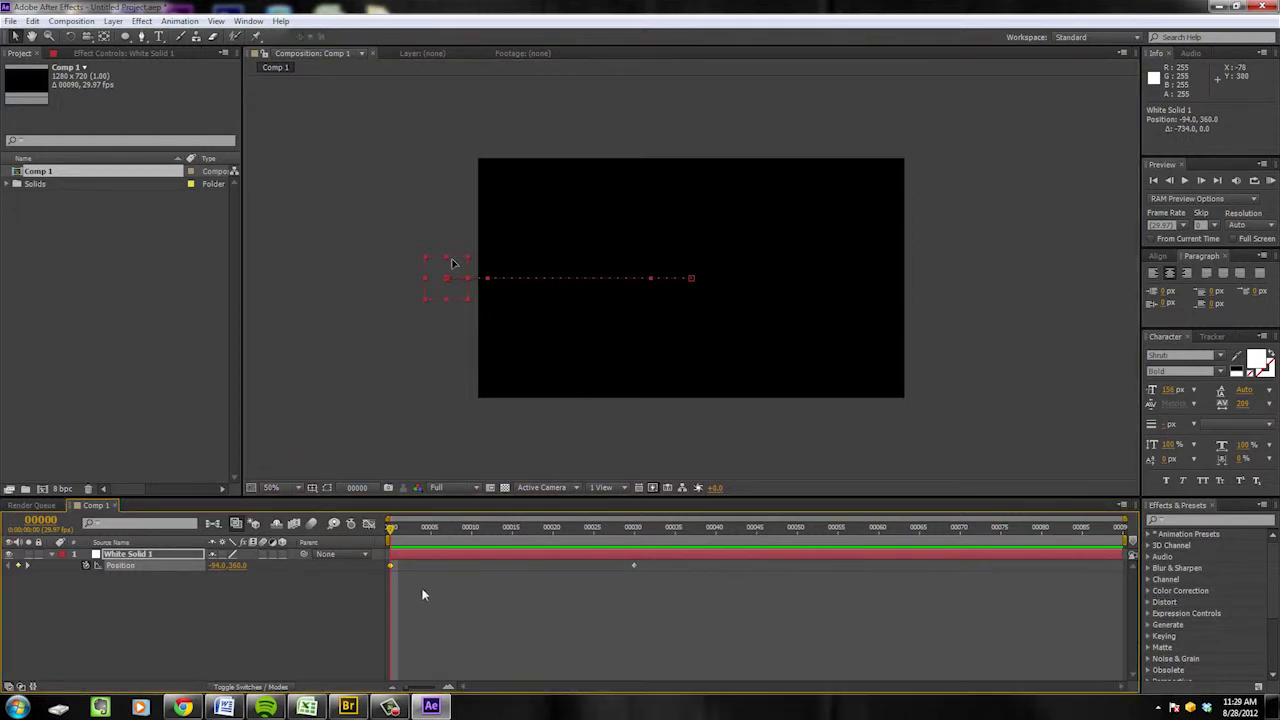
pyautogui.press('space')
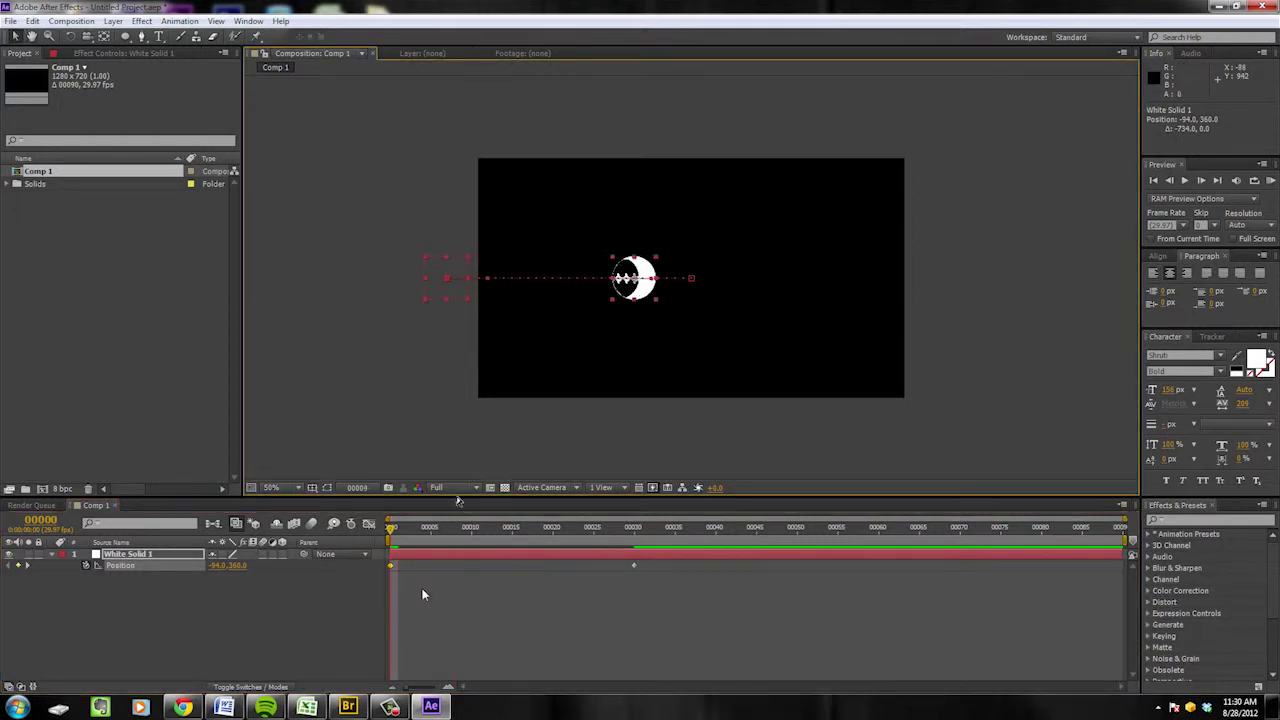
pyautogui.press('space')
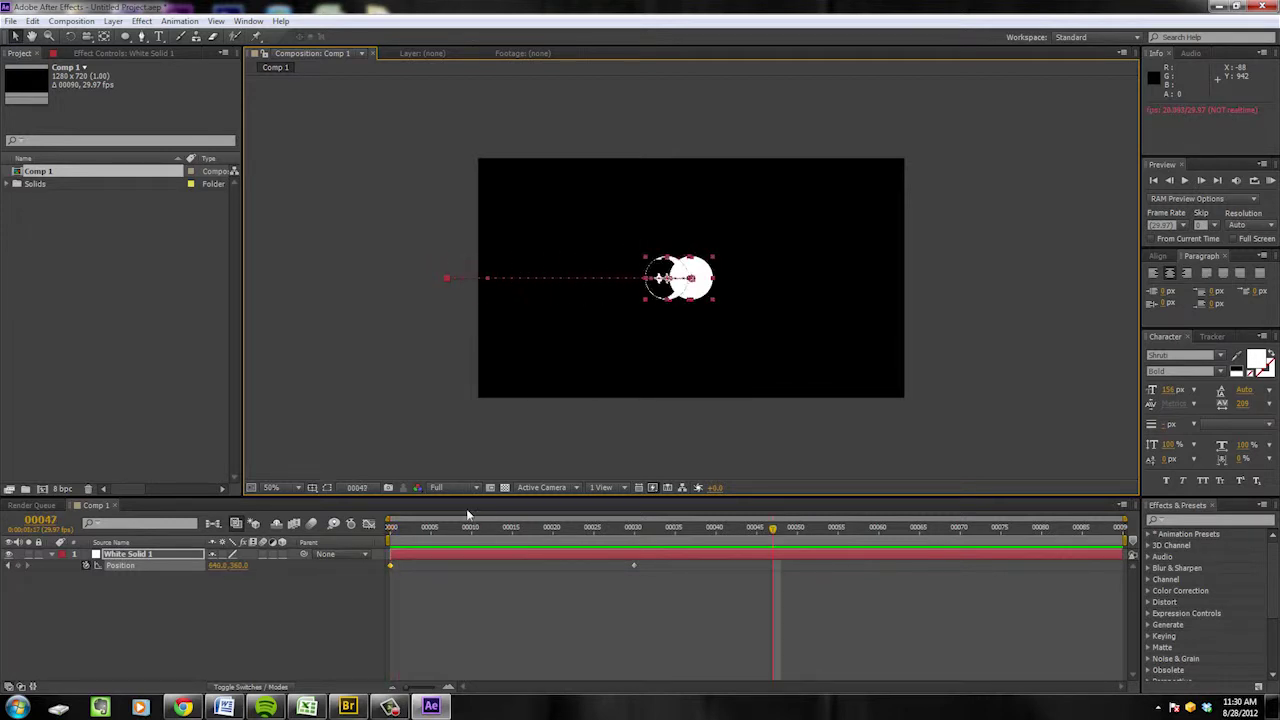
# Apply Easy Ease to both Position keyframes of the white circle layer.
pyautogui.moveTo(651, 596); pyautogui.dragTo(522, 571)
pyautogui.keyDown('ctrl'); pyautogui.click(634, 566); pyautogui.keyUp('ctrl')
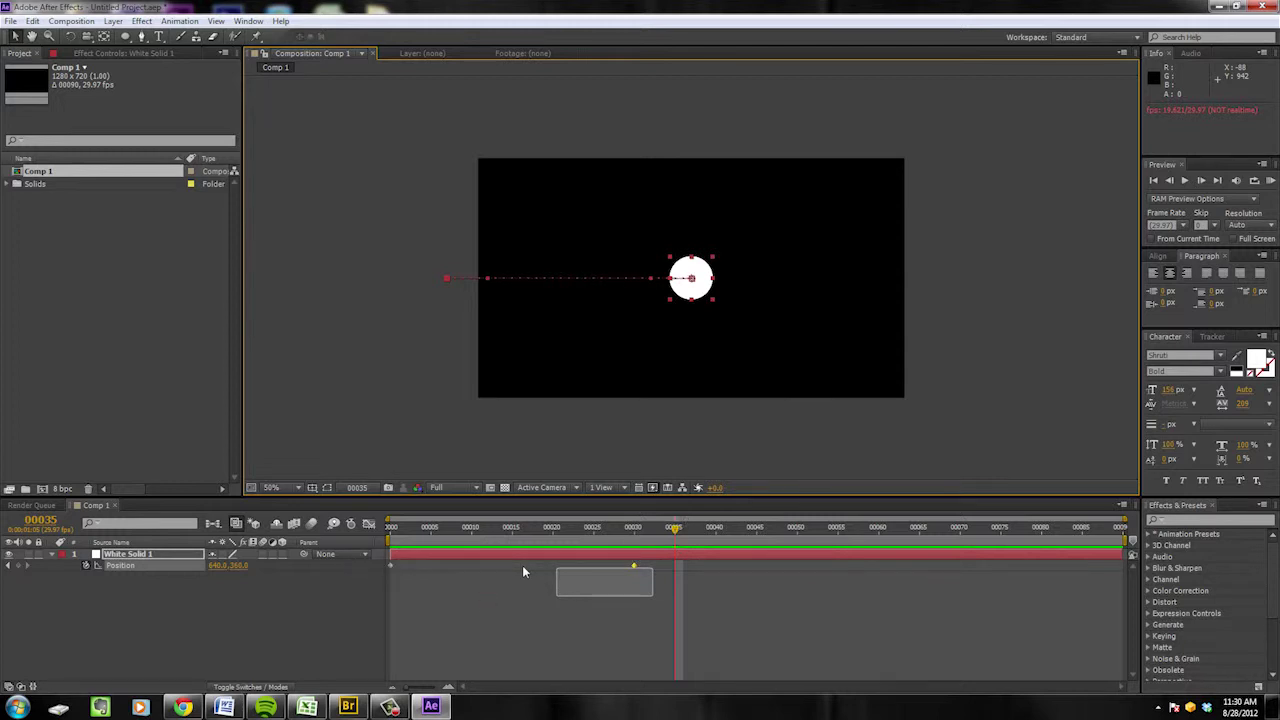
pyautogui.moveTo(522, 571); pyautogui.dragTo(382, 560)
pyautogui.press('F9')
# Replay the circle's eased movement several times from the early frames to check its acceleration and deceleration.
pyautogui.press('space')
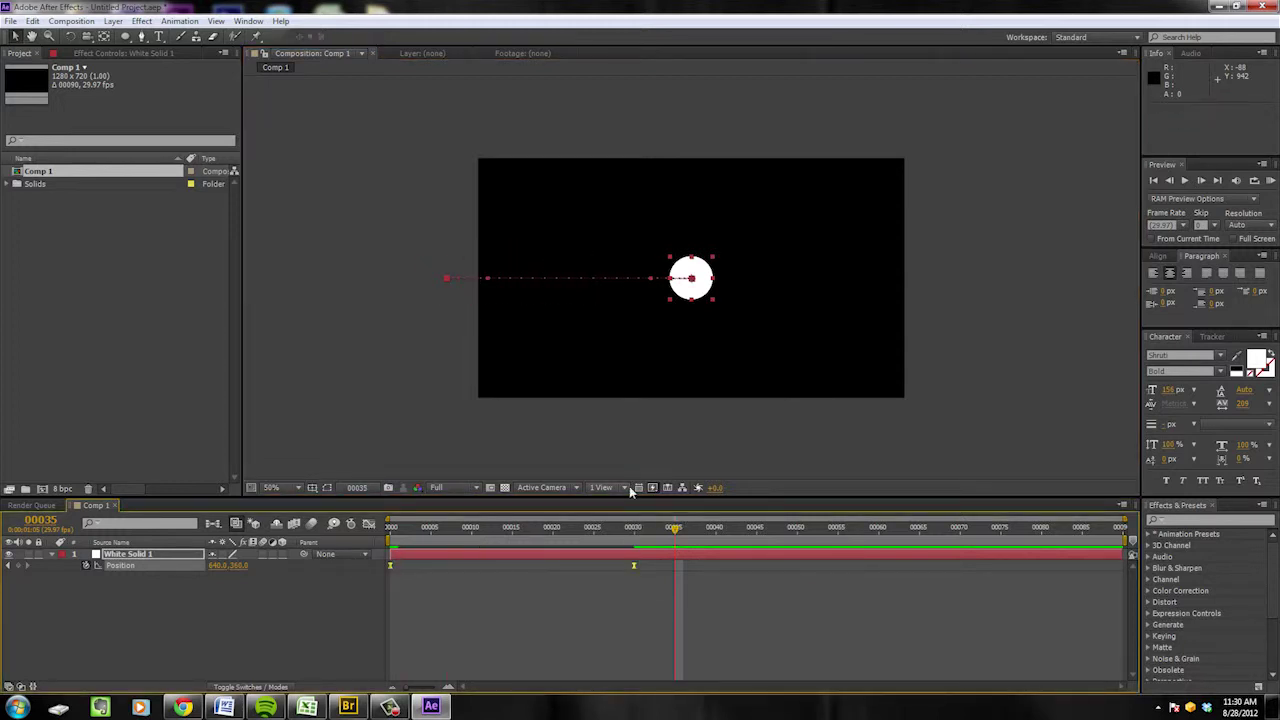
pyautogui.click(437, 530)
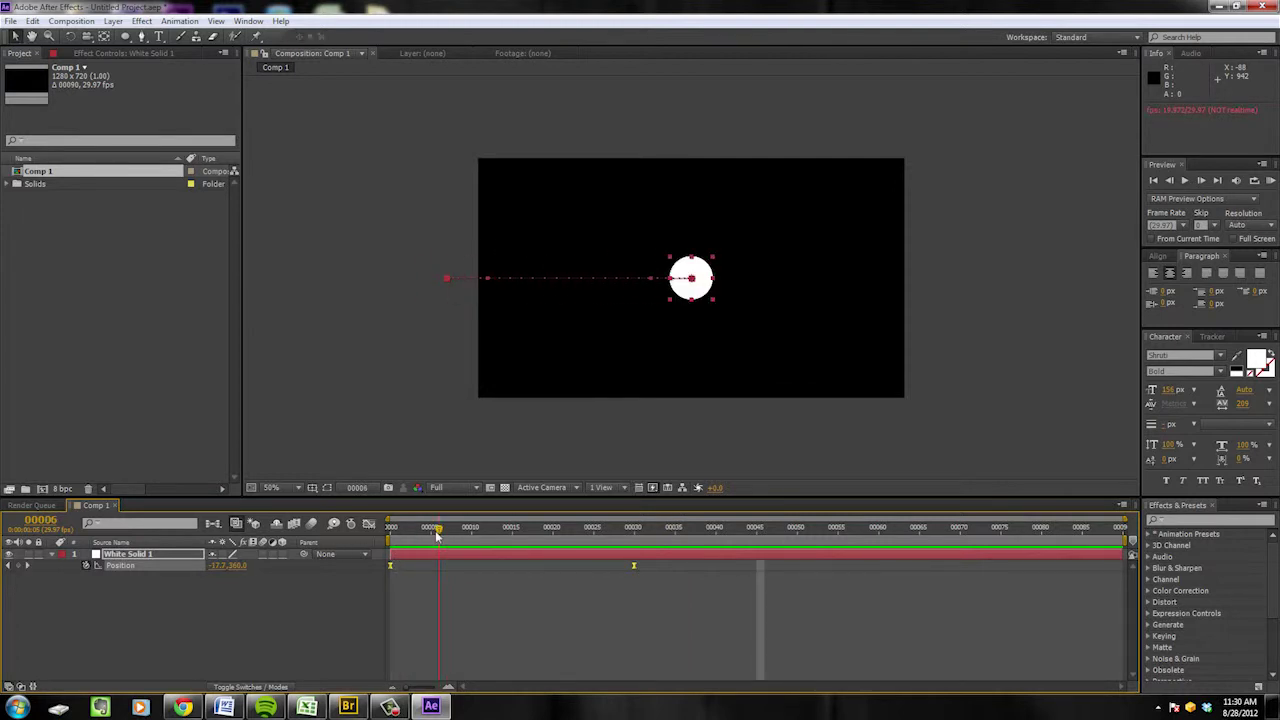
pyautogui.press('space')
pyautogui.click(427, 531)
pyautogui.press('space')
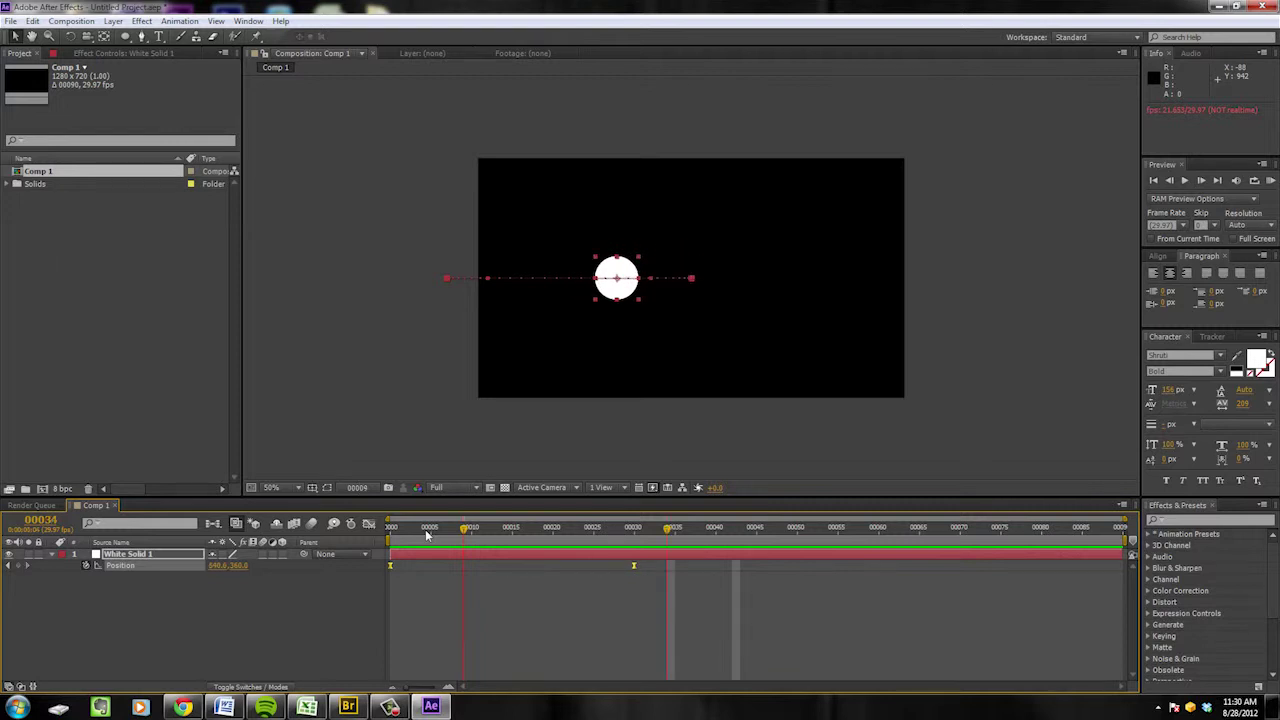
pyautogui.press('space')
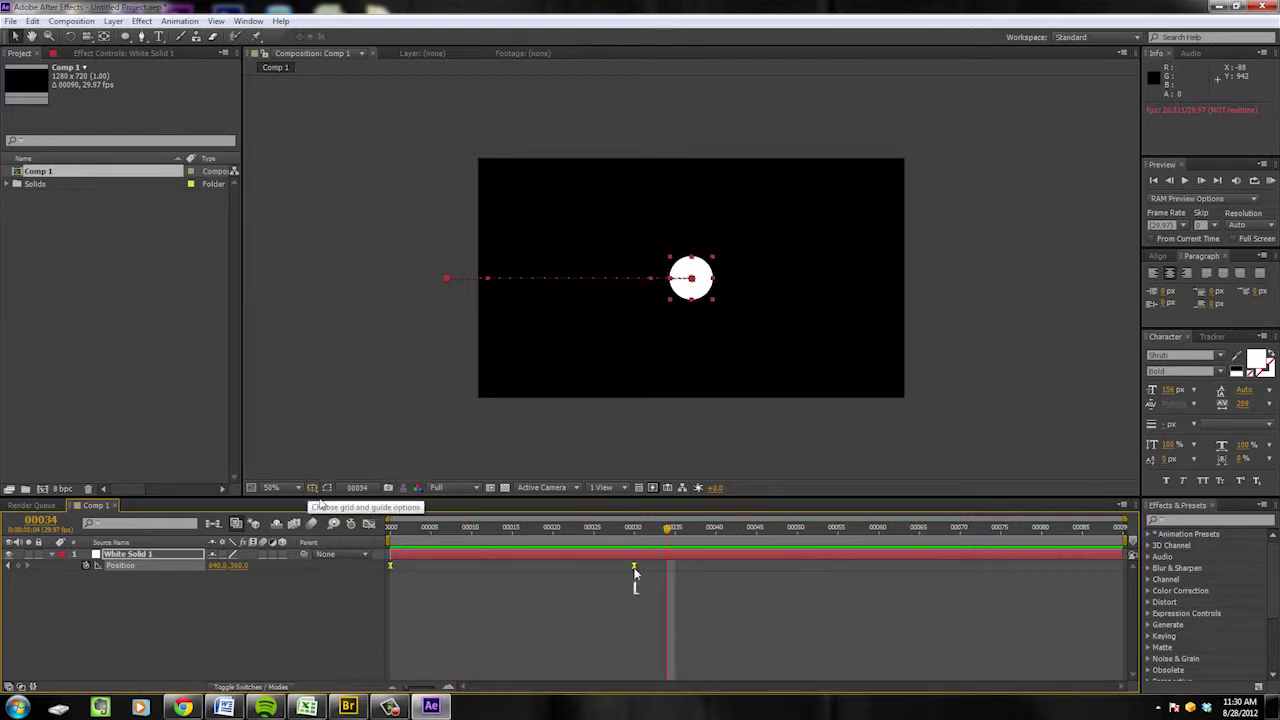
# Show the circle's Position speed curve in the Graph Editor and play the animation from frame 0.
pyautogui.click(633, 566)
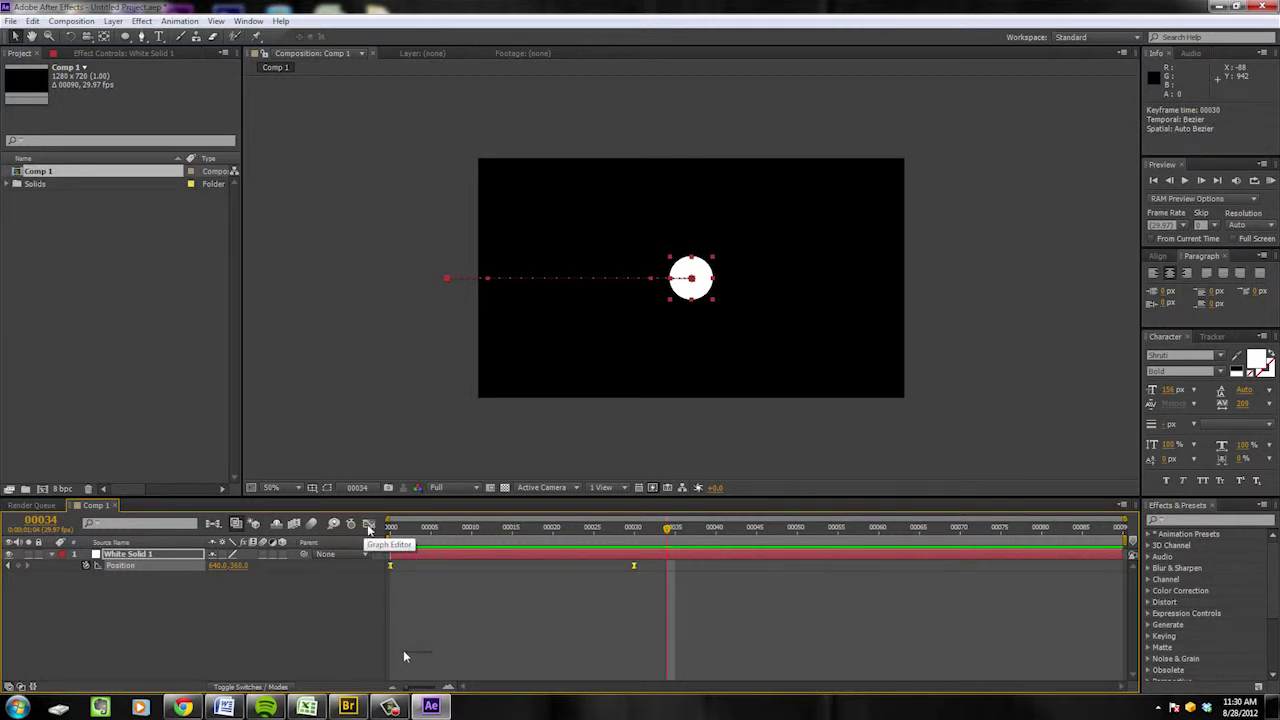
pyautogui.hotkey('shift', 'F3')
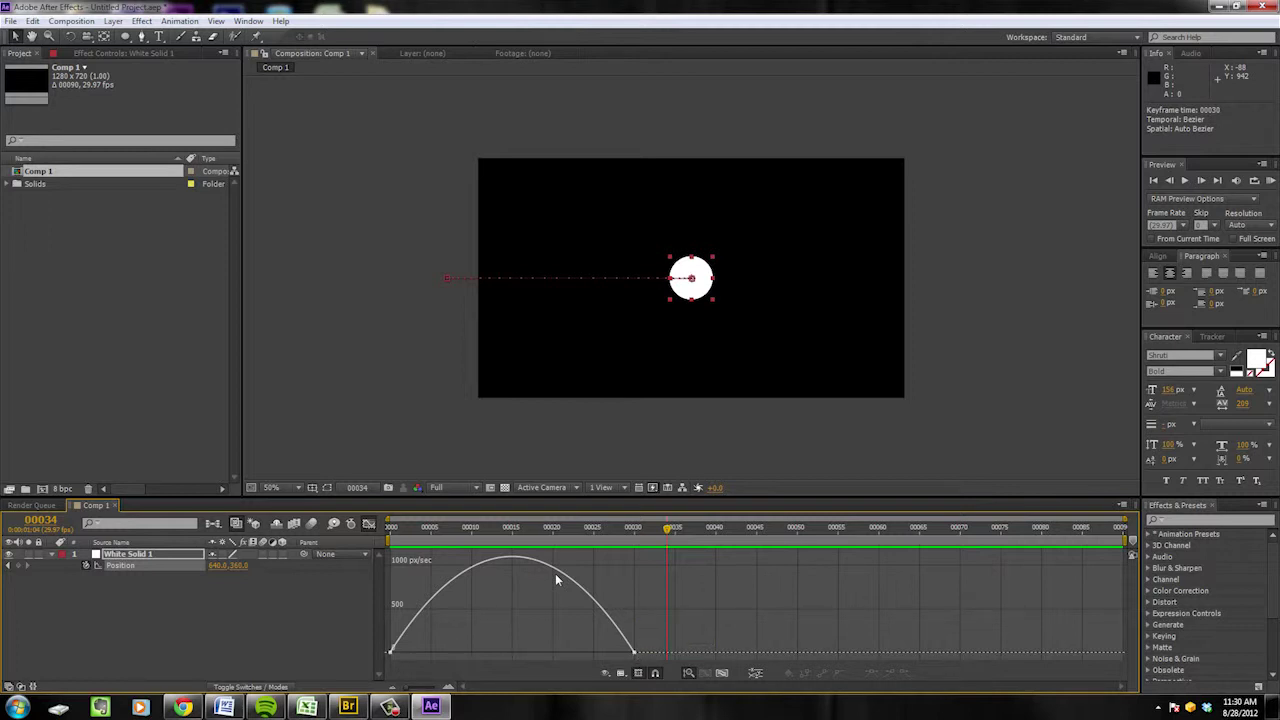
pyautogui.moveTo(667, 530); pyautogui.dragTo(297, 557)
pyautogui.press('space')
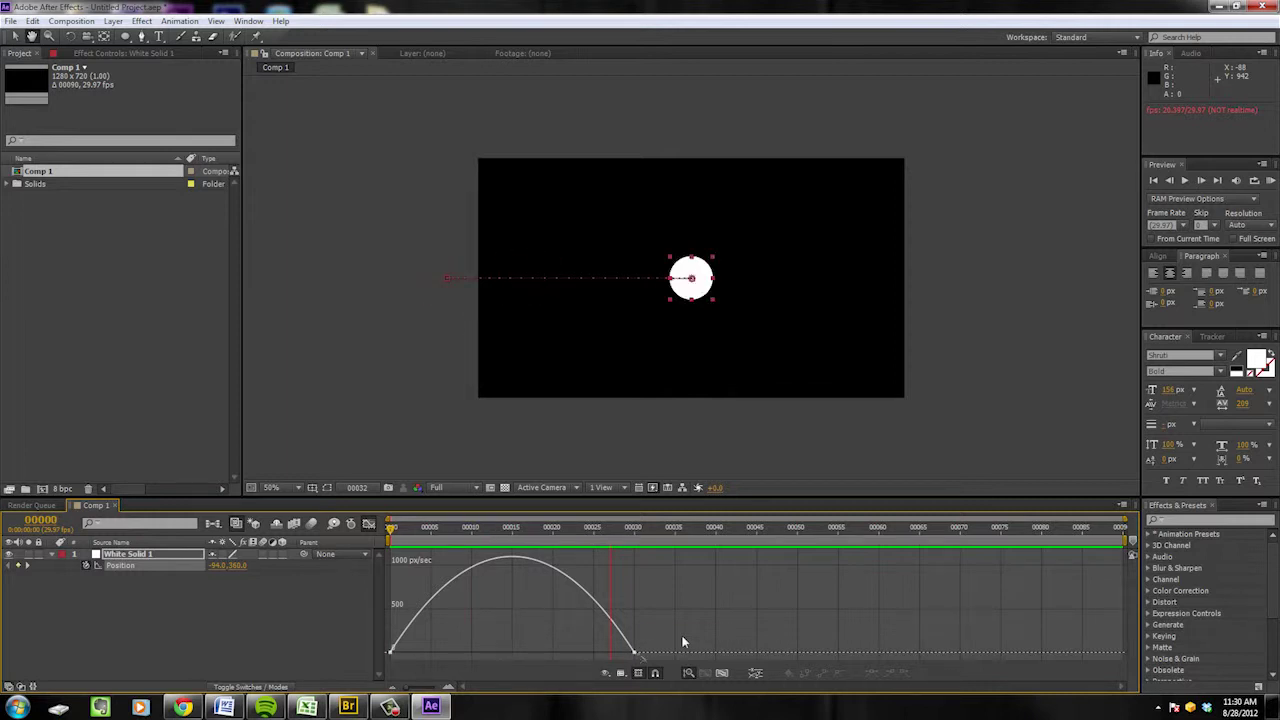
pyautogui.press('space')
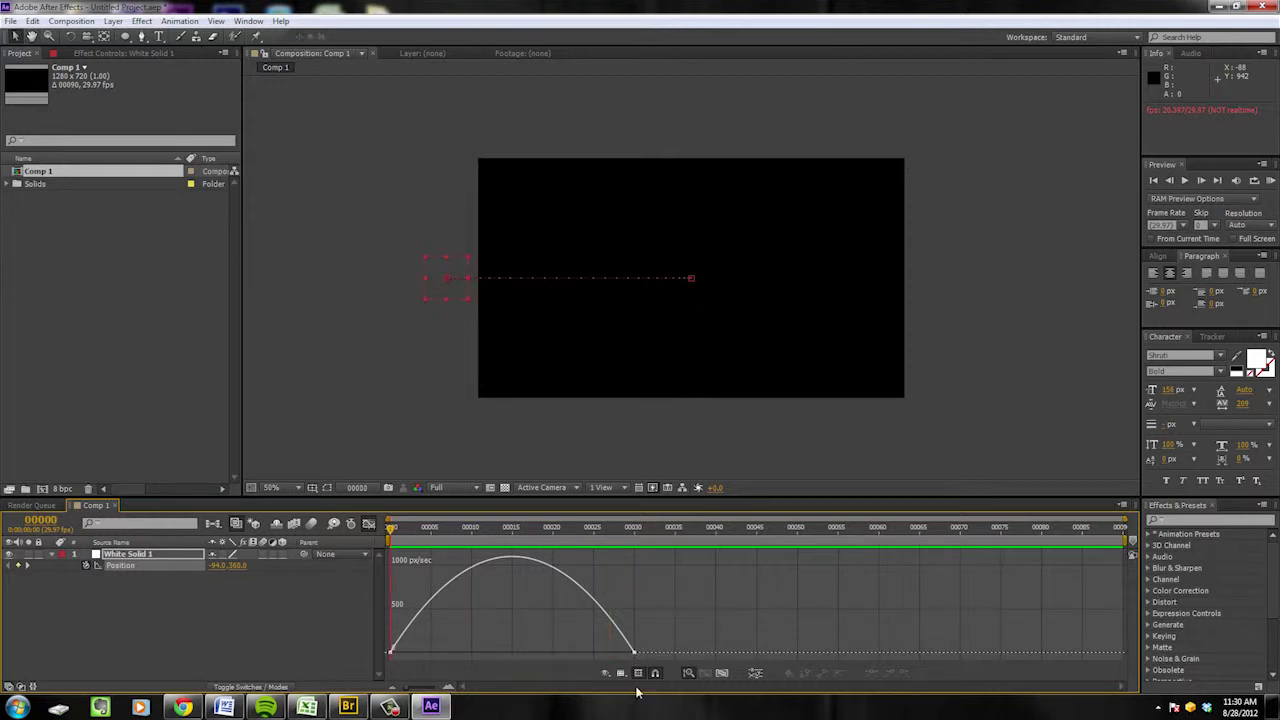
# Extend the frame 30 keyframe's incoming ease handle to about frame 15 with its speed at 0 px/sec, and preview the motion.
pyautogui.click(634, 653)
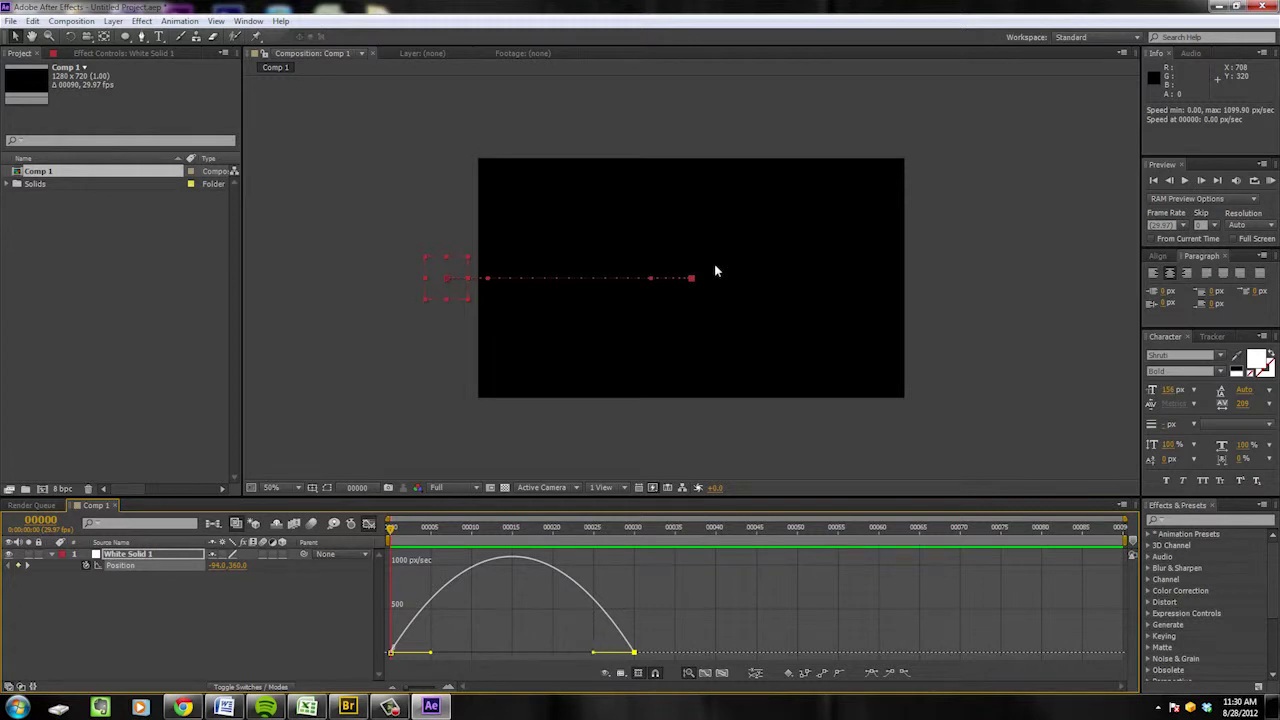
pyautogui.moveTo(594, 654); pyautogui.dragTo(510, 651)
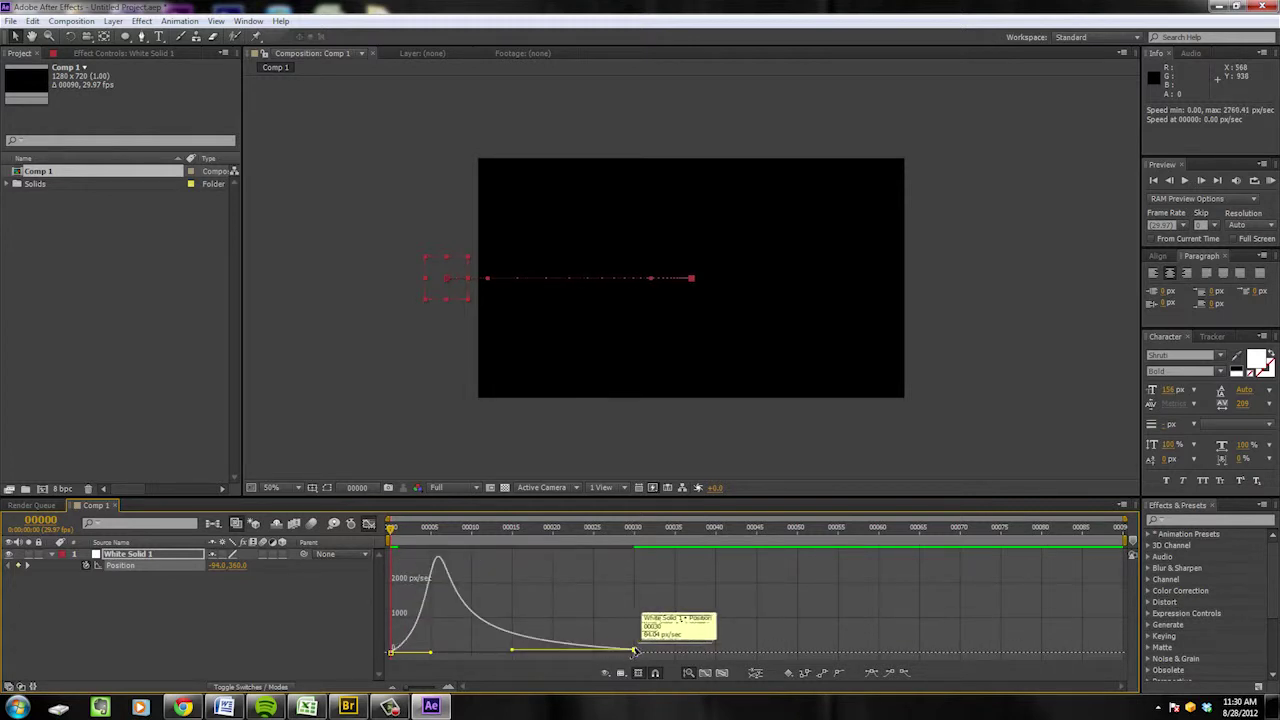
pyautogui.moveTo(633, 652); pyautogui.dragTo(623, 662)
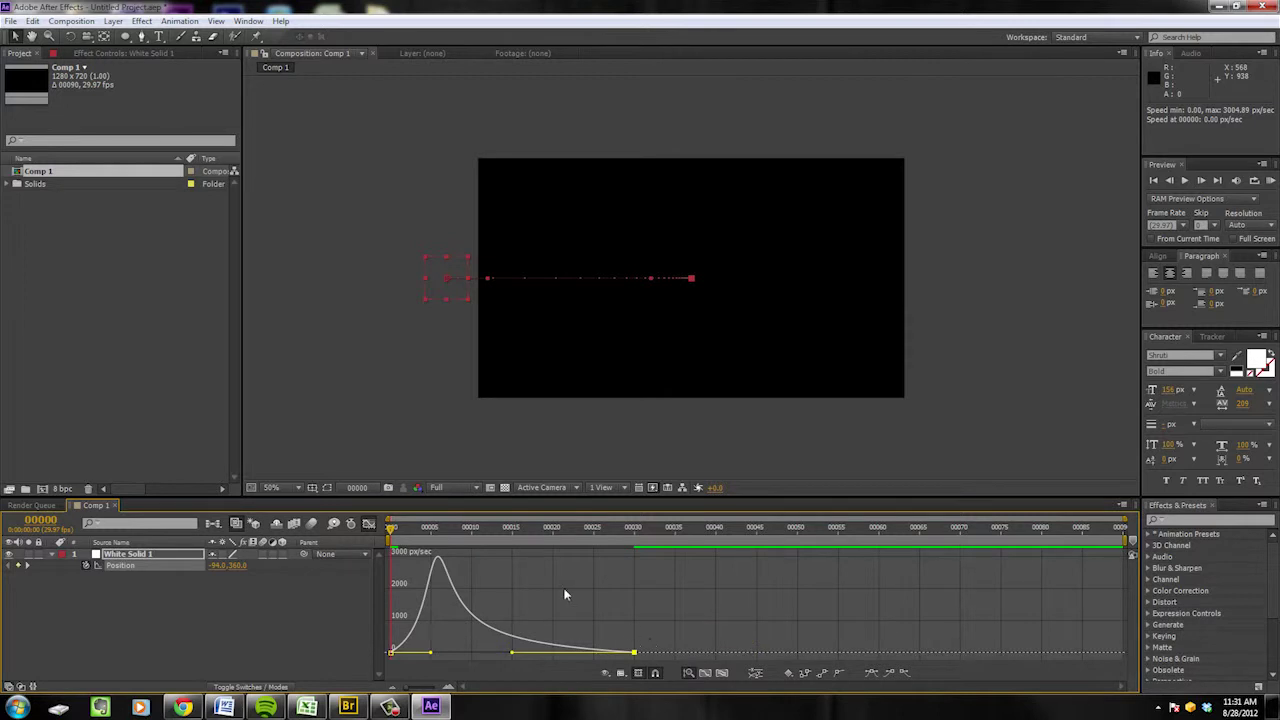
pyautogui.press('space')
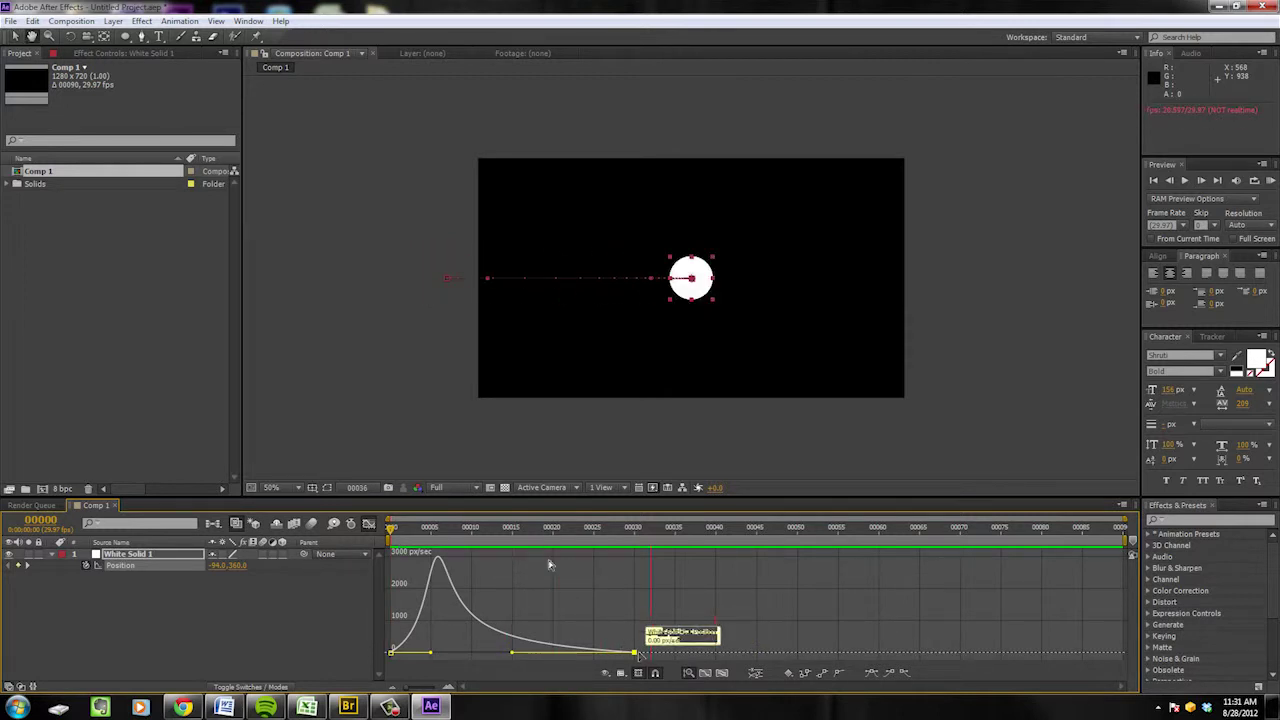
# Move the ending Position keyframe to frame 60 in the speed graph and play the slower animation from the start.
pyautogui.moveTo(634, 653); pyautogui.dragTo(862, 653)
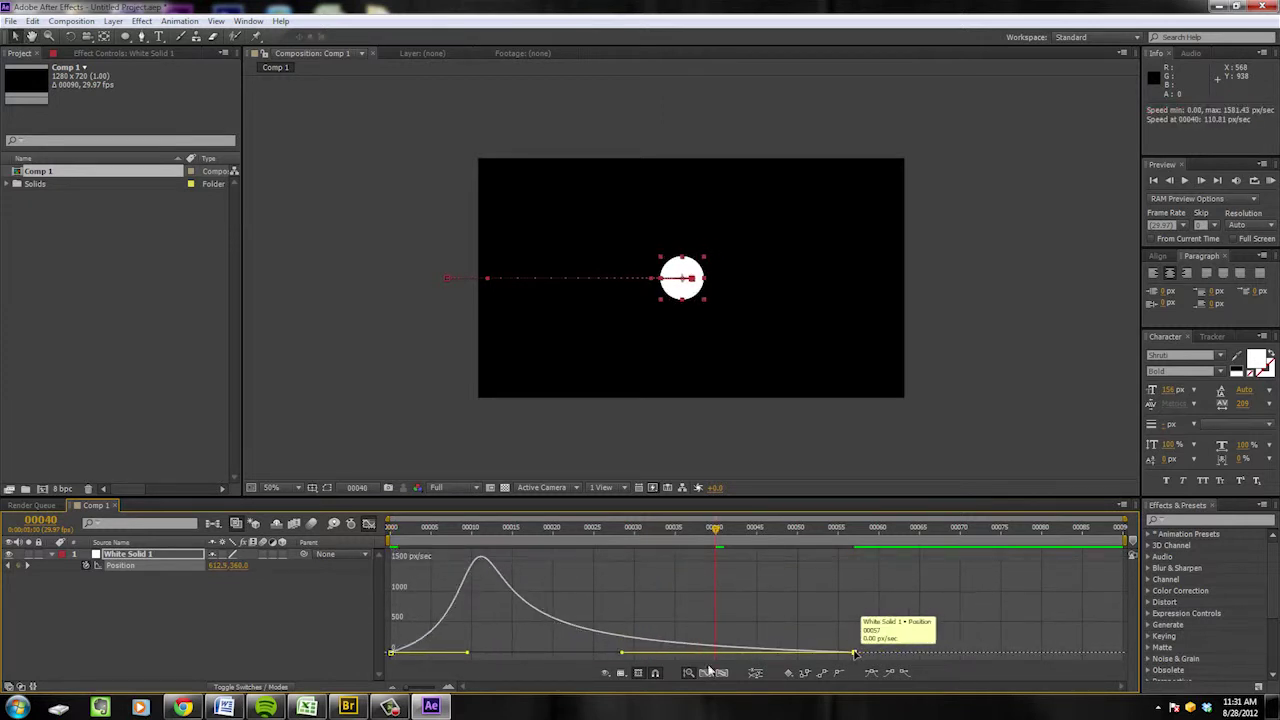
pyautogui.moveTo(485, 532); pyautogui.dragTo(95, 506)
pyautogui.press('space')
pyautogui.moveTo(855, 654); pyautogui.dragTo(878, 653)
pyautogui.press('space')
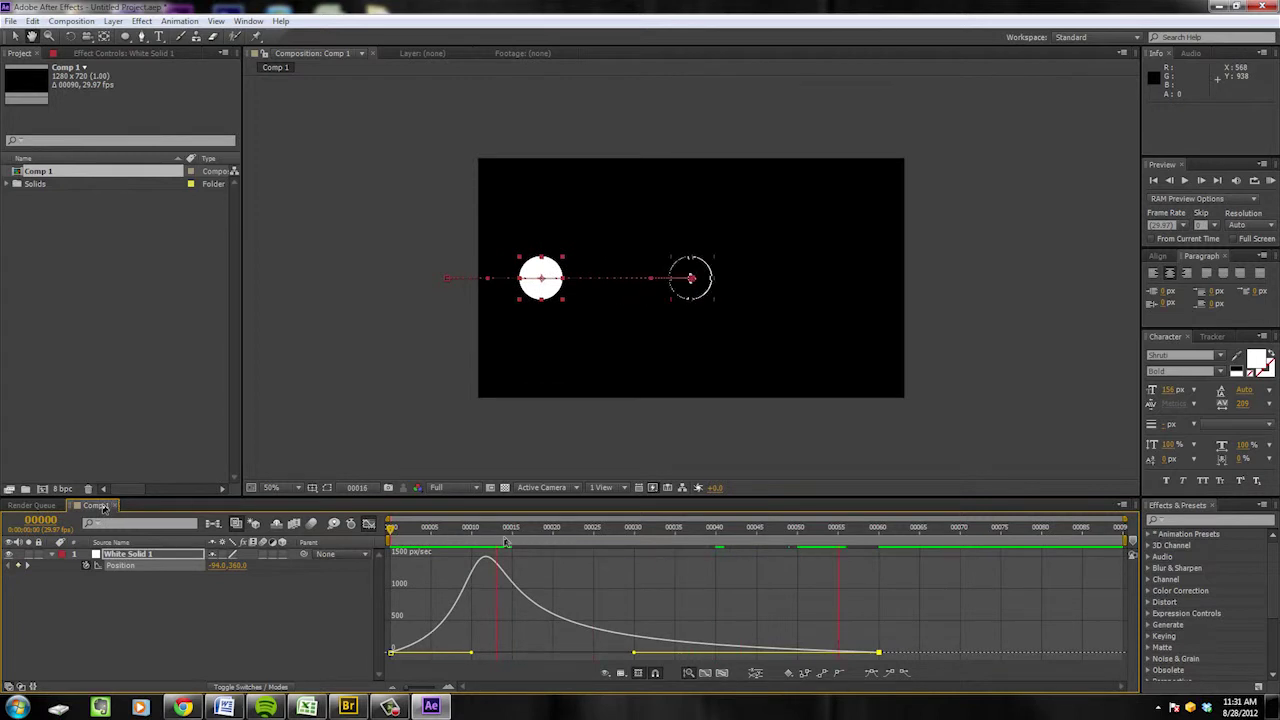
# Move the starting point of the circle's motion path inside the frame to about 216, 360, undoing any shift of the end point.
pyautogui.press('space')
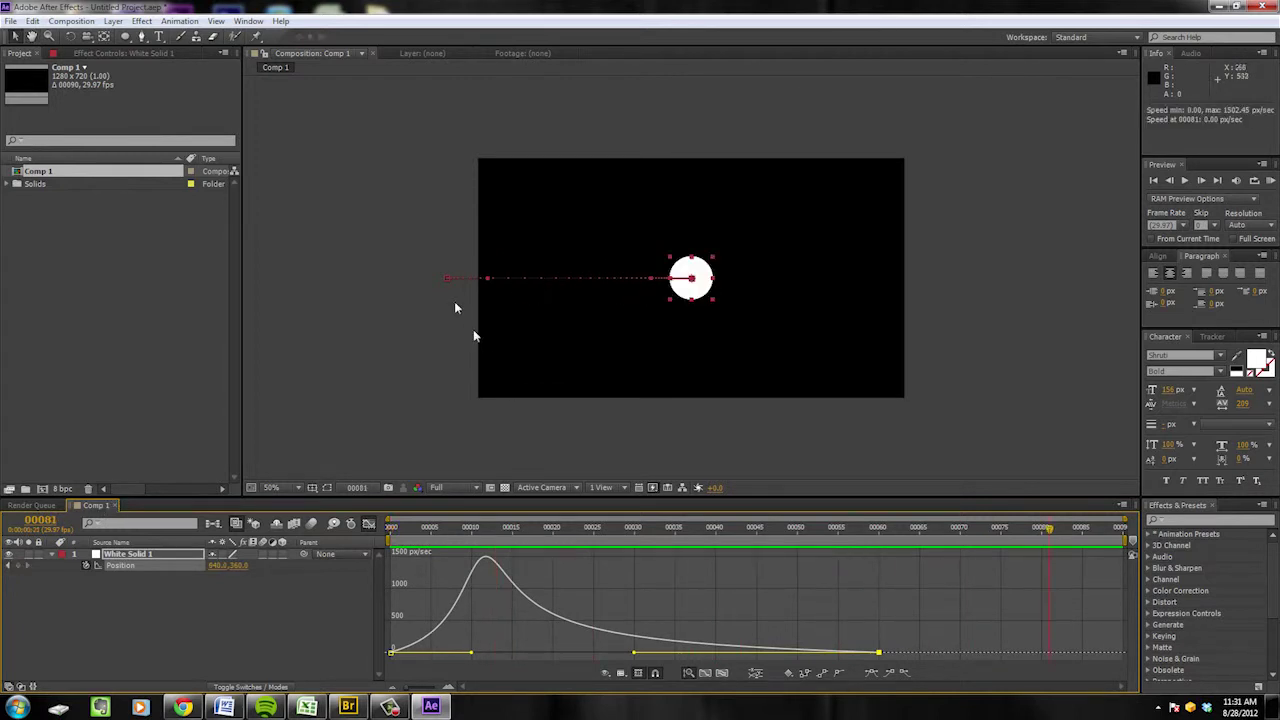
pyautogui.moveTo(447, 278); pyautogui.dragTo(550, 279)
pyautogui.moveTo(693, 278); pyautogui.dragTo(762, 281)
pyautogui.hotkey('ctrl', 'z')
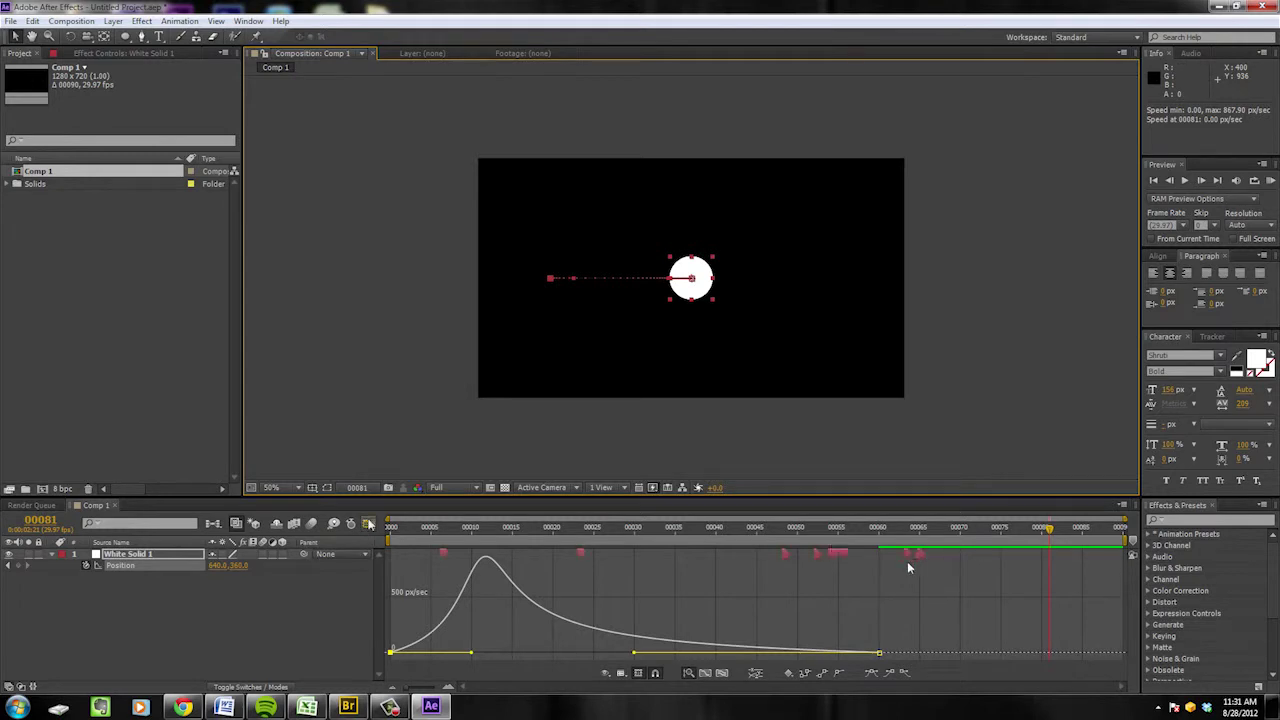
# Close the Graph Editor, move the circle to about 1030, 360 at frame 60, and preview the motion.
pyautogui.click(369, 524)
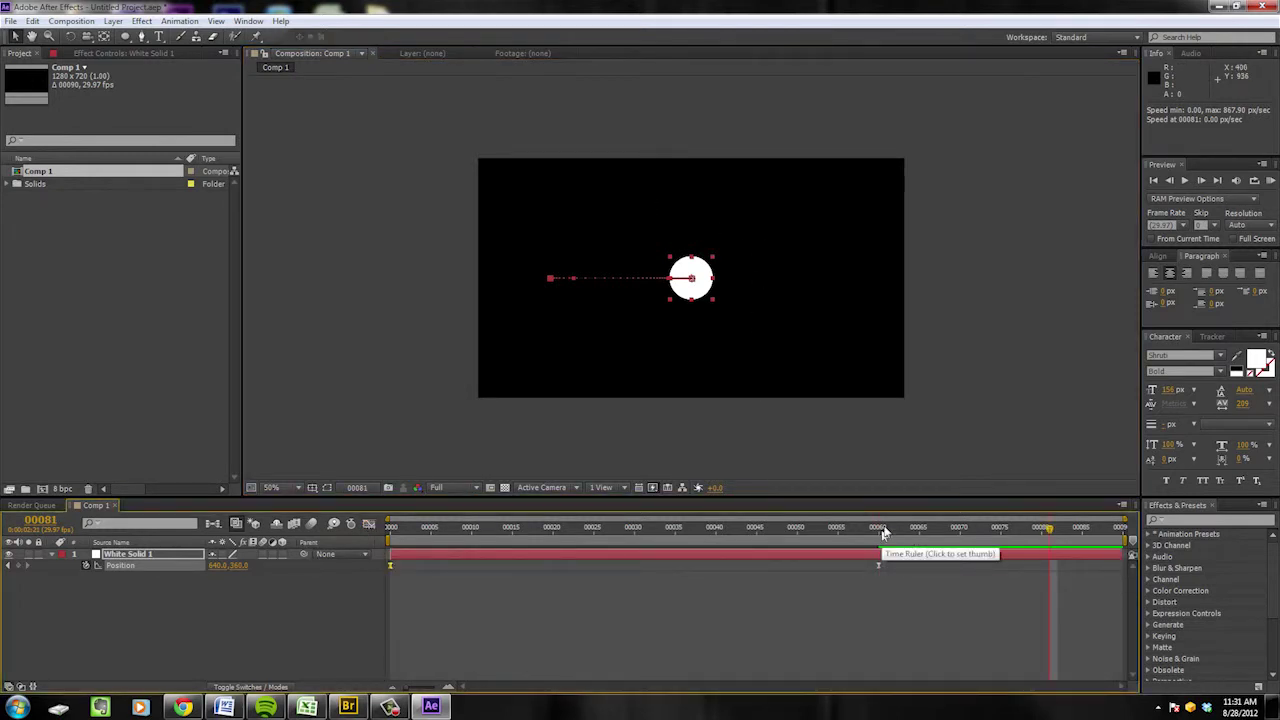
pyautogui.click(879, 531)
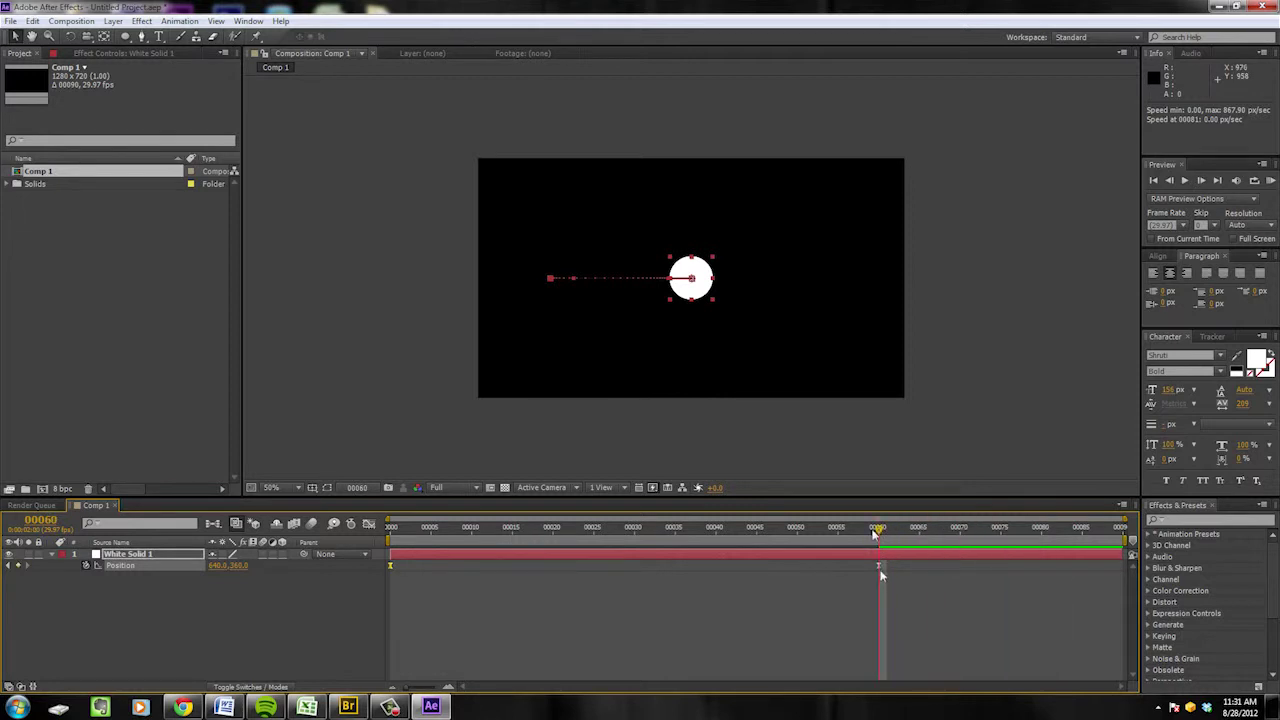
pyautogui.moveTo(693, 290); pyautogui.dragTo(820, 290)
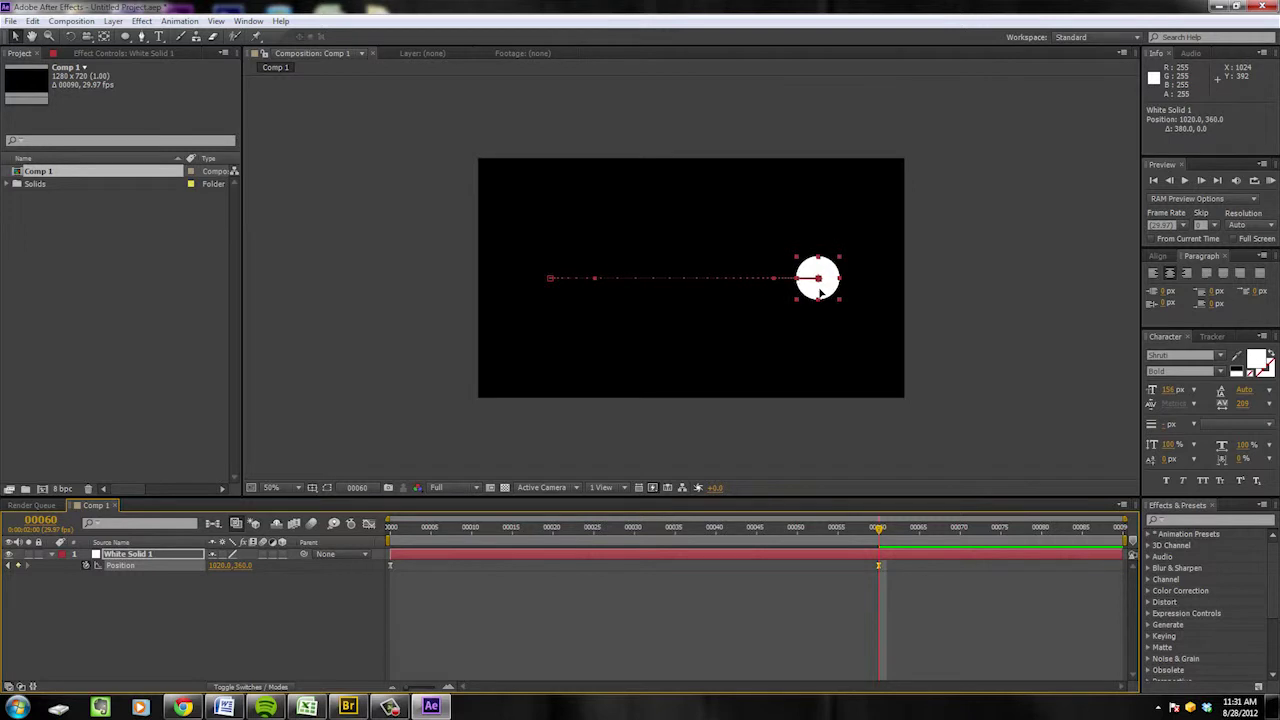
pyautogui.moveTo(886, 533); pyautogui.dragTo(830, 531)
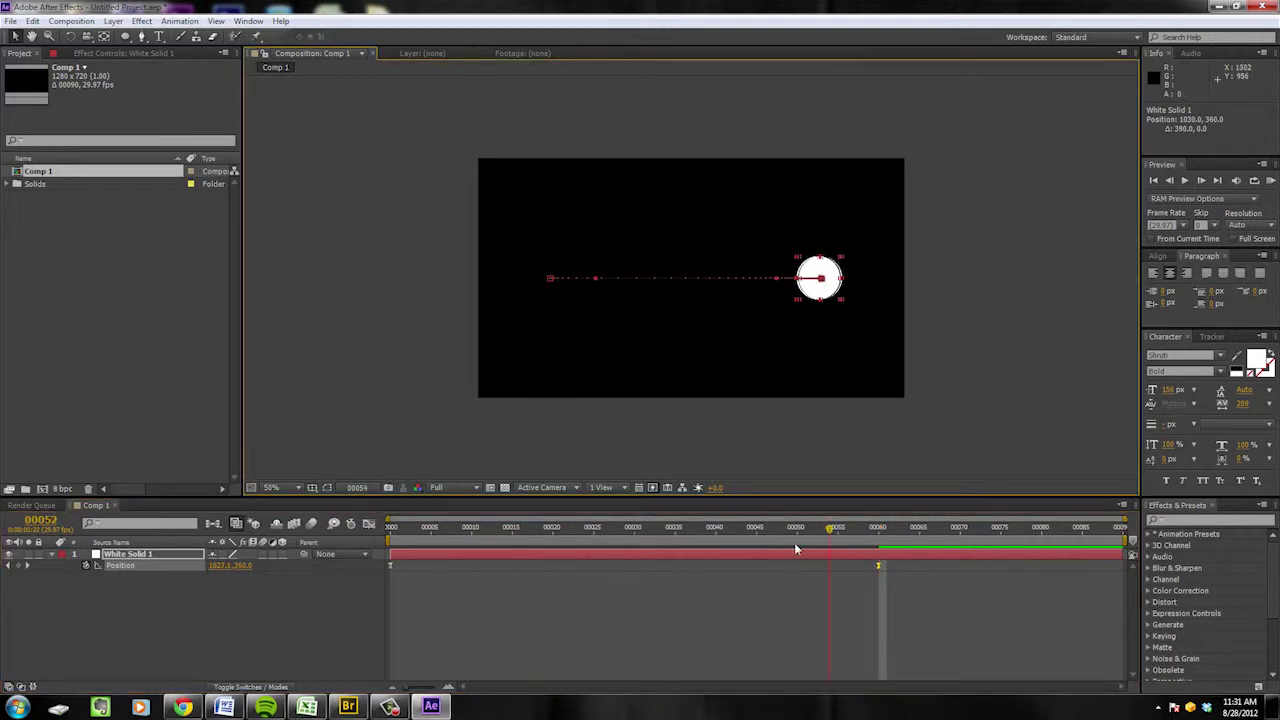
pyautogui.press('space')
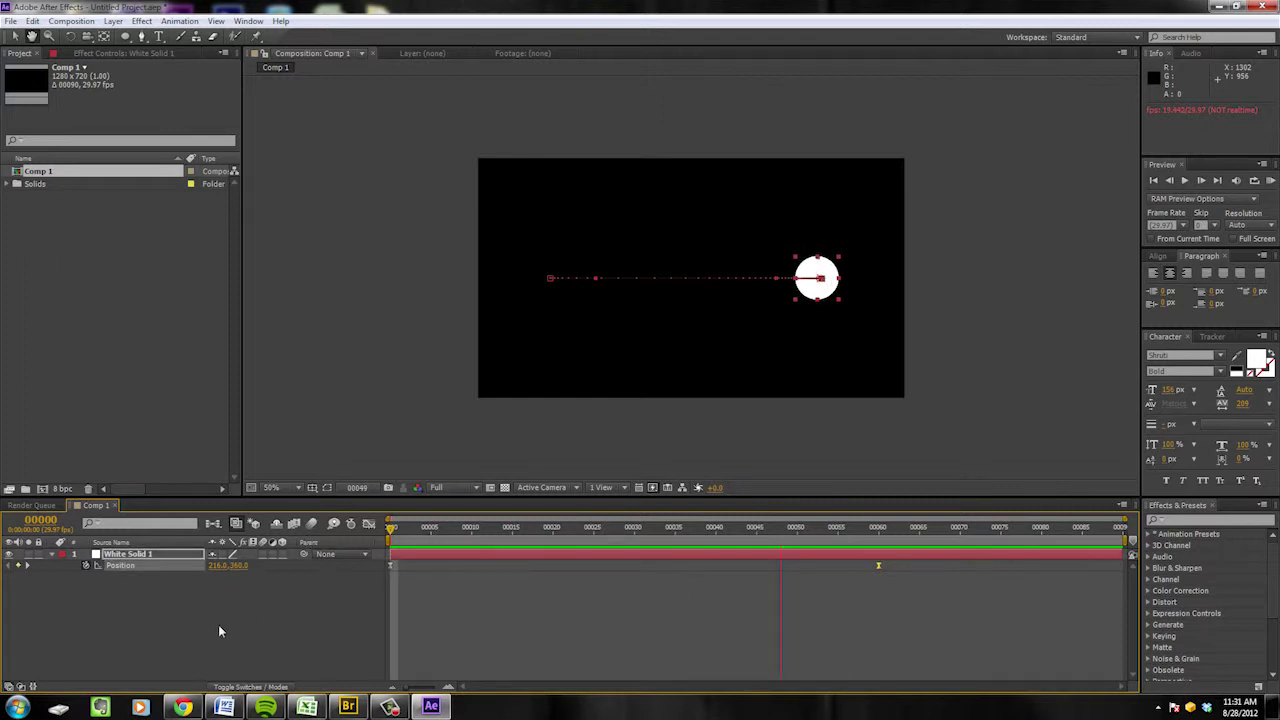
# Unlock the aspect ratio of Comp 1 and crop the composition around the circle's path to 1182 x 202 px.
pyautogui.hotkey('ctrl', 'k')
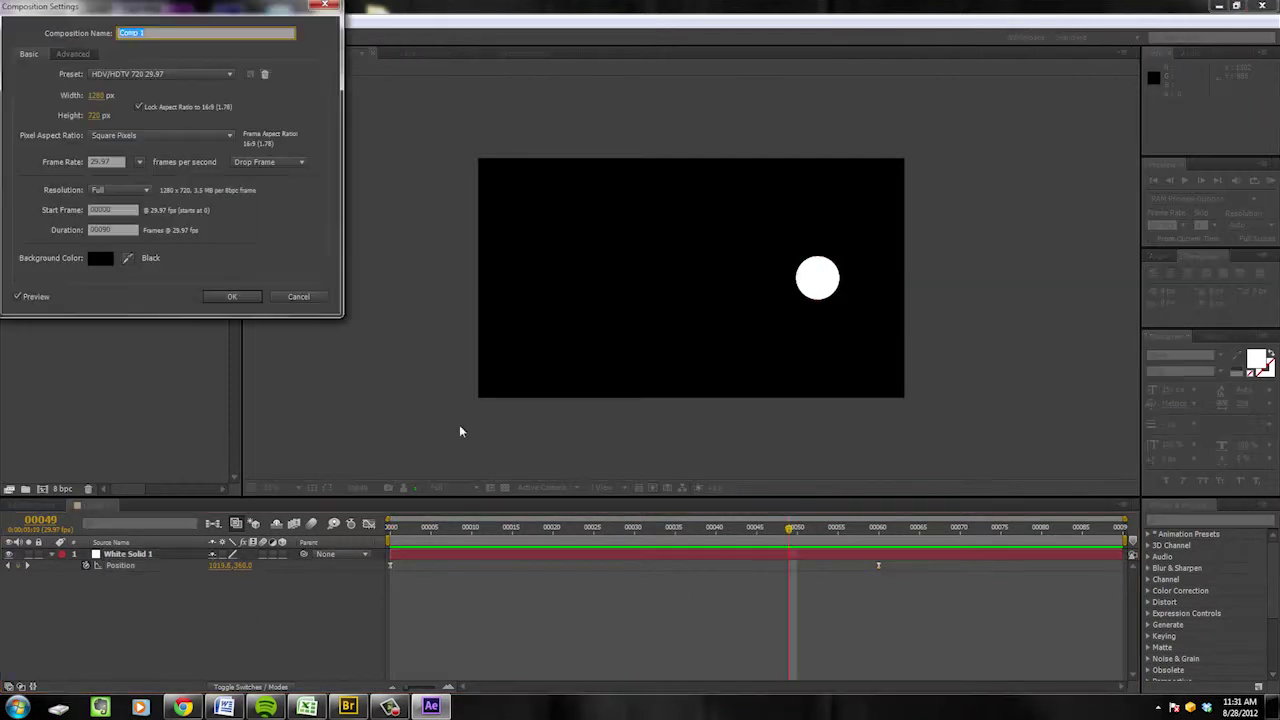
pyautogui.moveTo(97, 96); pyautogui.dragTo(0, 108)
pyautogui.moveTo(94, 99); pyautogui.dragTo(95, 100)
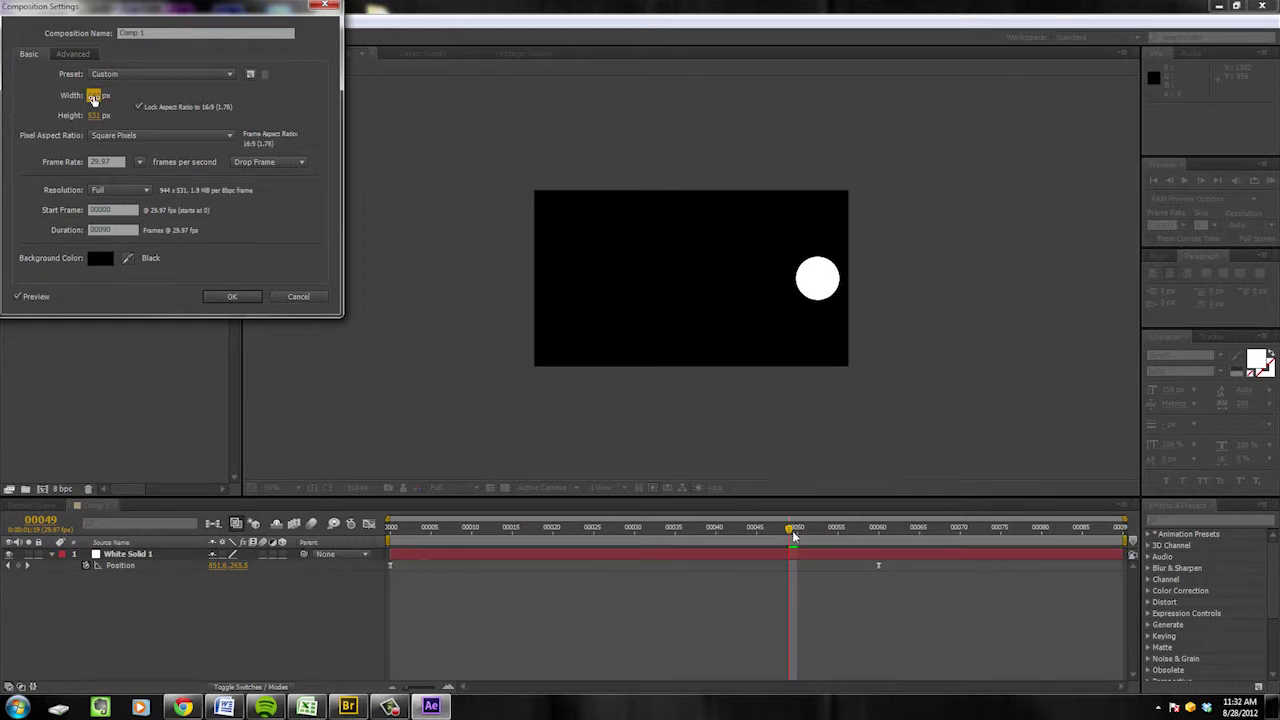
pyautogui.moveTo(95, 98); pyautogui.dragTo(114, 100)
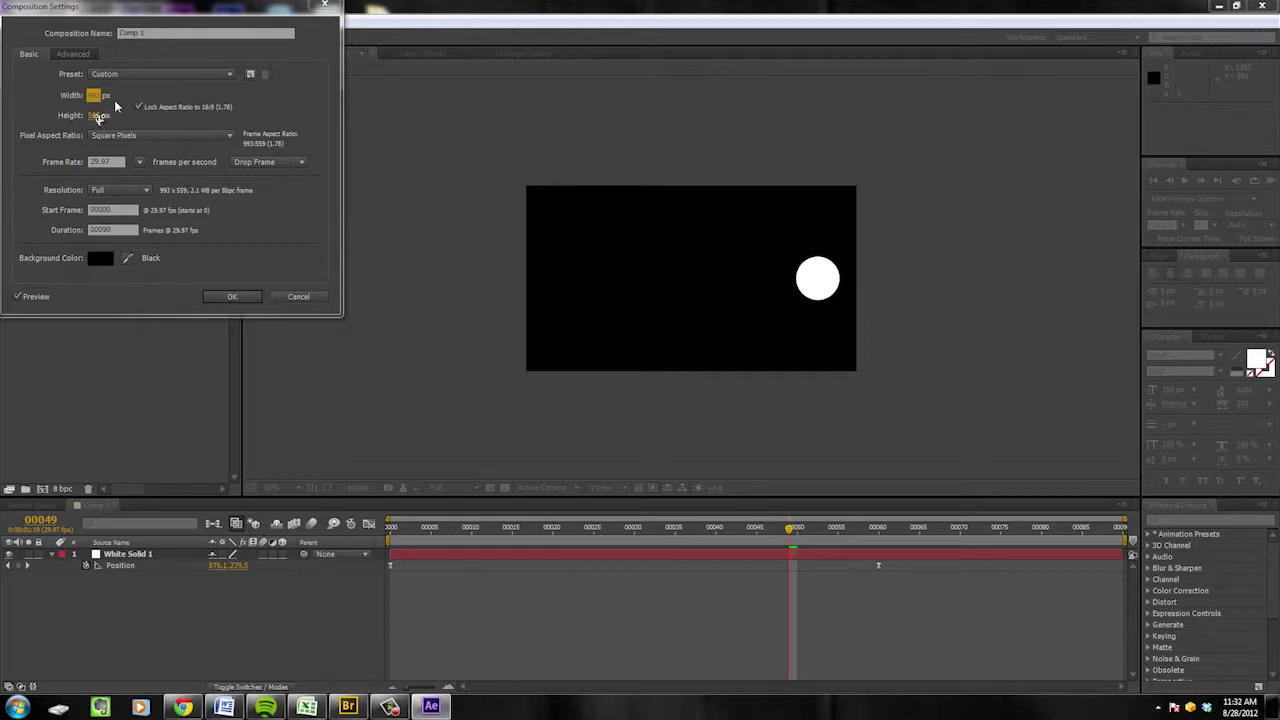
pyautogui.moveTo(87, 102); pyautogui.dragTo(141, 104)
pyautogui.click(138, 107)
pyautogui.moveTo(90, 115); pyautogui.dragTo(125, 113)
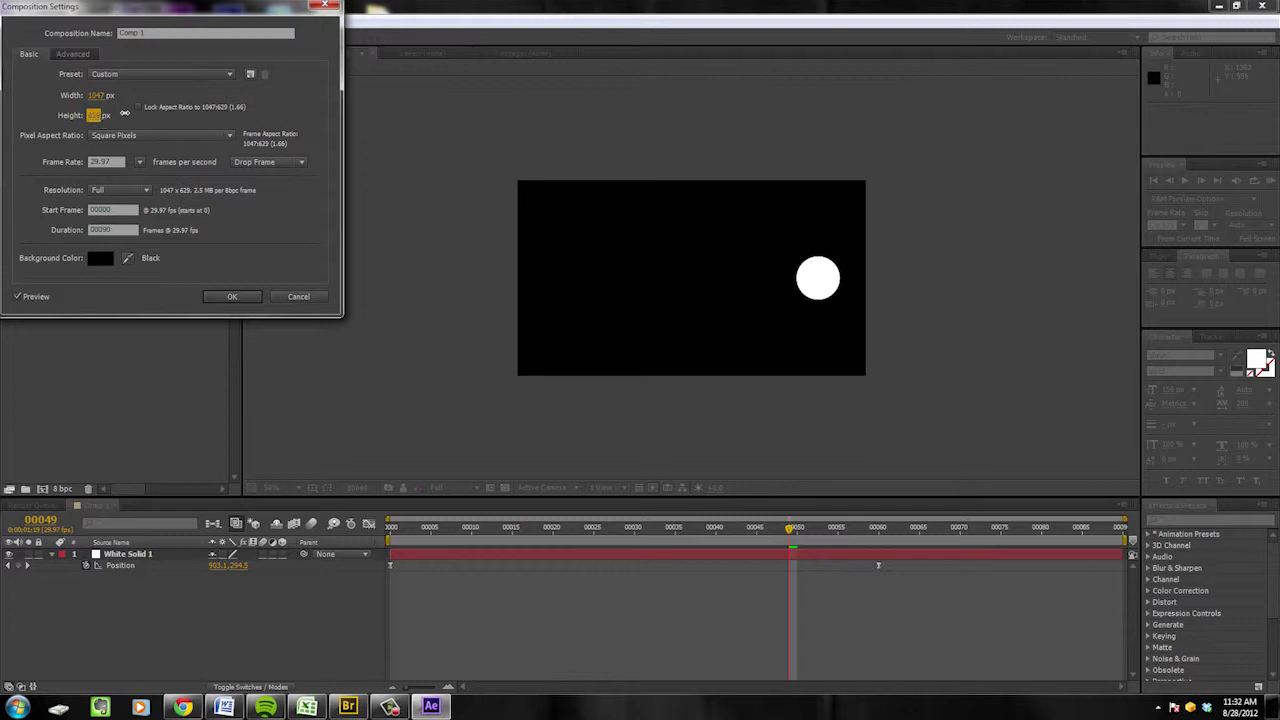
pyautogui.moveTo(124, 113); pyautogui.dragTo(90, 118)
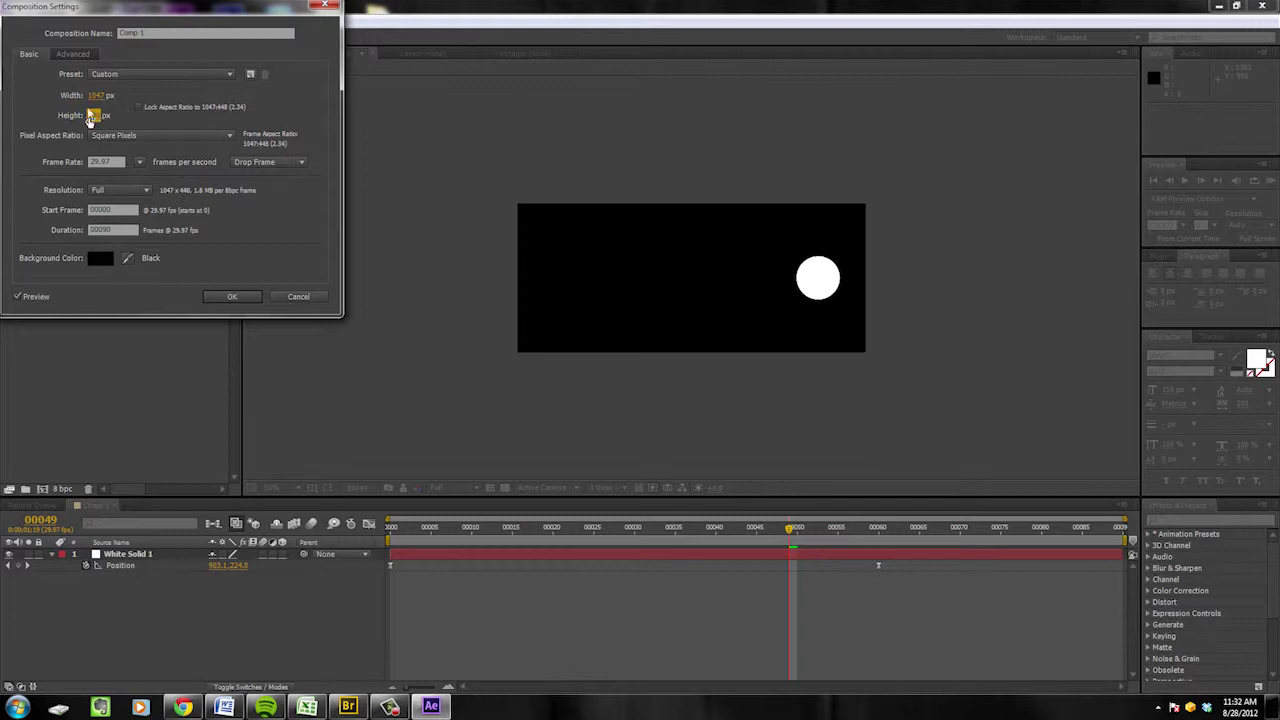
pyautogui.moveTo(90, 118); pyautogui.dragTo(98, 103)
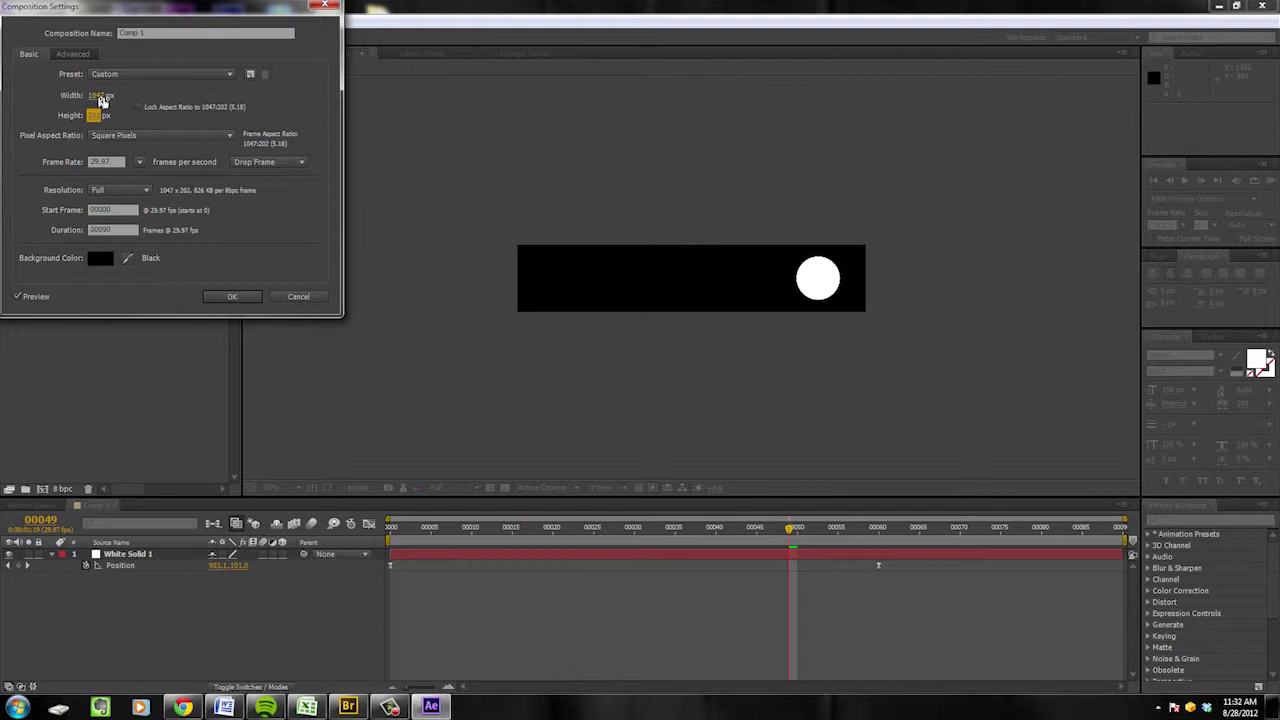
pyautogui.click(231, 296)
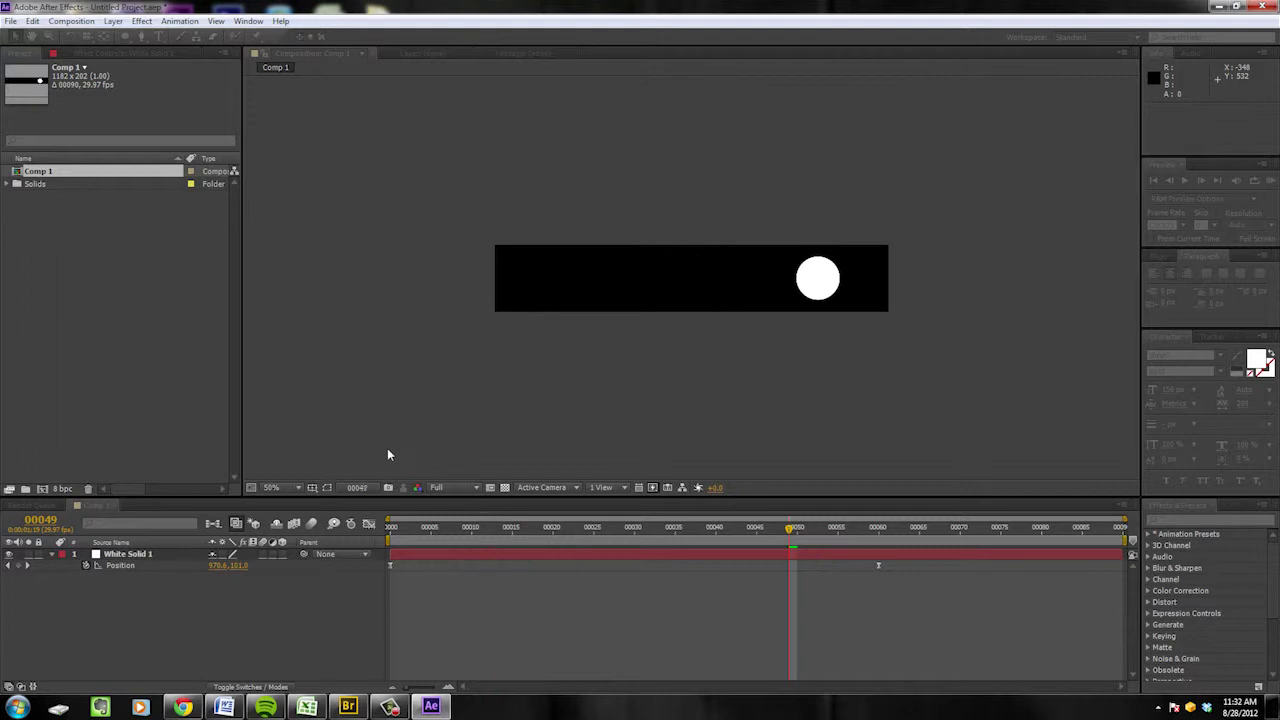
# Play the circle's animation in the cropped composition from frame 0.
pyautogui.click(578, 623)
pyautogui.press('Home')
pyautogui.click(42, 489)
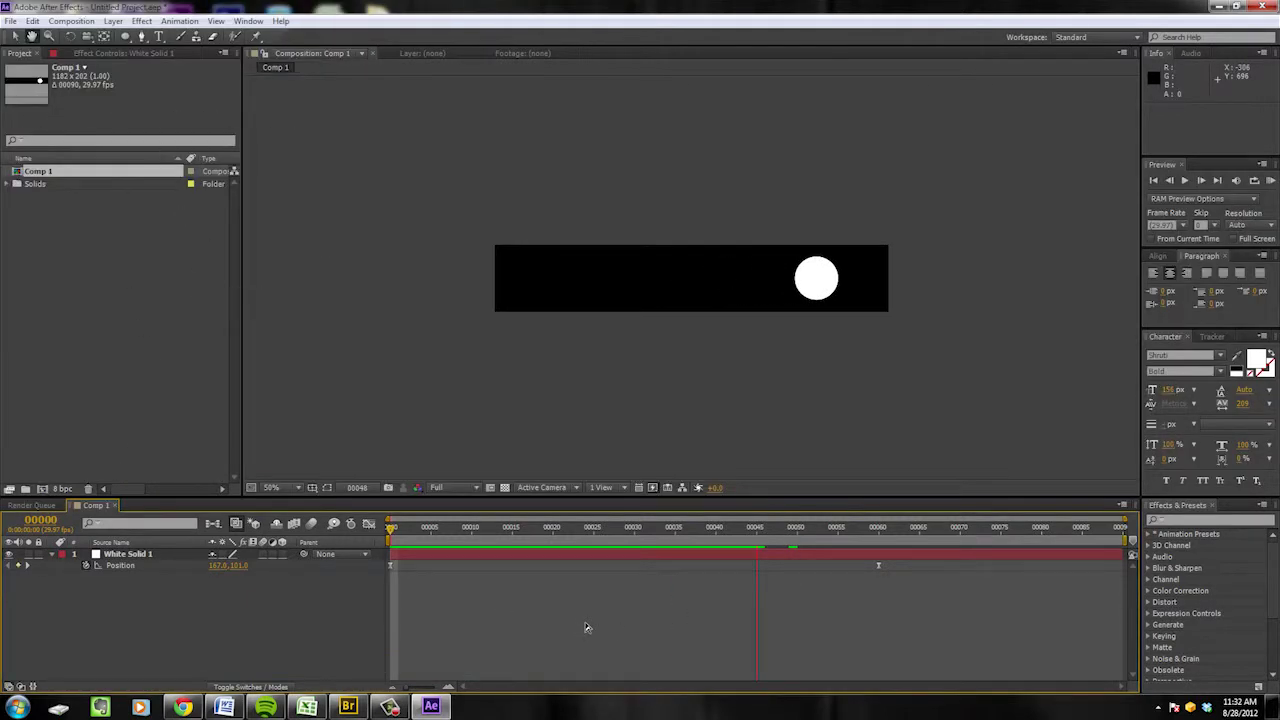
# Create a new composition sized 1280 x 720 px.
pyautogui.hotkey('ctrl', 'n')
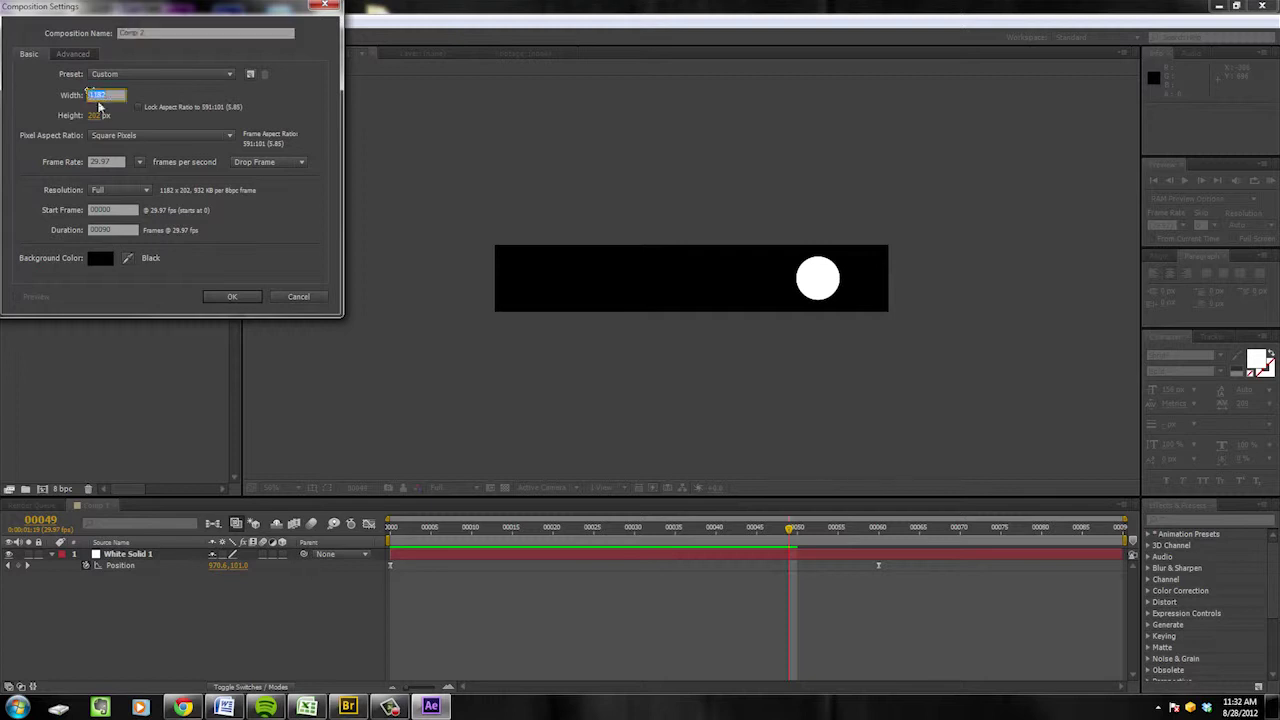
pyautogui.click(92, 94)
pyautogui.write('1280')
pyautogui.press('Return')
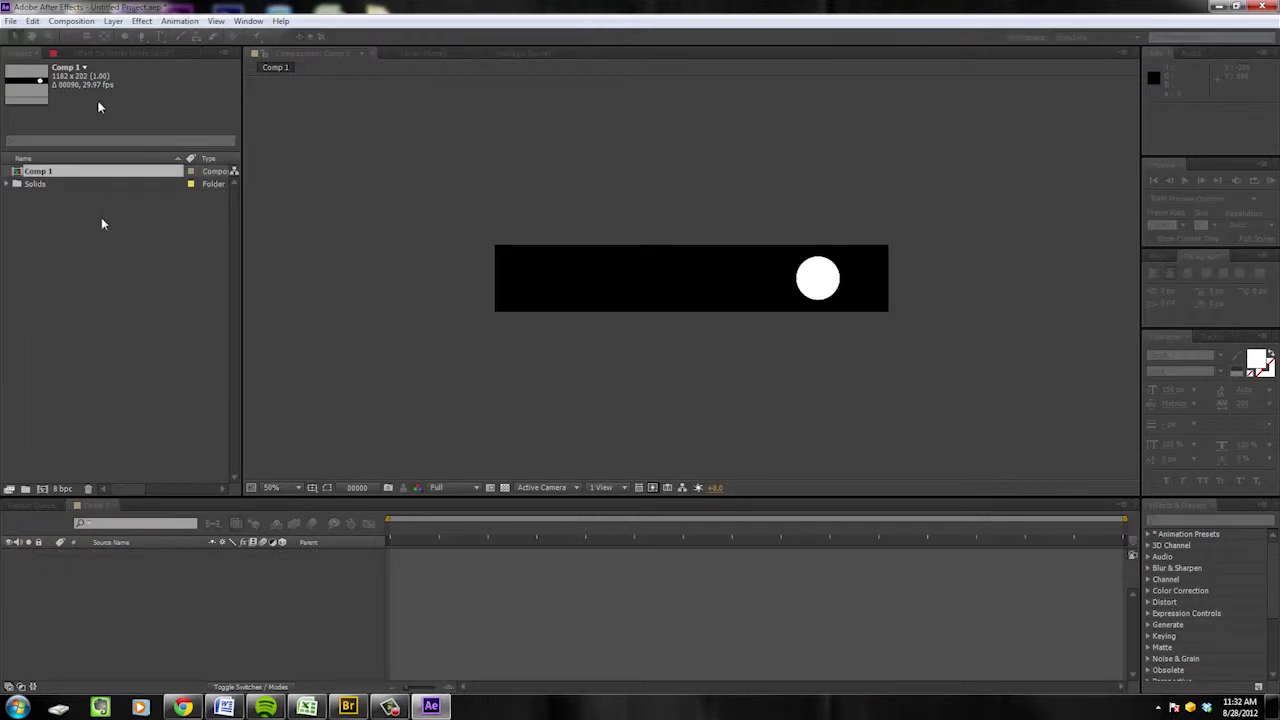
# Rename the cropped circle composition Ball and the new full-size composition Assemble.
pyautogui.click(54, 173)
pyautogui.press('Return')
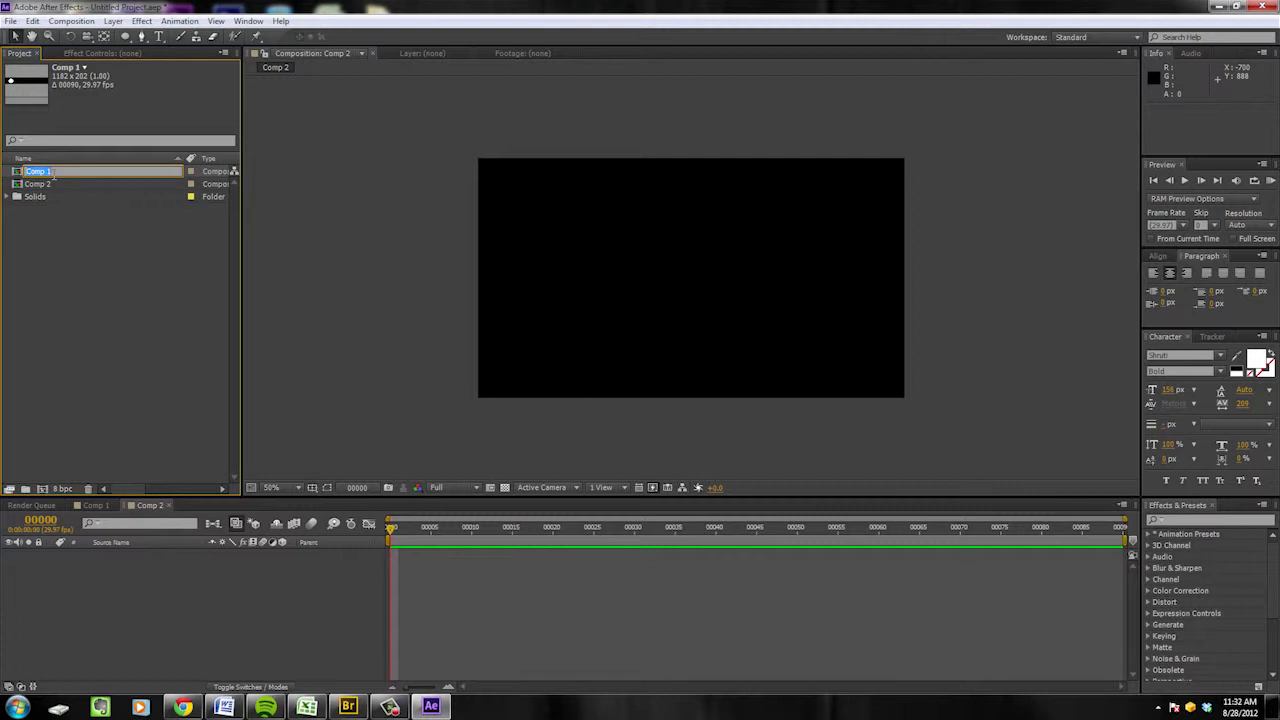
pyautogui.write('Ballk')
pyautogui.press('Return')
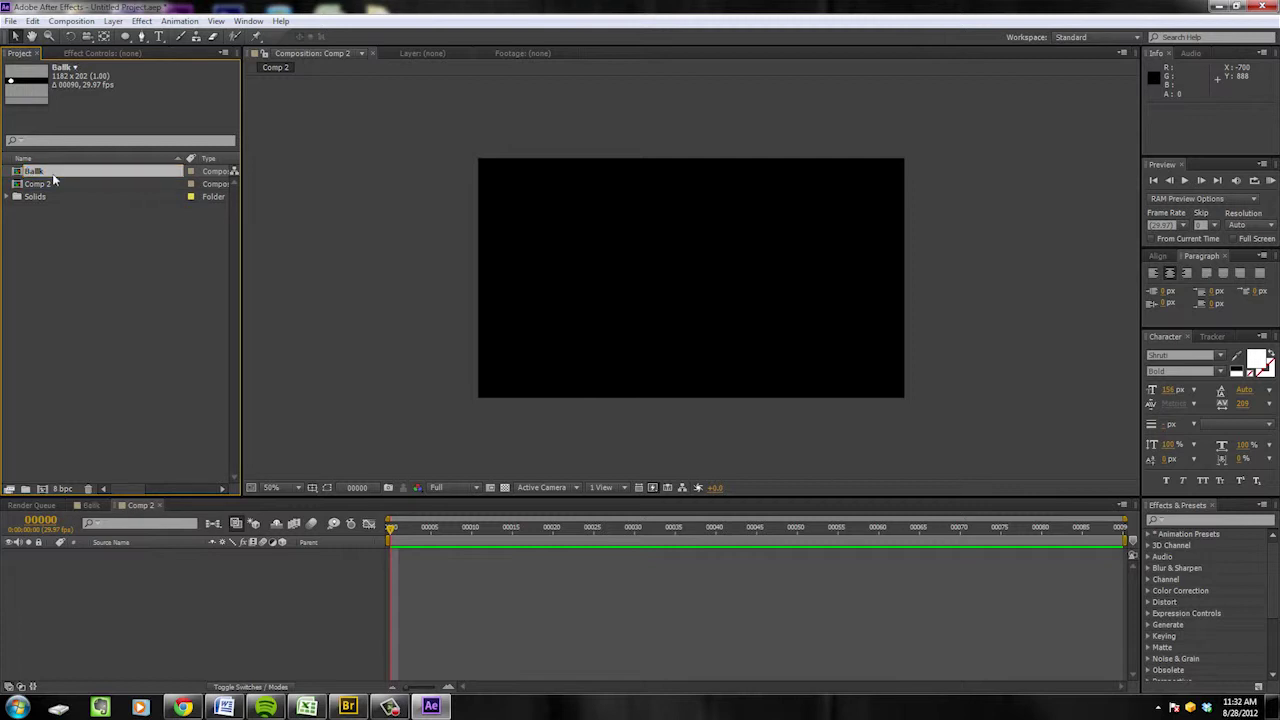
pyautogui.press('BackSpace')
pyautogui.press('Return')
pyautogui.click(54, 182)
pyautogui.press('Return')
pyautogui.write('Assemble')
pyautogui.press('Return')
# Add the Ball composition to Assemble as a layer and move its anchor point to the circle's center.
pyautogui.click(48, 188)
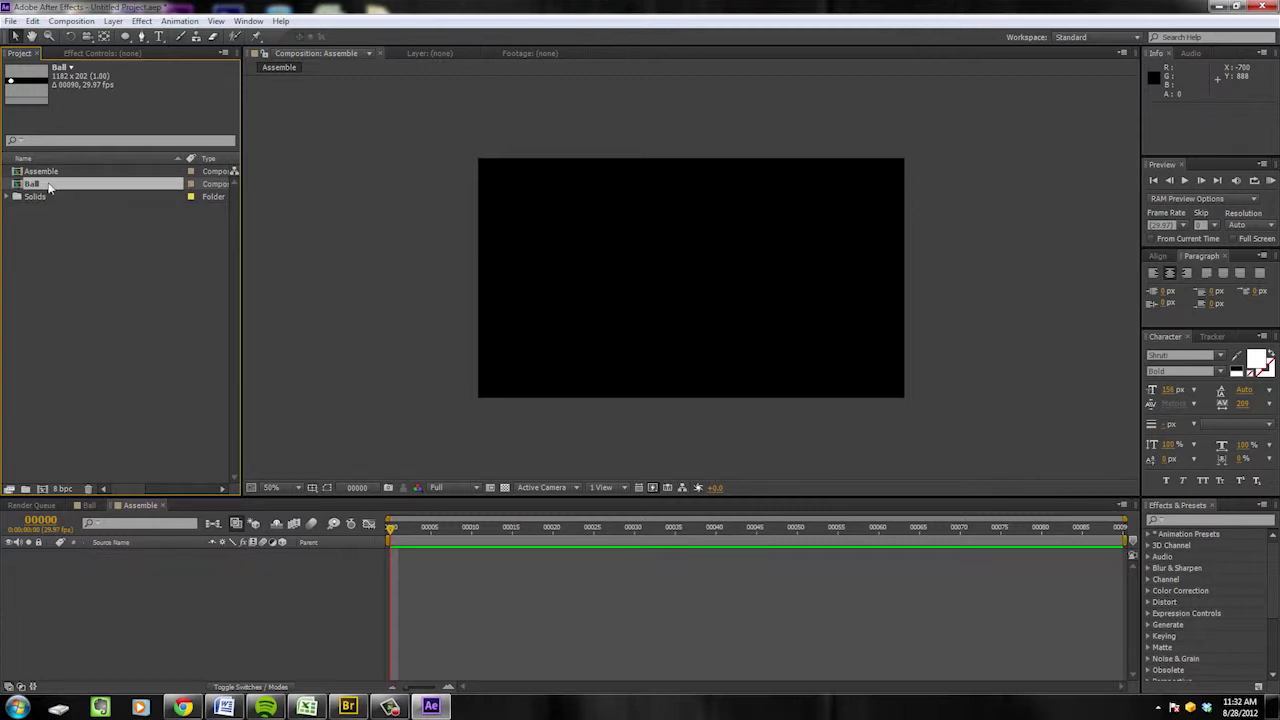
pyautogui.moveTo(338, 538); pyautogui.dragTo(338, 556)
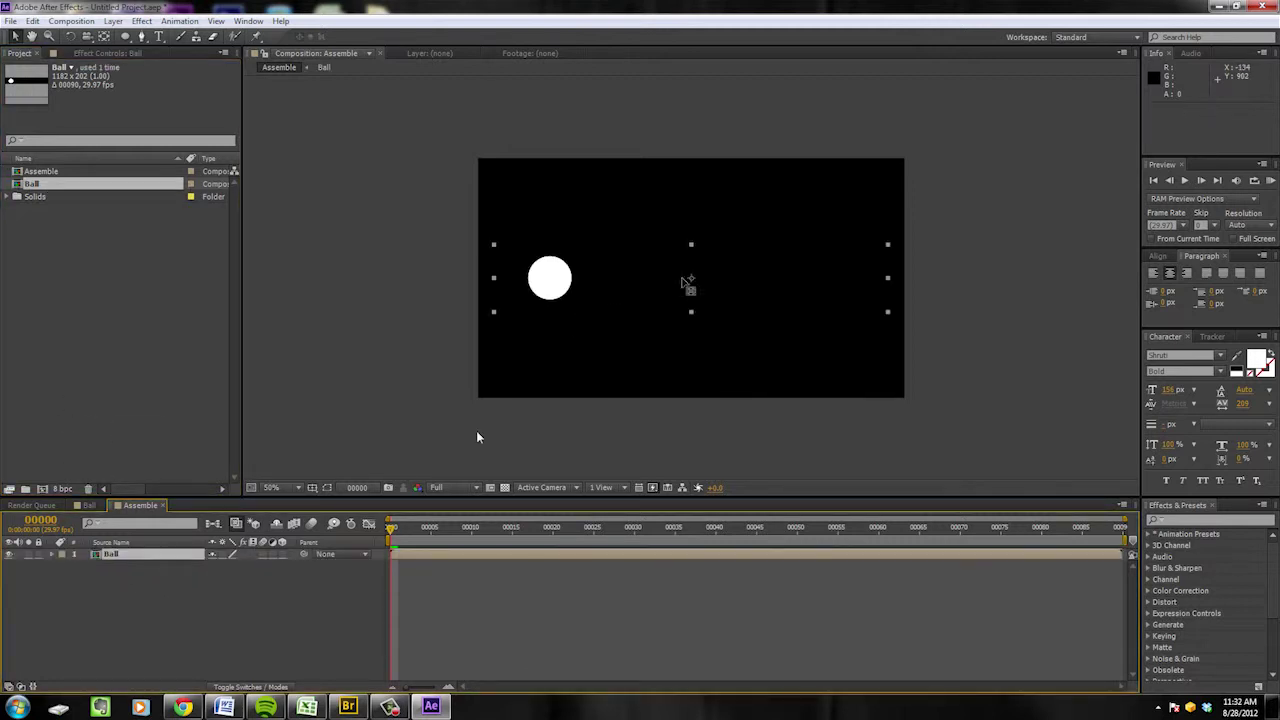
pyautogui.press('y')
pyautogui.moveTo(693, 281); pyautogui.dragTo(557, 288)
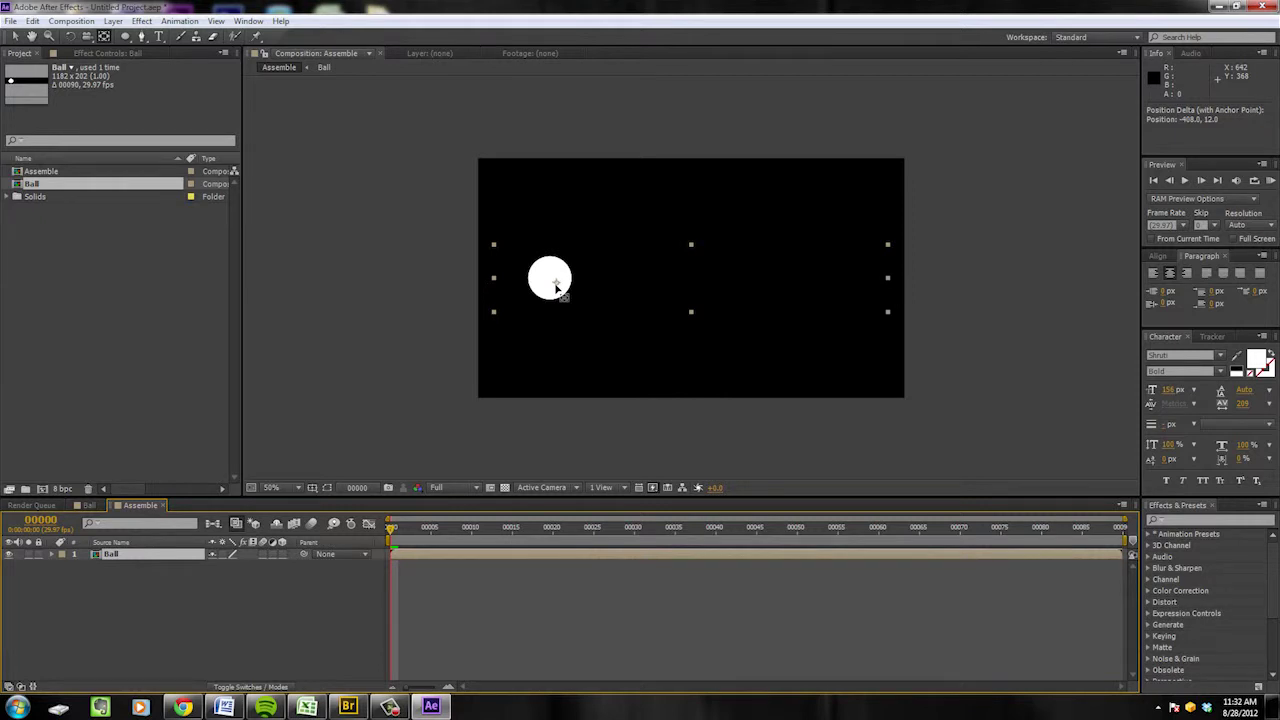
pyautogui.moveTo(557, 288); pyautogui.dragTo(550, 284)
pyautogui.press('v')
# Duplicate the Ball layer five times in the Assemble composition.
pyautogui.click(152, 557)
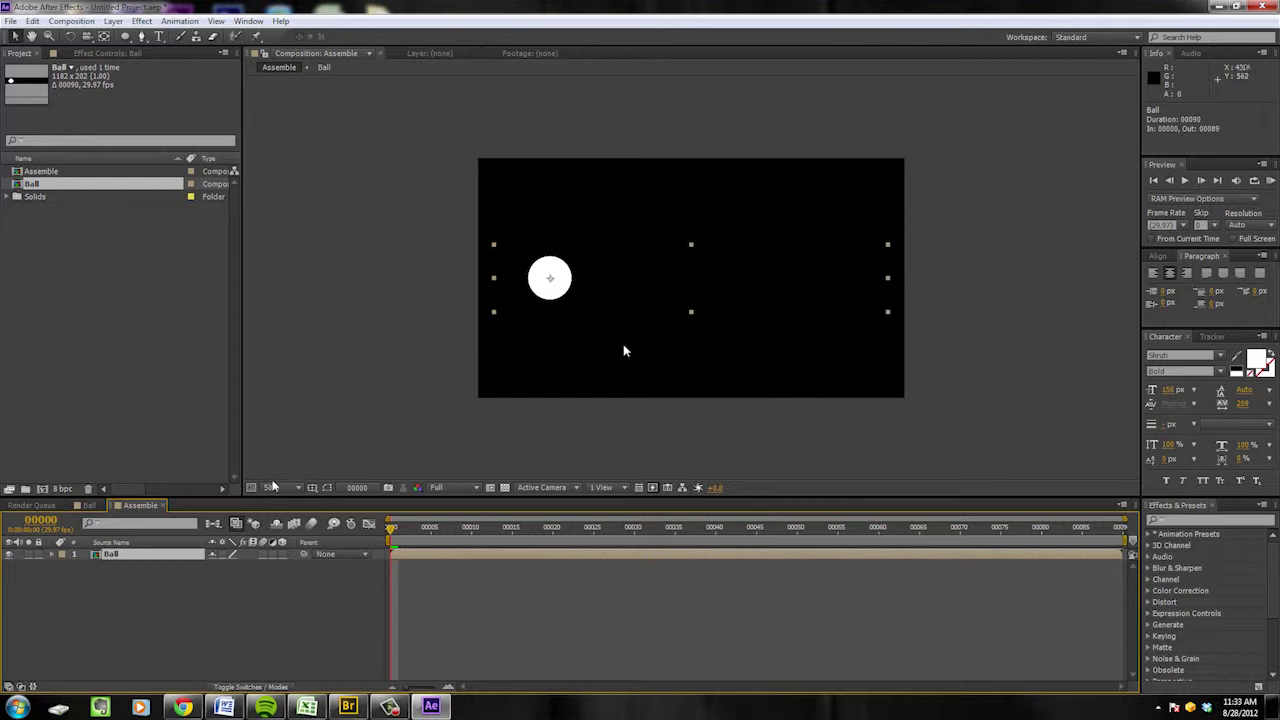
pyautogui.hotkey('ctrl', 'd')
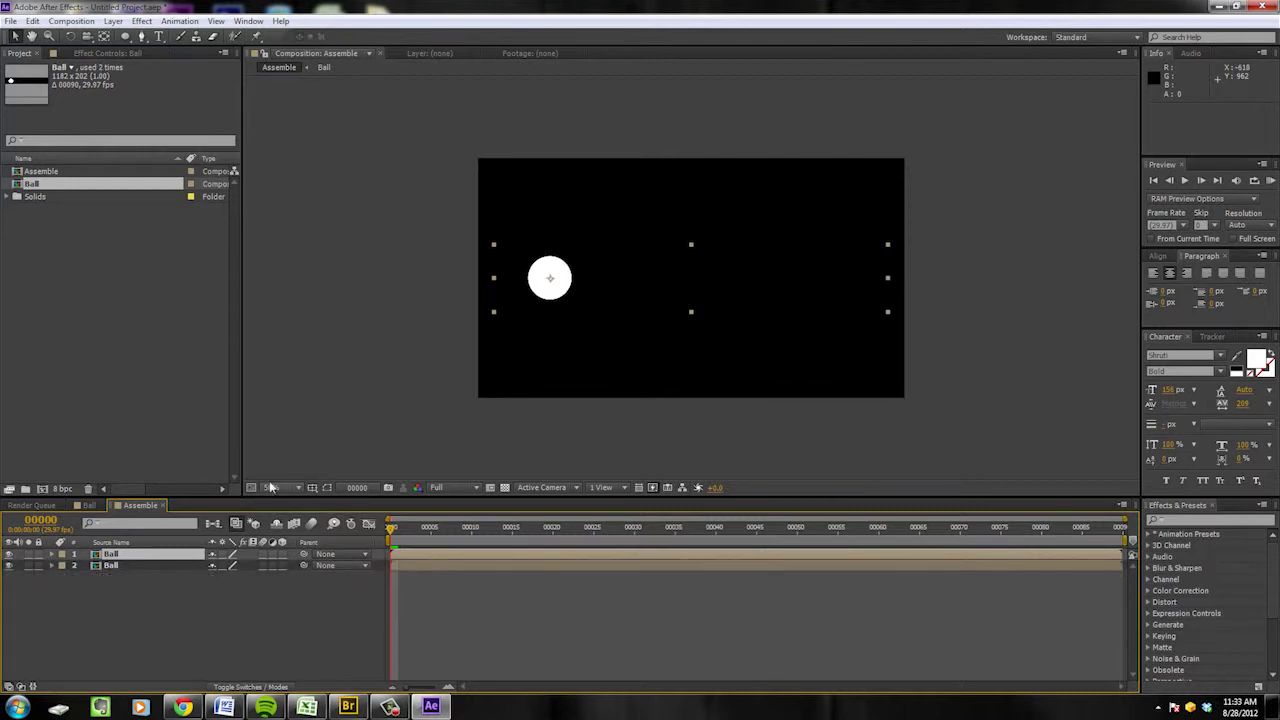
pyautogui.hotkey('ctrl', 'd')
pyautogui.hotkey('ctrl', 'd')
pyautogui.hotkey('ctrl', 'd')
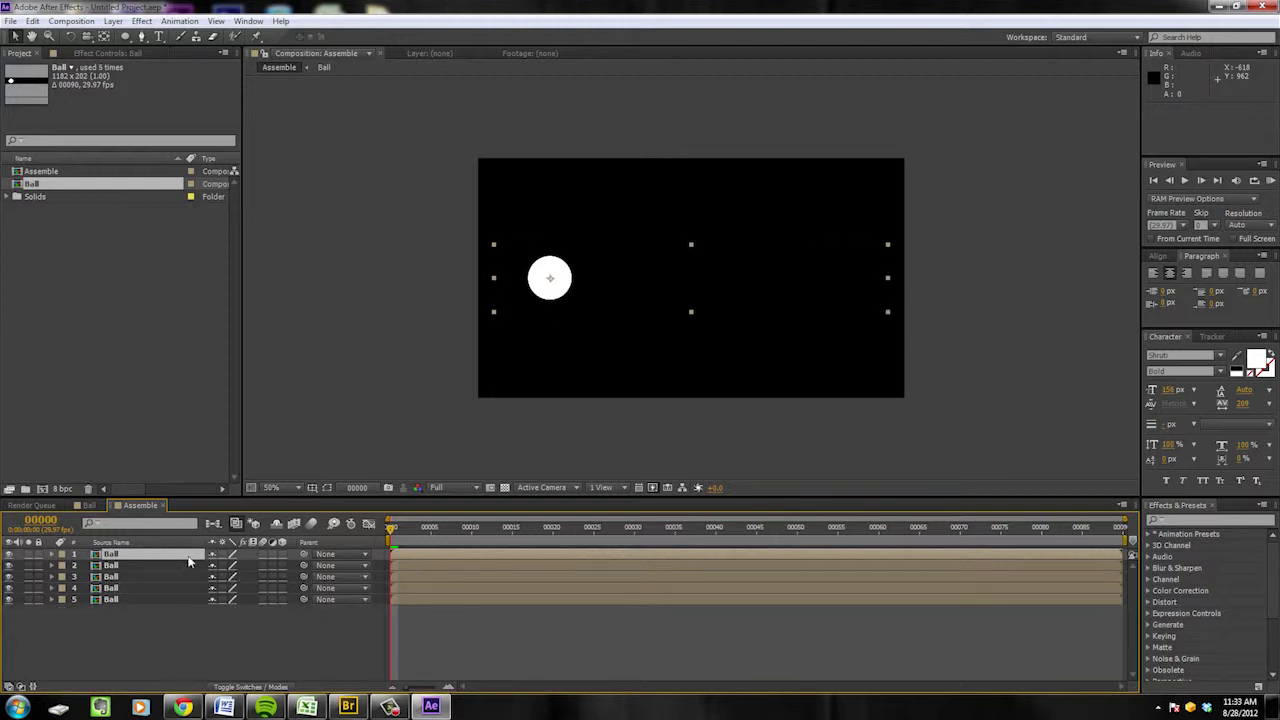
pyautogui.hotkey('ctrl', 'd')
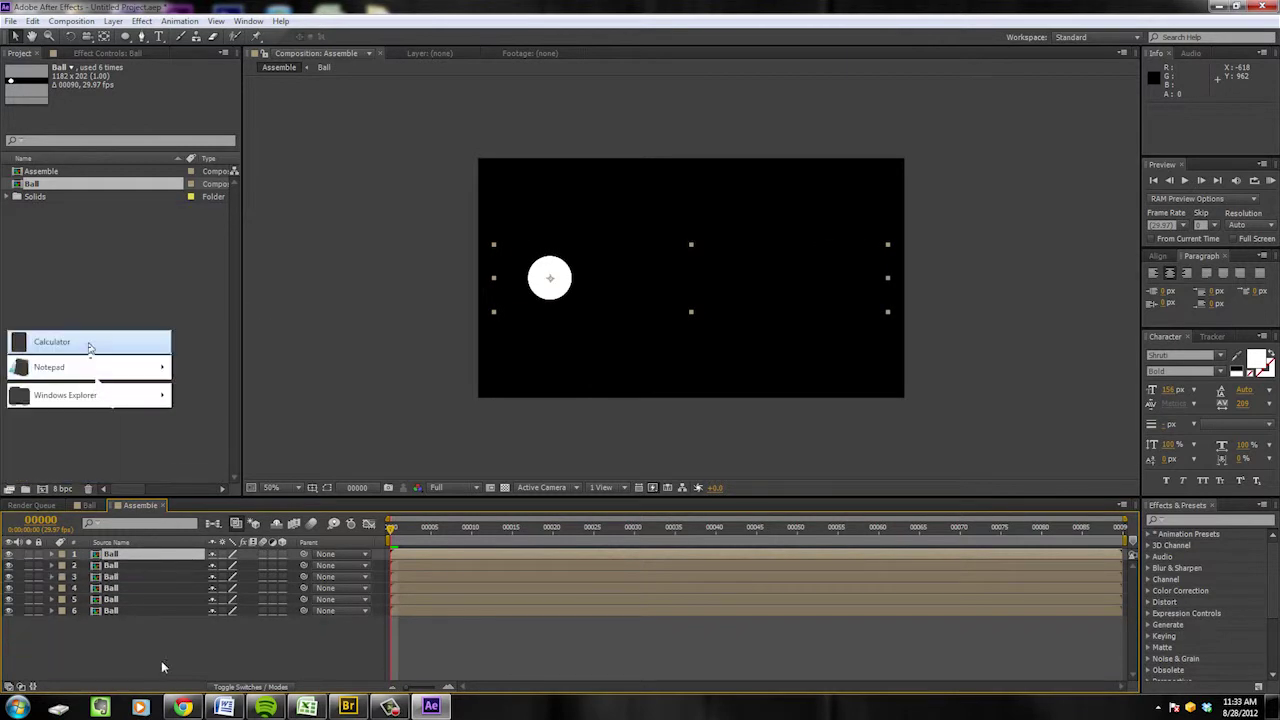
# Open Calculator and work out the rotation spacing for the balls, entering 360 and 60.
pyautogui.press('super')
pyautogui.write('ca')
pyautogui.click(96, 345)
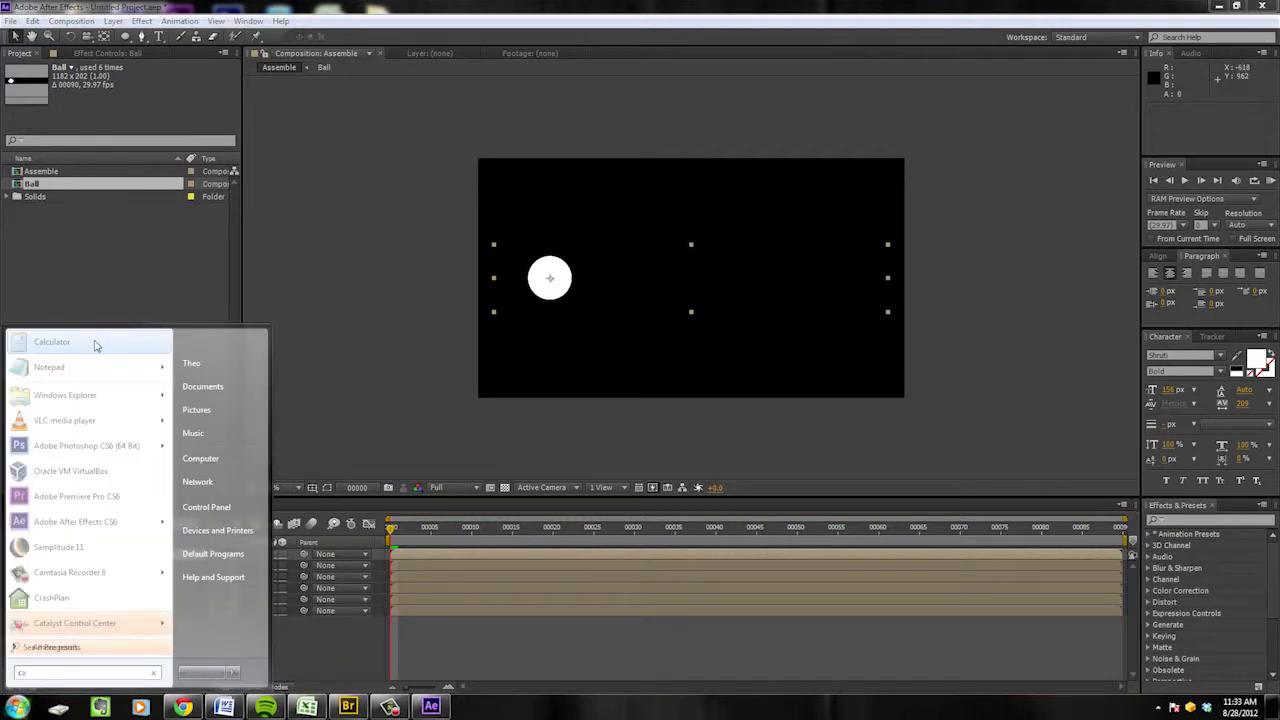
pyautogui.moveTo(726, 139); pyautogui.dragTo(1279, 139)
pyautogui.write('360')
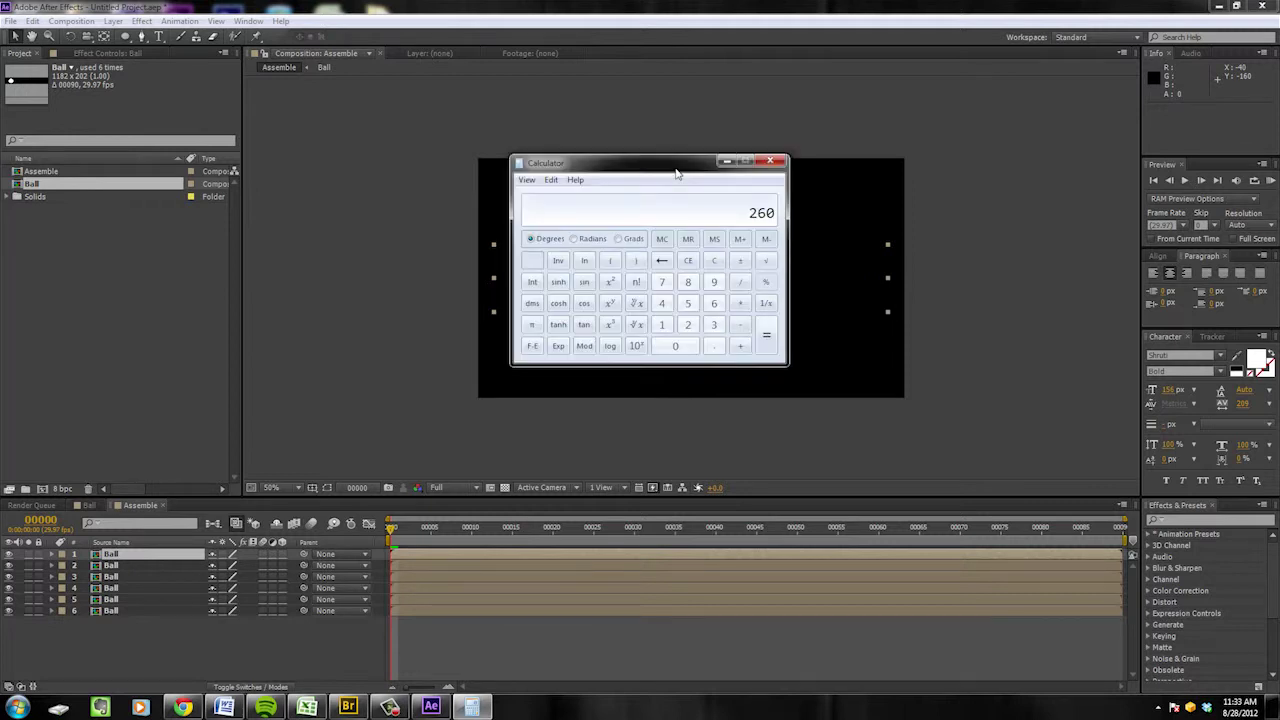
pyautogui.write('60')
pyautogui.press('BackSpace')
pyautogui.press('BackSpace')
pyautogui.press('BackSpace')
pyautogui.write('60')
# Delete the top five Ball layers from the Assemble composition, keeping only the original.
pyautogui.click(112, 601)
pyautogui.keyDown('shift'); pyautogui.click(129, 558); pyautogui.keyUp('shift')
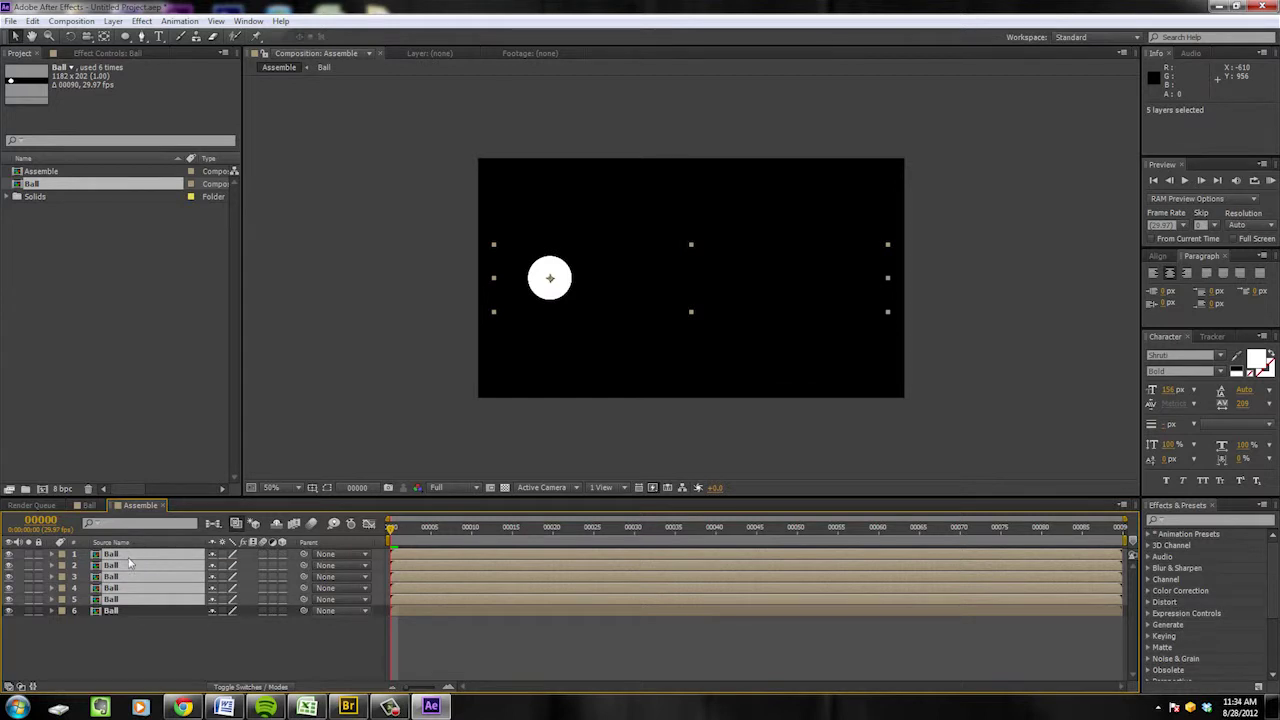
pyautogui.press('Delete')
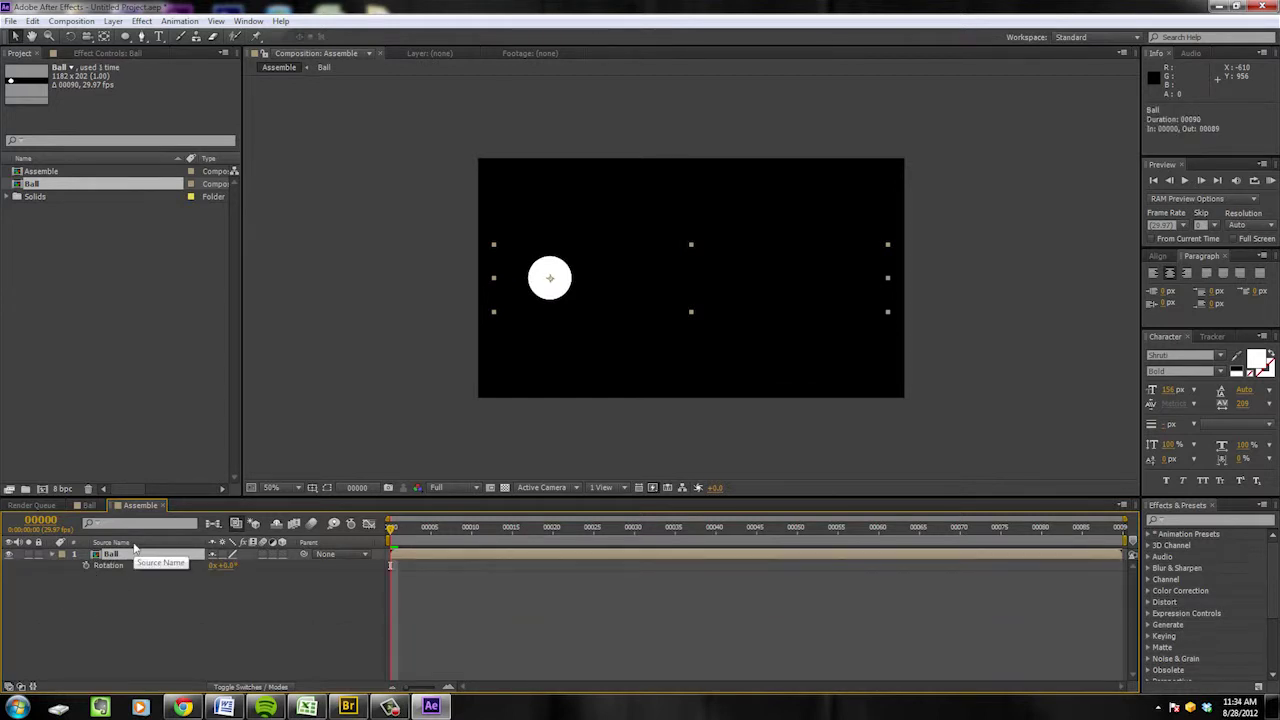
# Add the expression (index-1)*60 to the Ball layer's Rotation property.
pyautogui.keyDown('alt'); pyautogui.click(86, 566); pyautogui.keyUp('alt')
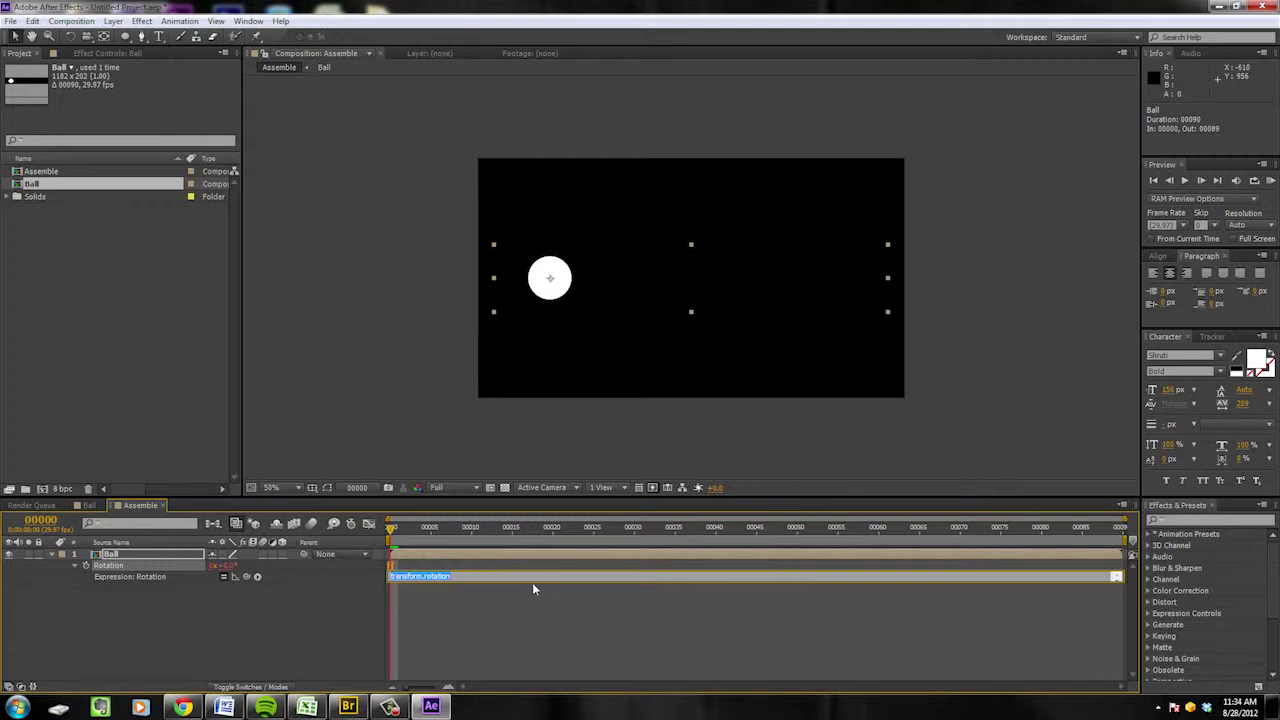
pyautogui.write('index*')
pyautogui.press('KP_Enter')
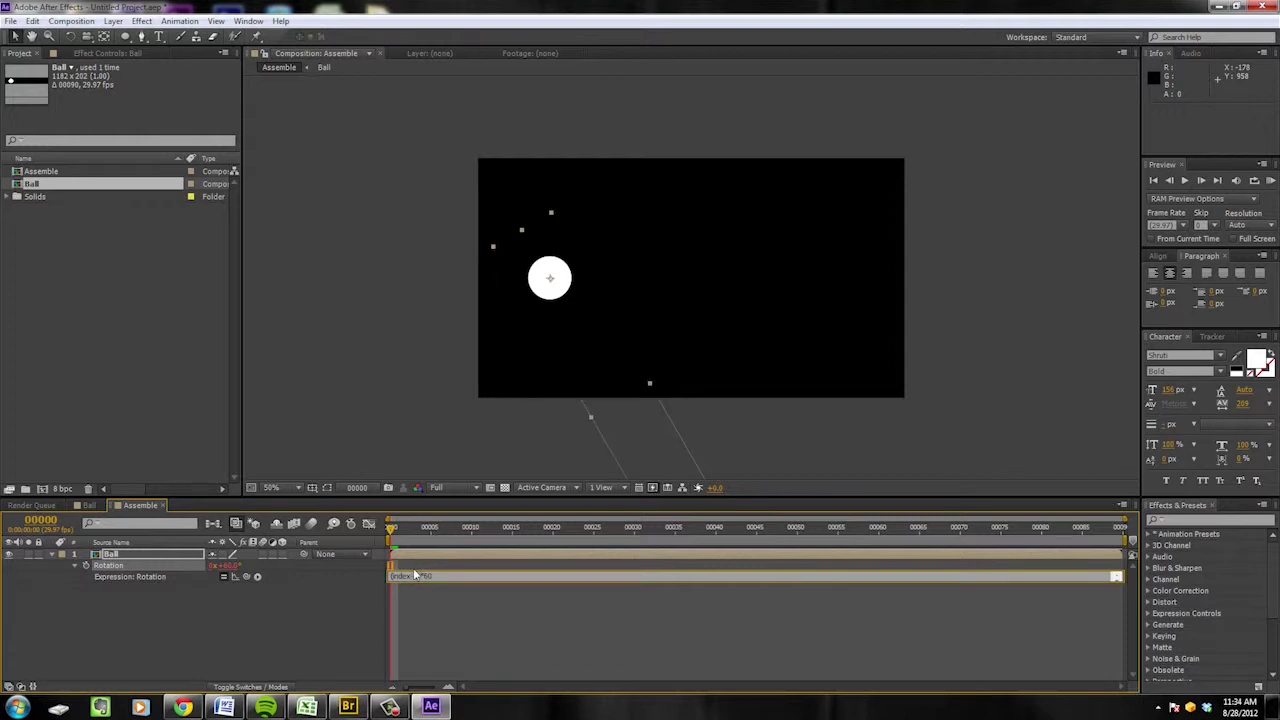
pyautogui.click(374, 532)
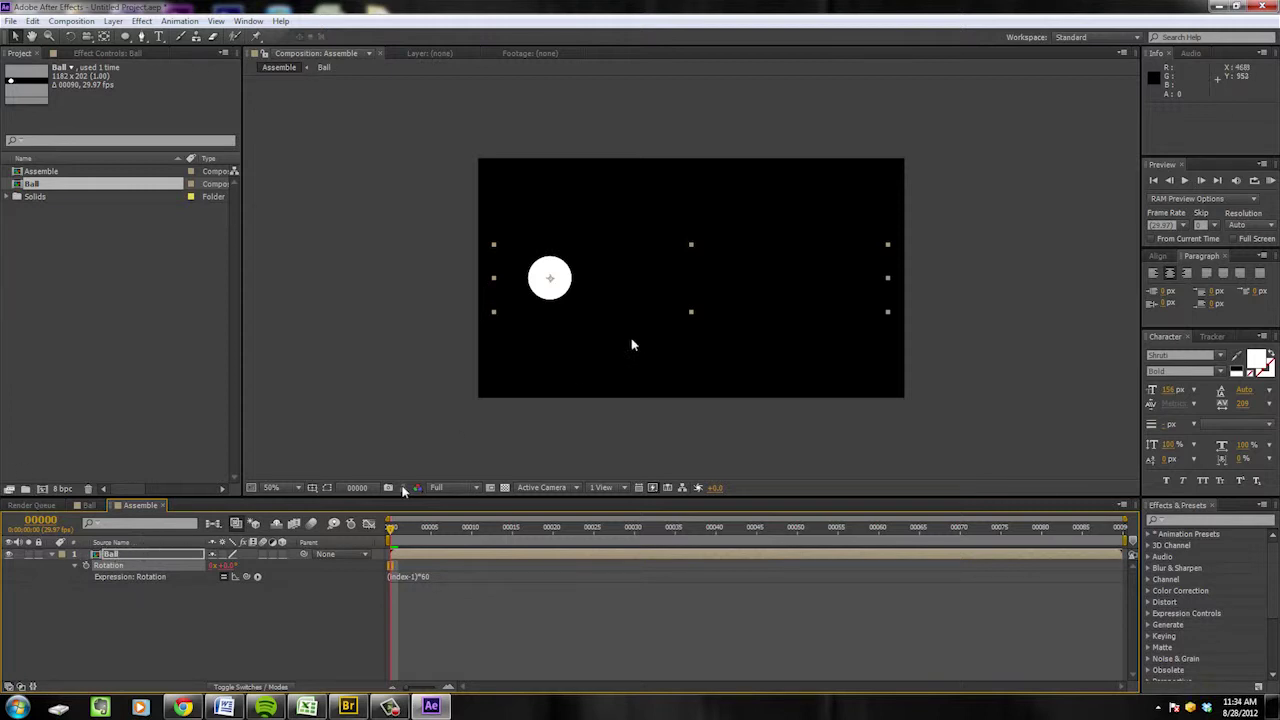
# Move the Ball layer to about 648, 360 near the composition's center and scale it to 56%.
pyautogui.click(531, 295)
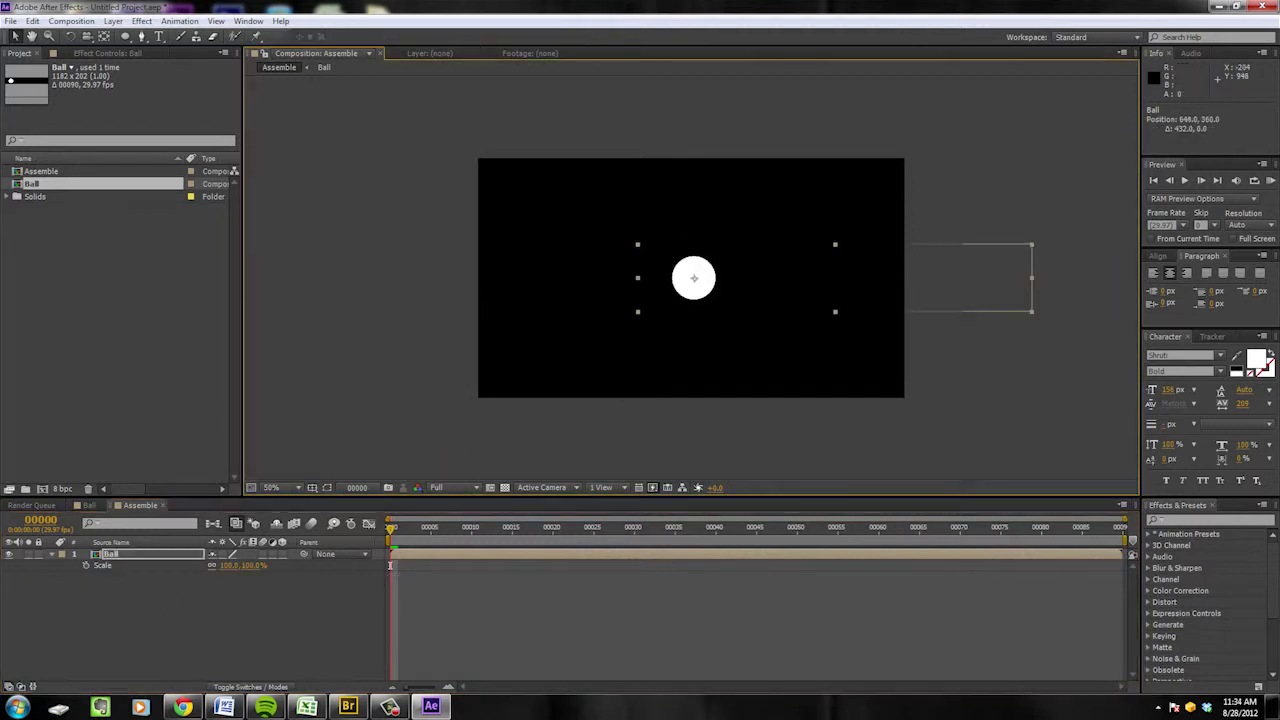
pyautogui.moveTo(254, 566); pyautogui.dragTo(195, 563)
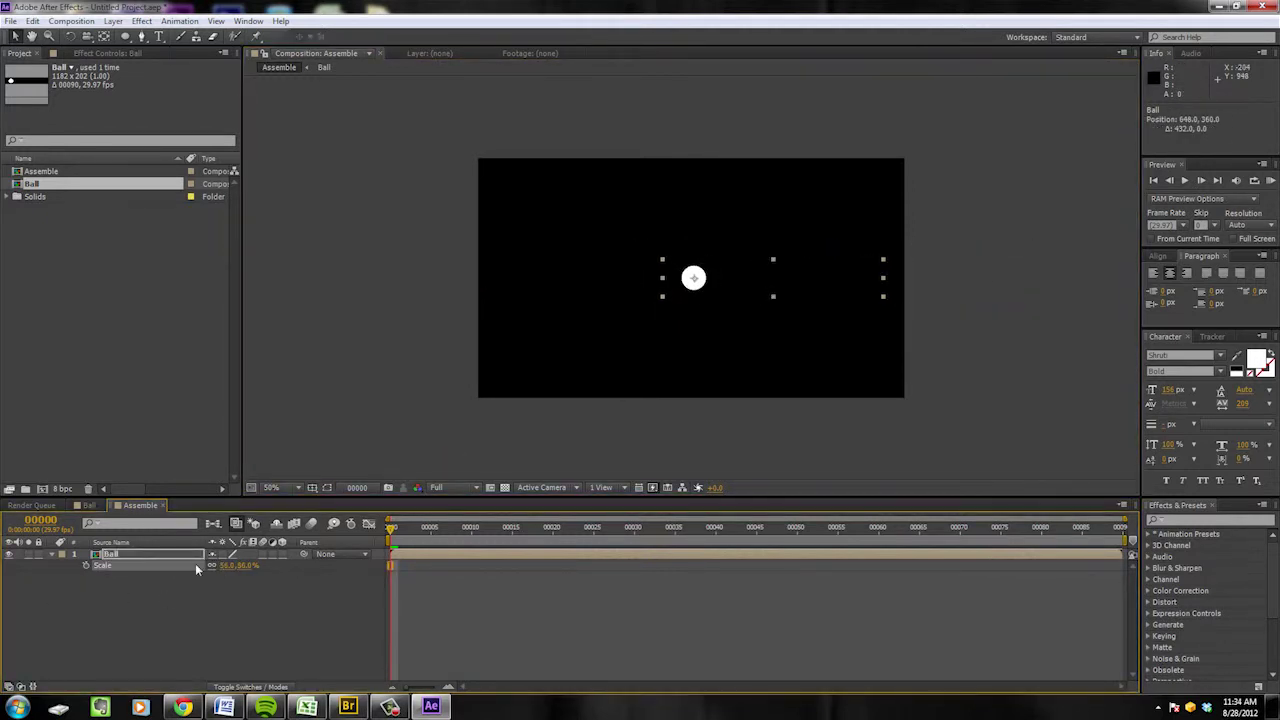
# Duplicate the Ball layer five times in Assemble and scrub the timeline to check the radial burst.
pyautogui.hotkey('ctrl', 'd')
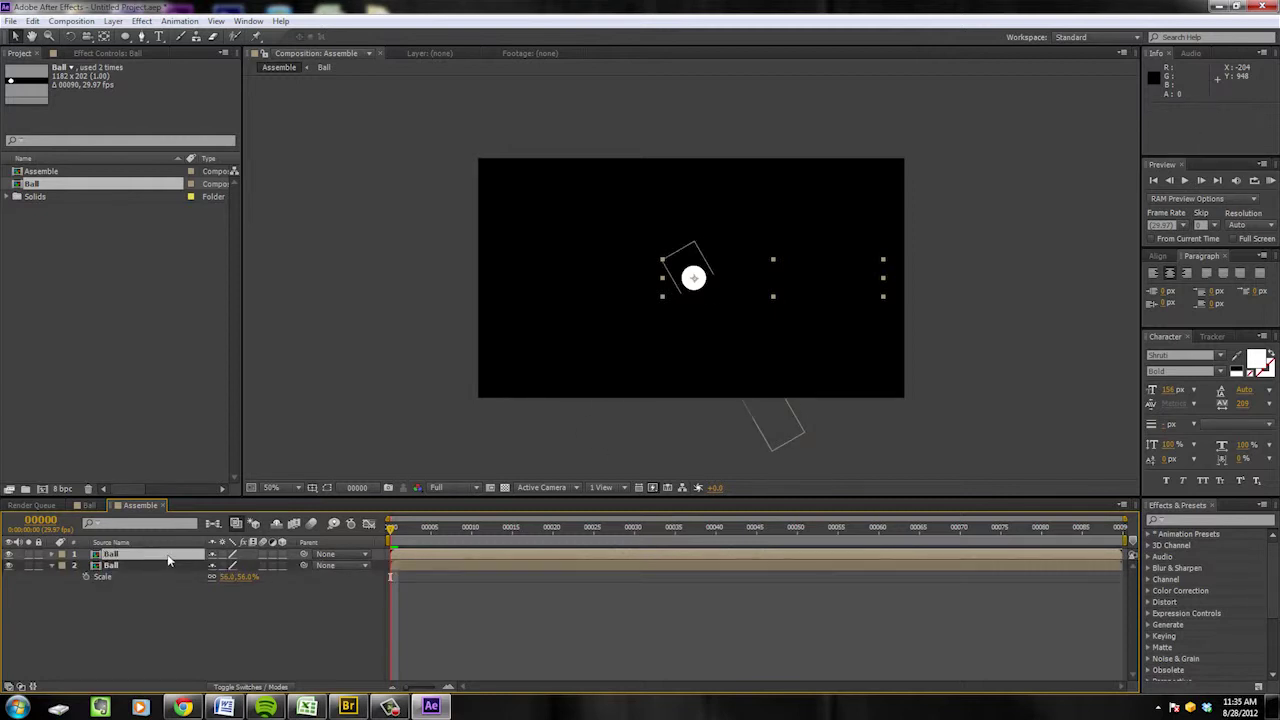
pyautogui.hotkey('ctrl', 'd')
pyautogui.hotkey('ctrl', 'd')
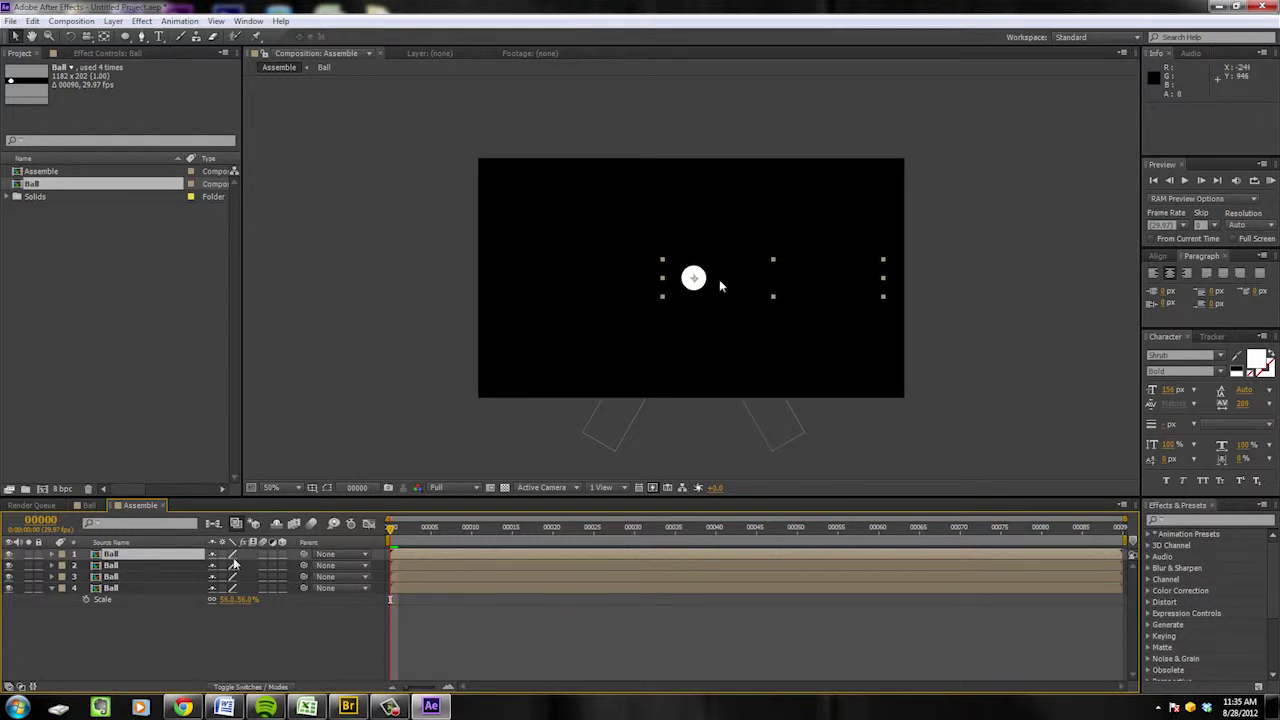
pyautogui.hotkey('ctrl', 'd')
pyautogui.hotkey('ctrl', 'd')
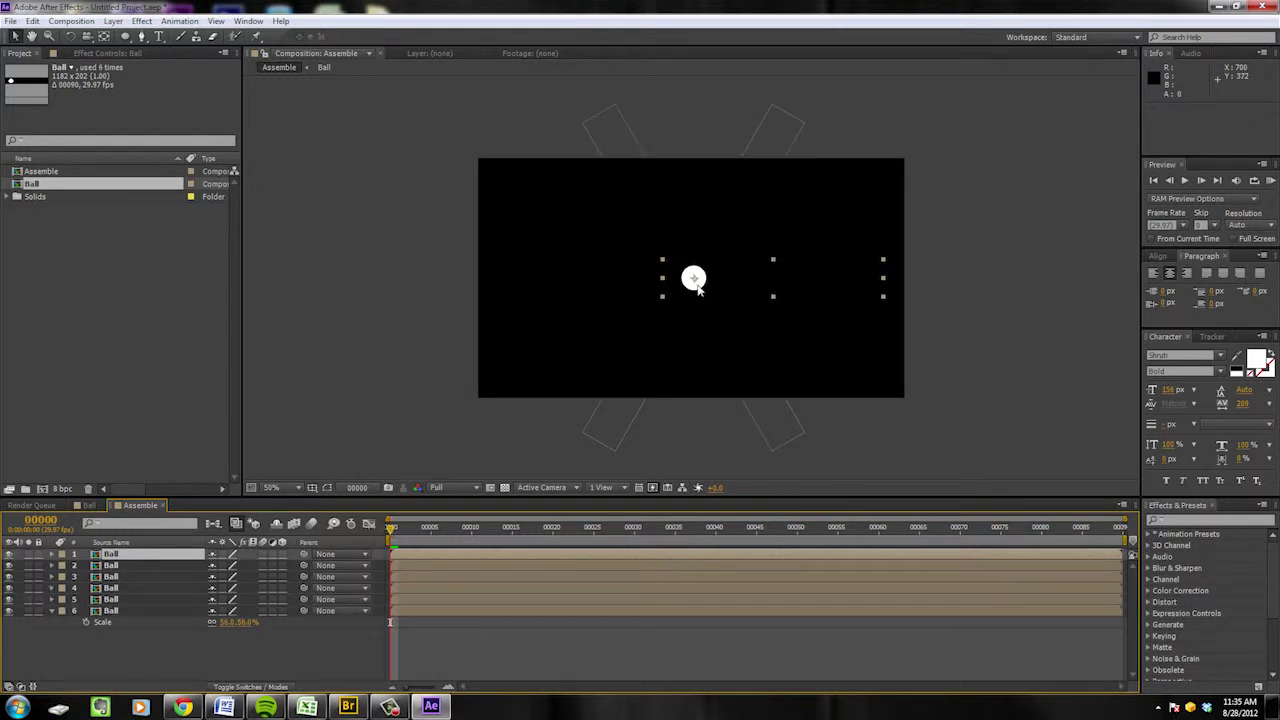
pyautogui.moveTo(418, 530); pyautogui.dragTo(893, 527)
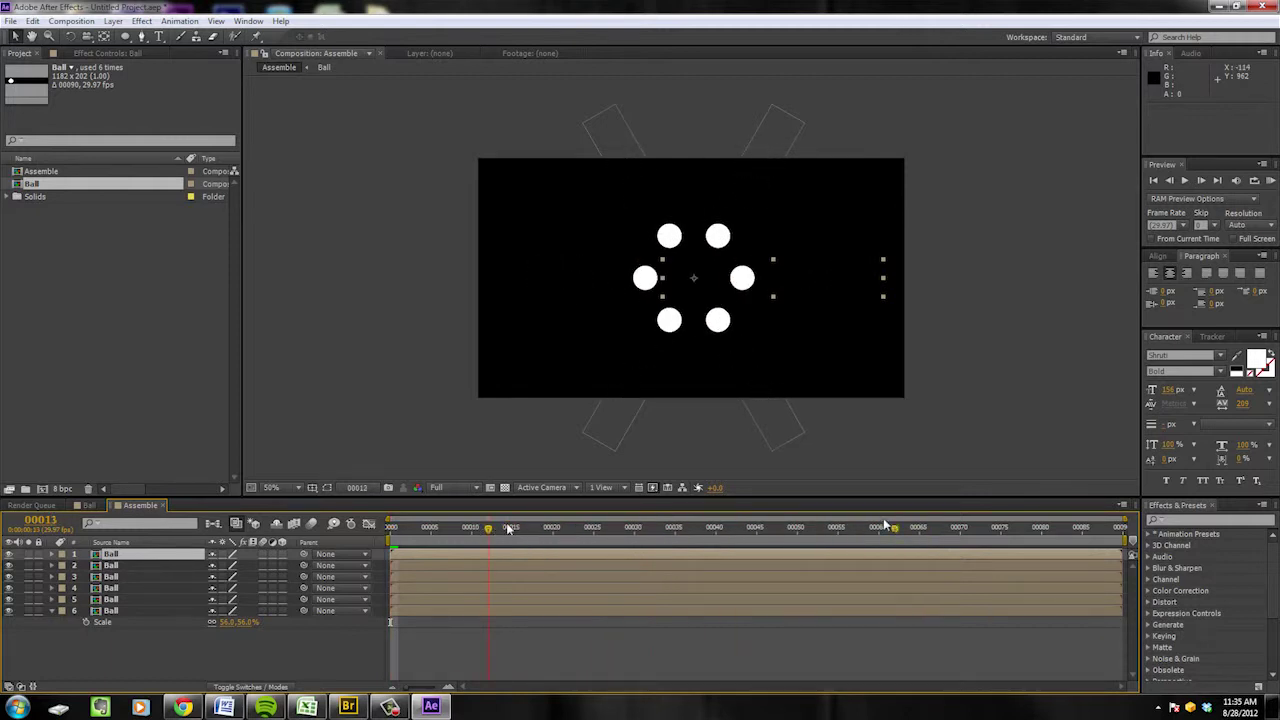
pyautogui.moveTo(508, 529); pyautogui.dragTo(877, 528)
# Scale all six Ball layers to 67% and preview the animation from the first frame.
pyautogui.keyDown('shift'); pyautogui.click(115, 612); pyautogui.keyUp('shift')
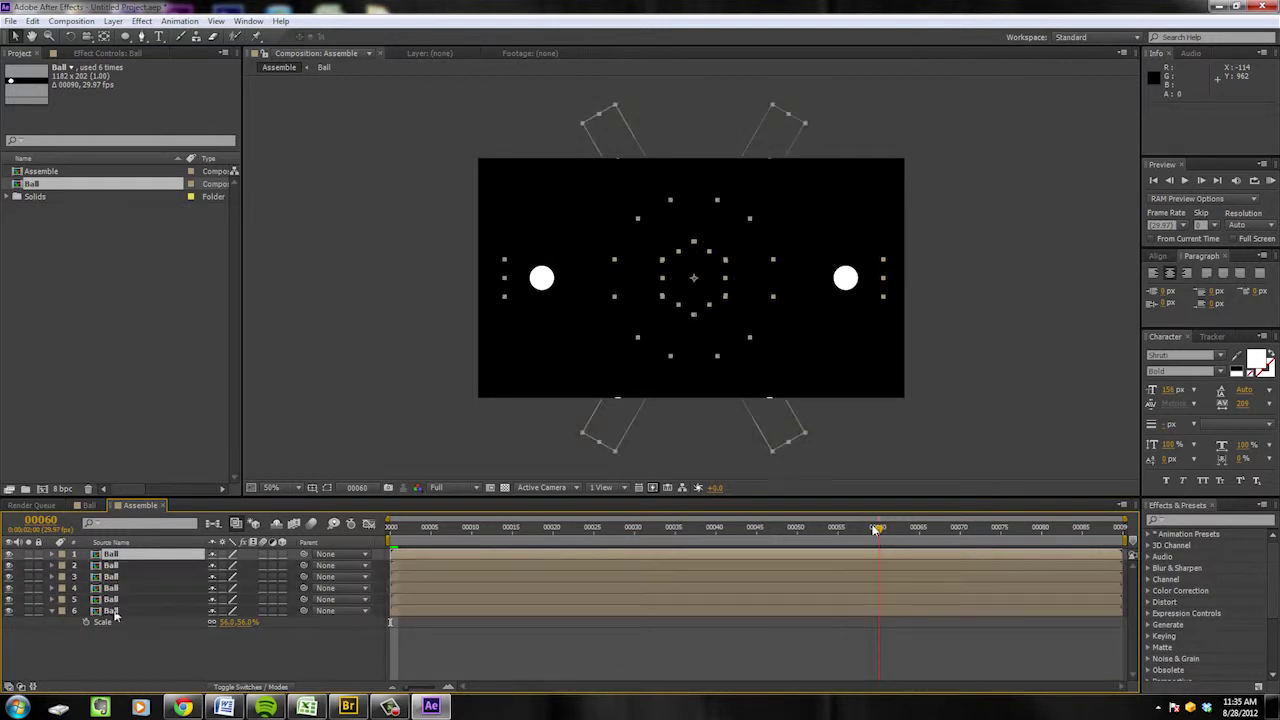
pyautogui.press('s')
pyautogui.press('s')
pyautogui.moveTo(246, 612); pyautogui.dragTo(257, 612)
pyautogui.hotkey('ctrl', 'z')
pyautogui.moveTo(520, 529); pyautogui.dragTo(142, 536)
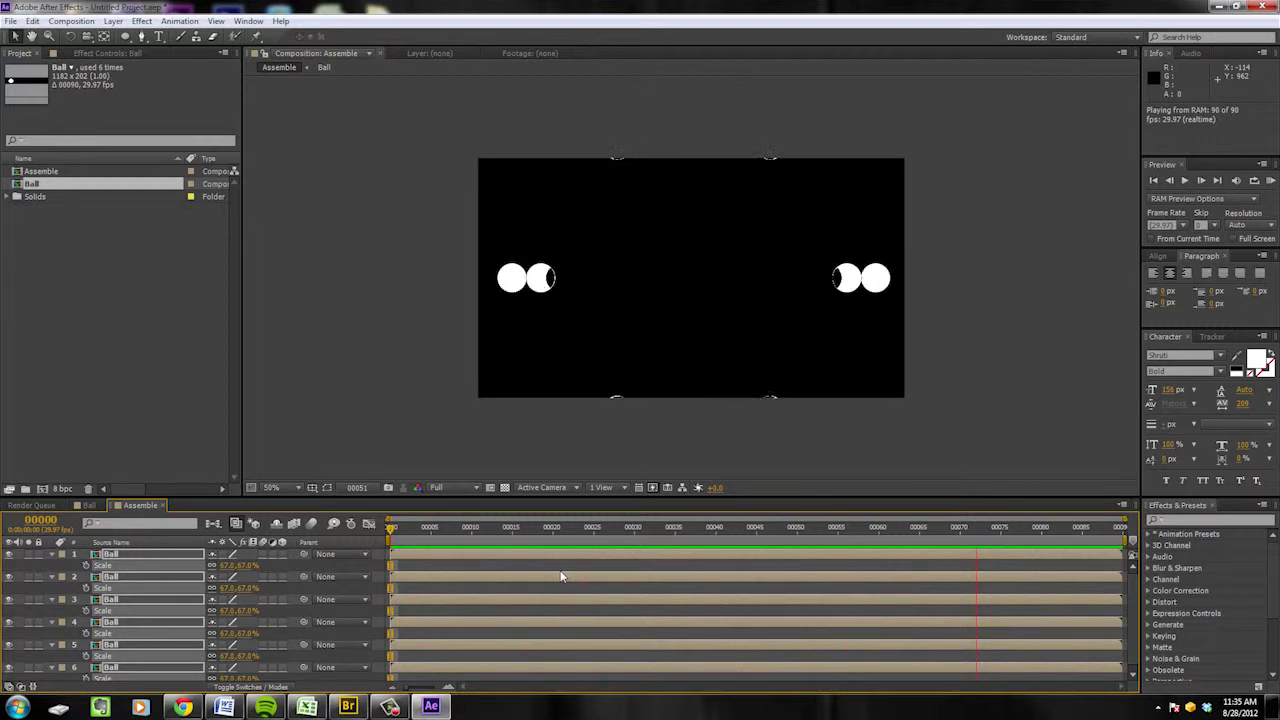
pyautogui.press('space')
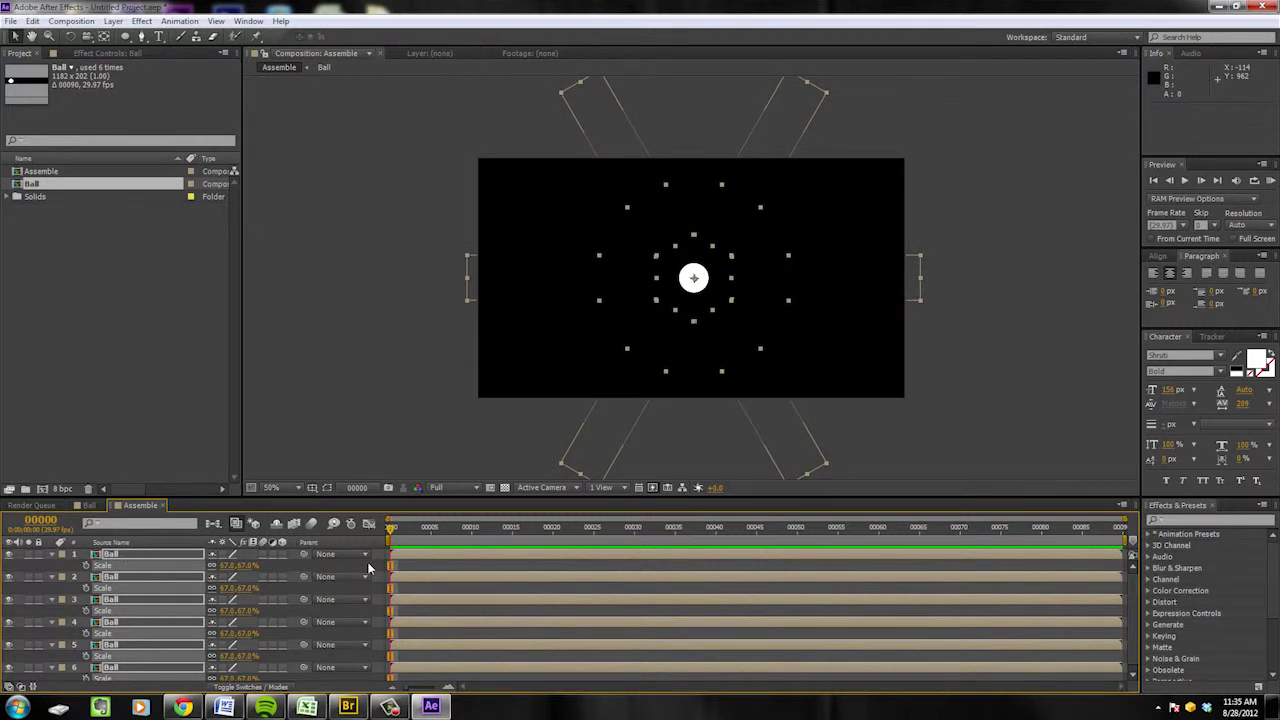
# Collapse the Scale properties of all the Ball layers and deselect the layers.
pyautogui.click(125, 556)
pyautogui.press('r')
pyautogui.press('s')
pyautogui.press('r')
pyautogui.press('s')
pyautogui.press('s')
pyautogui.click(188, 649)
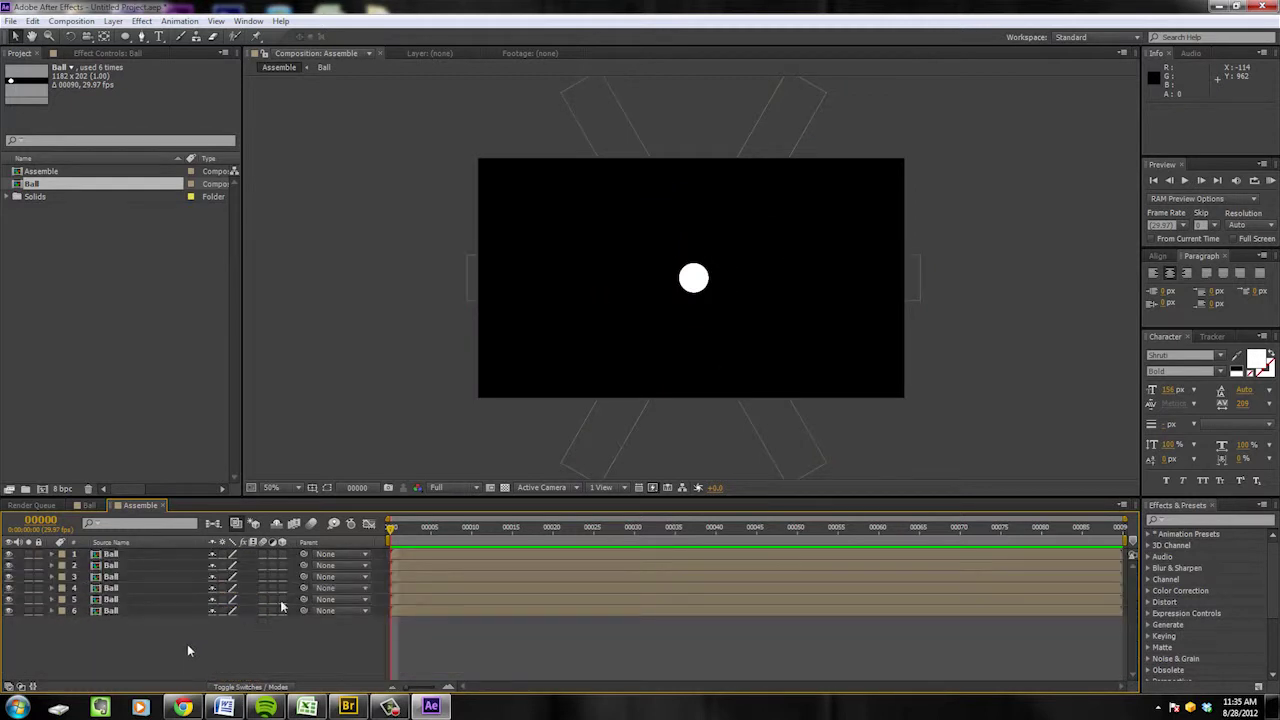
# Add a text layer reading Flower-Splosion near the center of the Assemble composition.
pyautogui.scroll(1, 672, 278)
pyautogui.scroll(-1, 672, 278)
pyautogui.scroll(1, 700, 230)
pyautogui.press('t')
pyautogui.press('t')
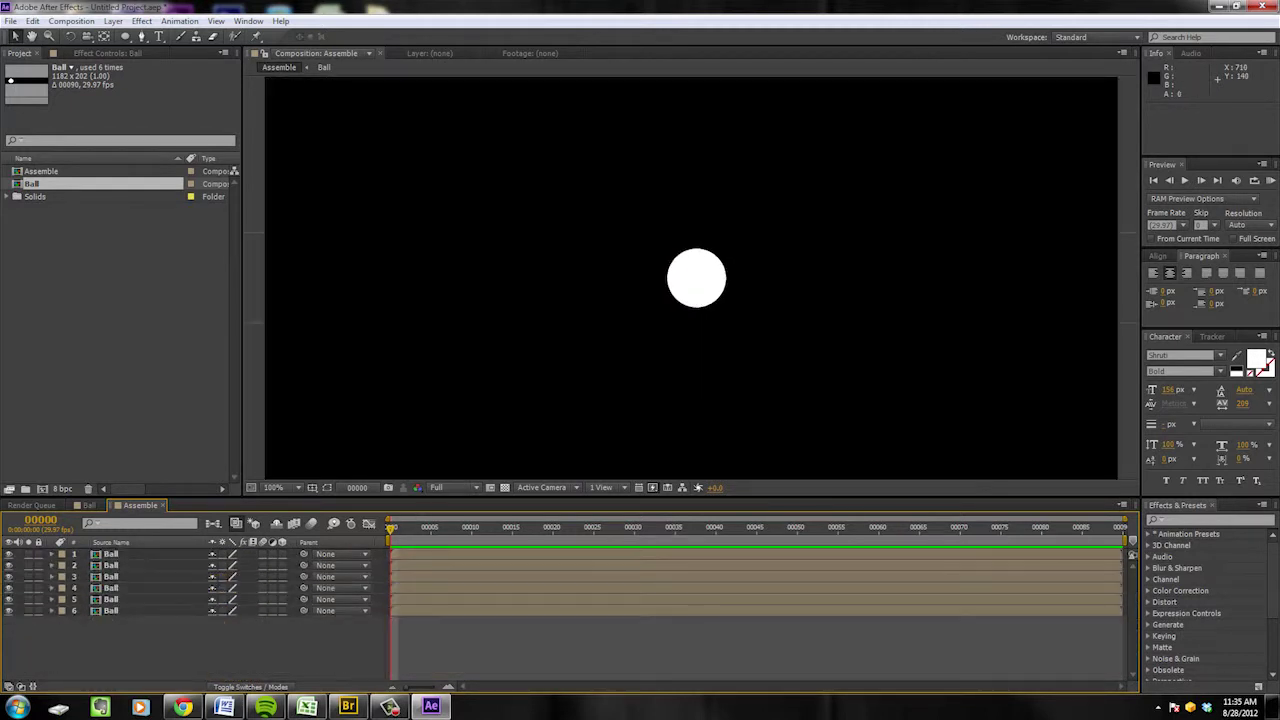
pyautogui.hotkey('ctrl', 't')
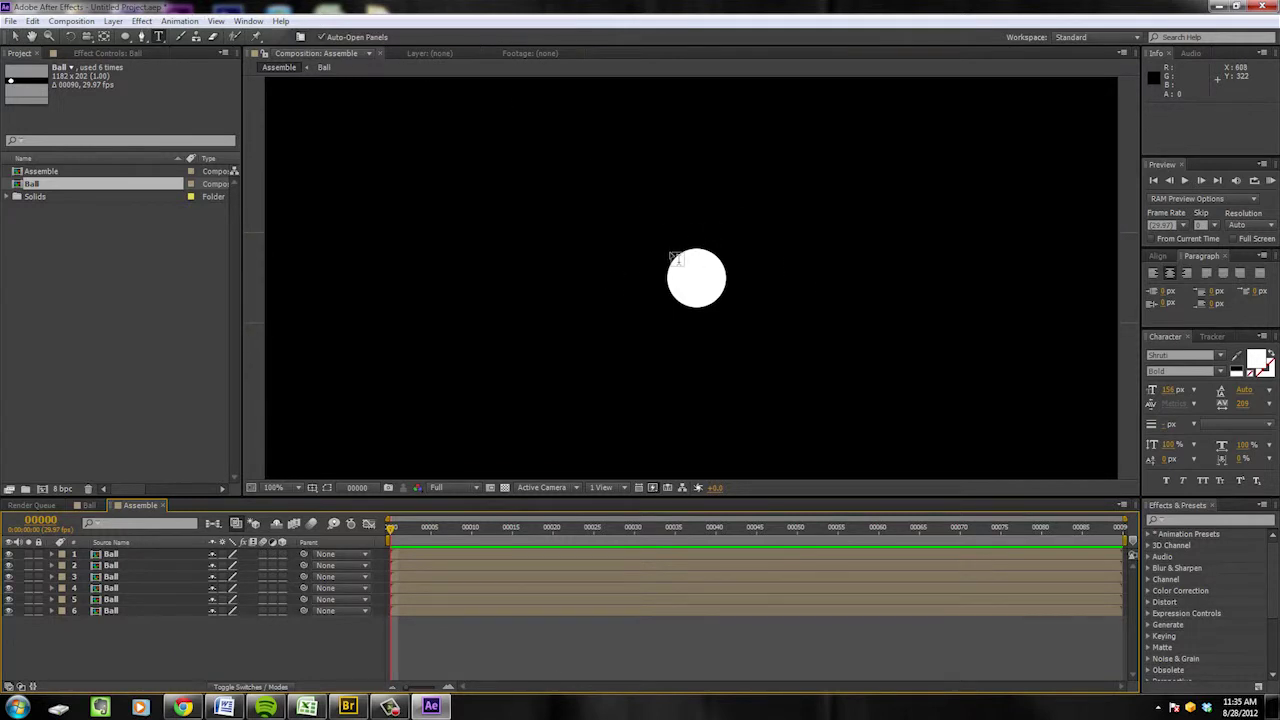
pyautogui.click(718, 270)
pyautogui.write('FlowerS')
pyautogui.press('BackSpace')
pyautogui.write('-')
pyautogui.press('BackSpace')
pyautogui.write('-Splosion')
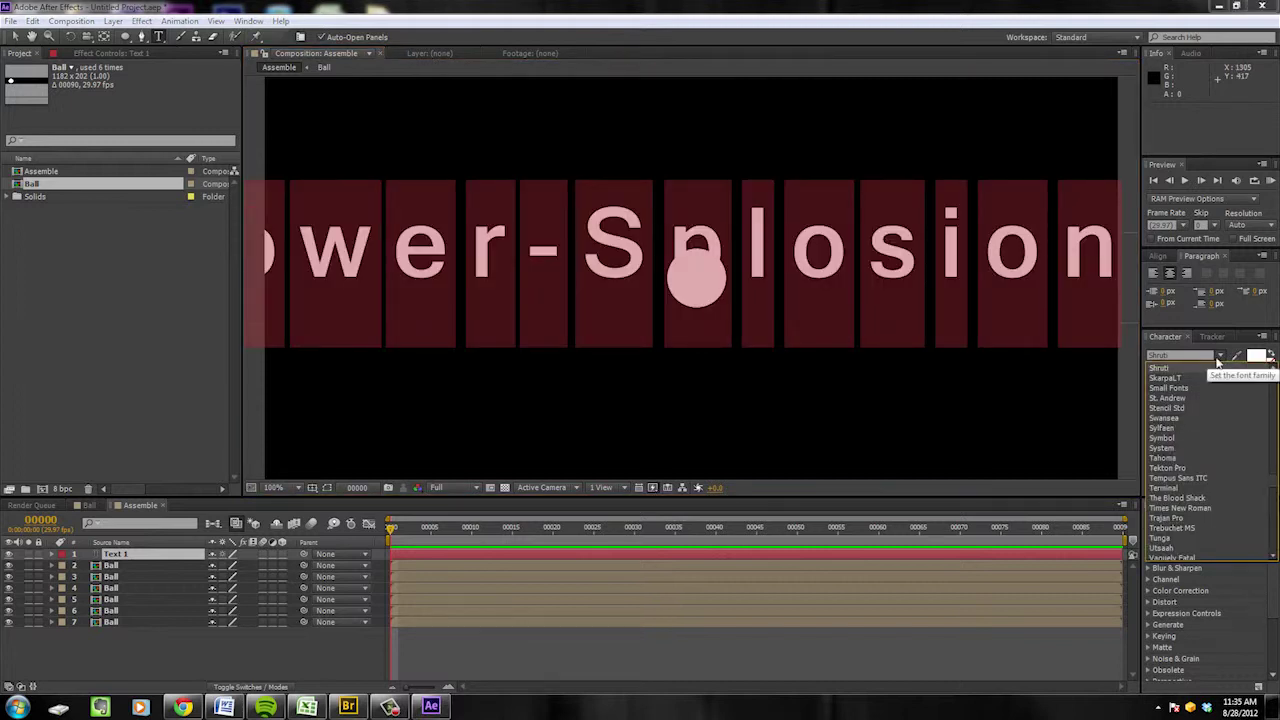
# Set the Flower-Splosion text's font to Vrinda in the Regular style.
pyautogui.click(1163, 458)
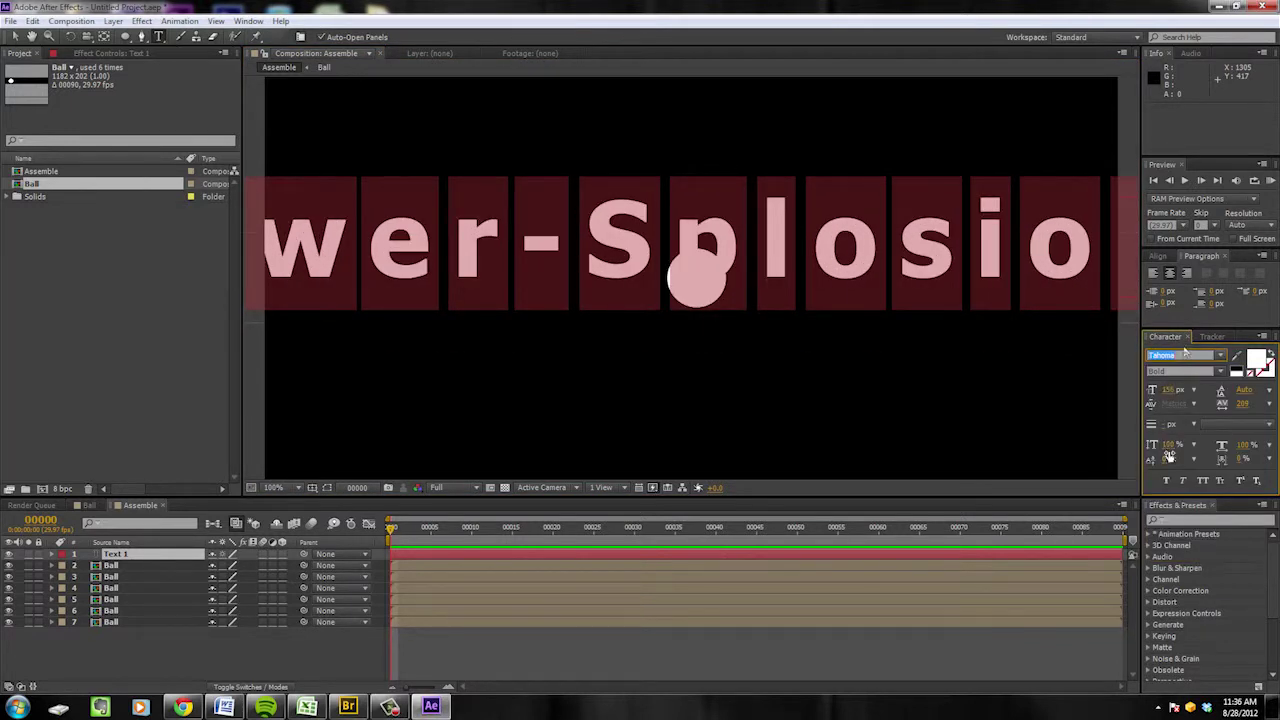
pyautogui.click(1220, 357)
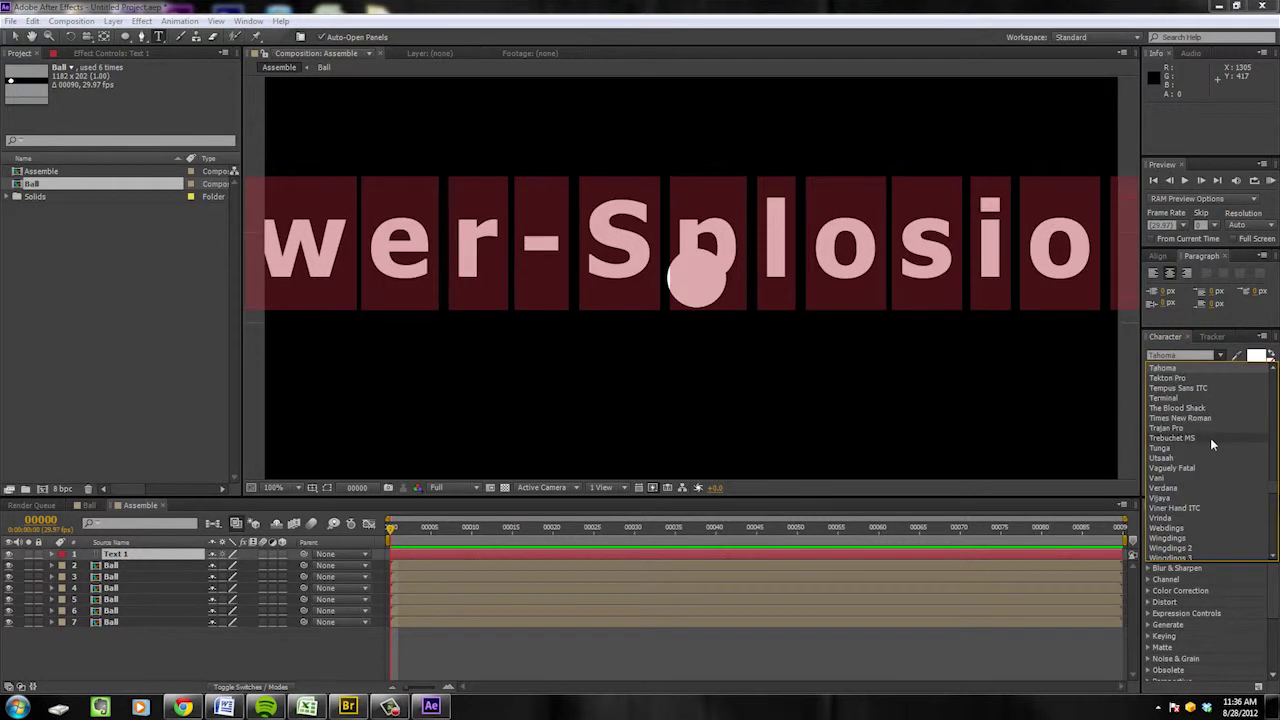
pyautogui.click(1200, 518)
pyautogui.click(1220, 372)
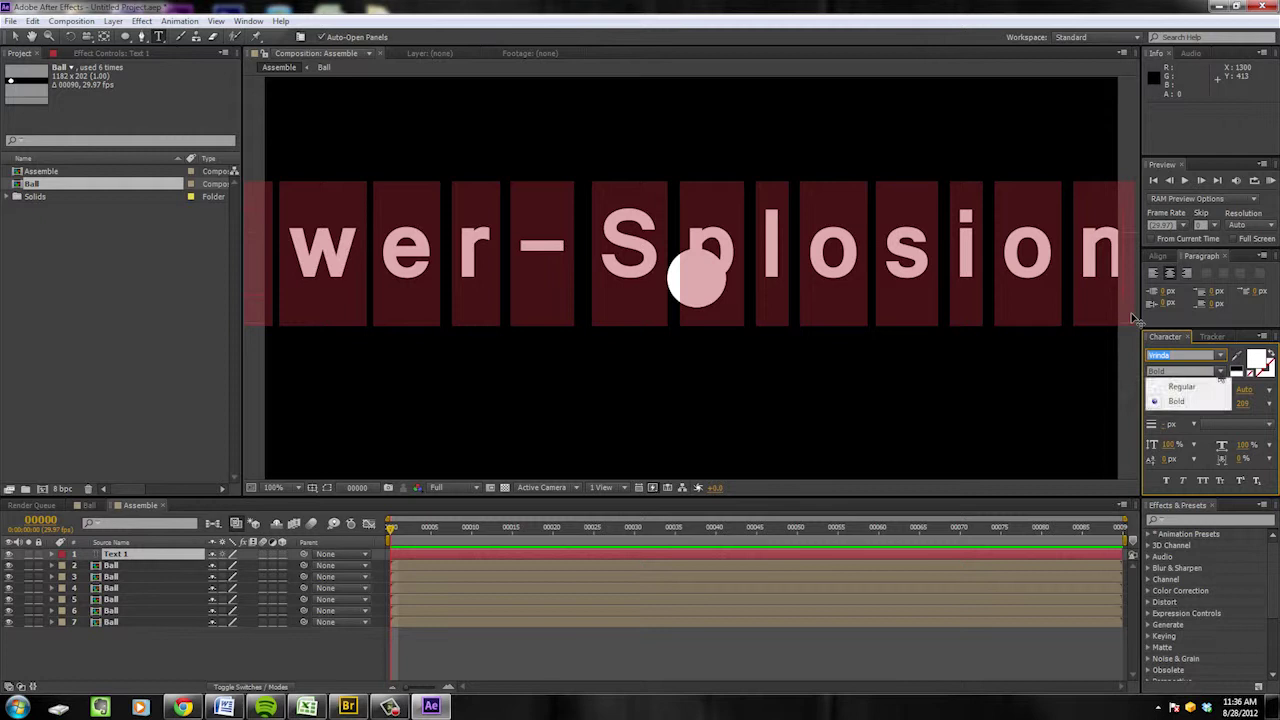
pyautogui.click(1182, 387)
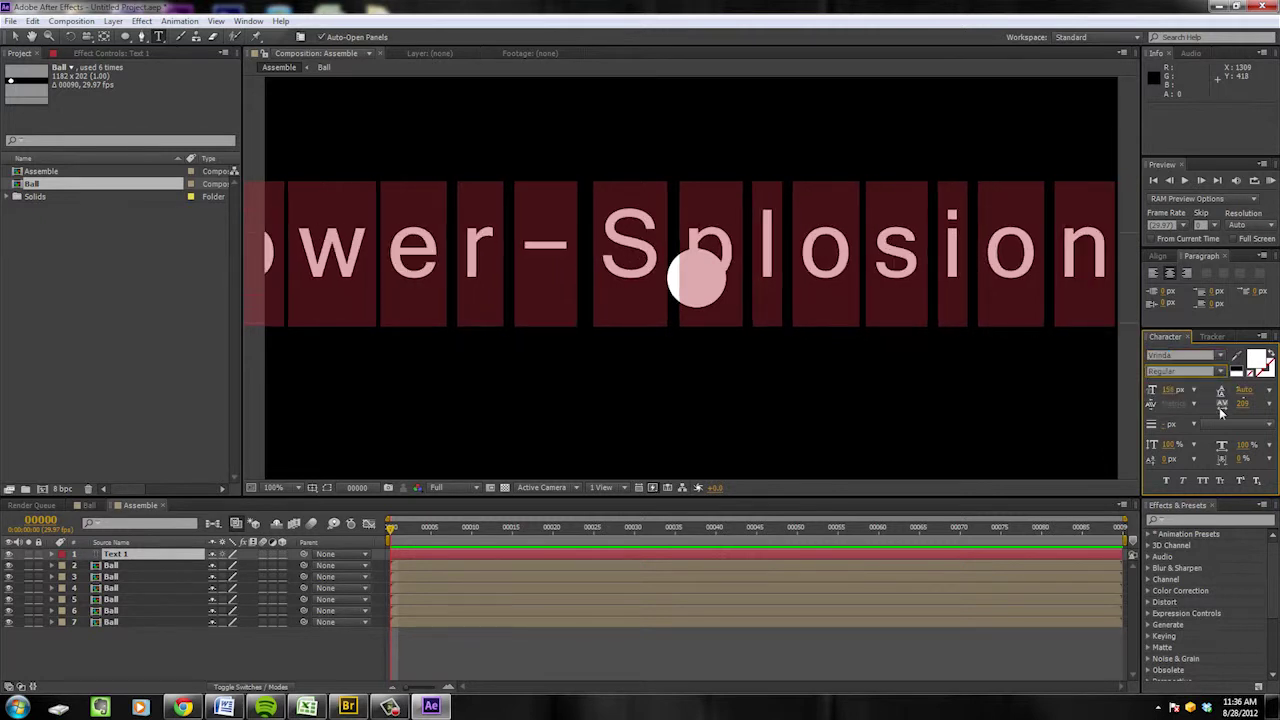
# Shrink the Flower-Splosion text to fit well inside the frame and tighten its tracking to 3.
pyautogui.scroll(-1, 946, 361)
pyautogui.scroll(1, 946, 361)
pyautogui.scroll(-1, 1130, 323)
pyautogui.click(1169, 390)
pyautogui.press('Return')
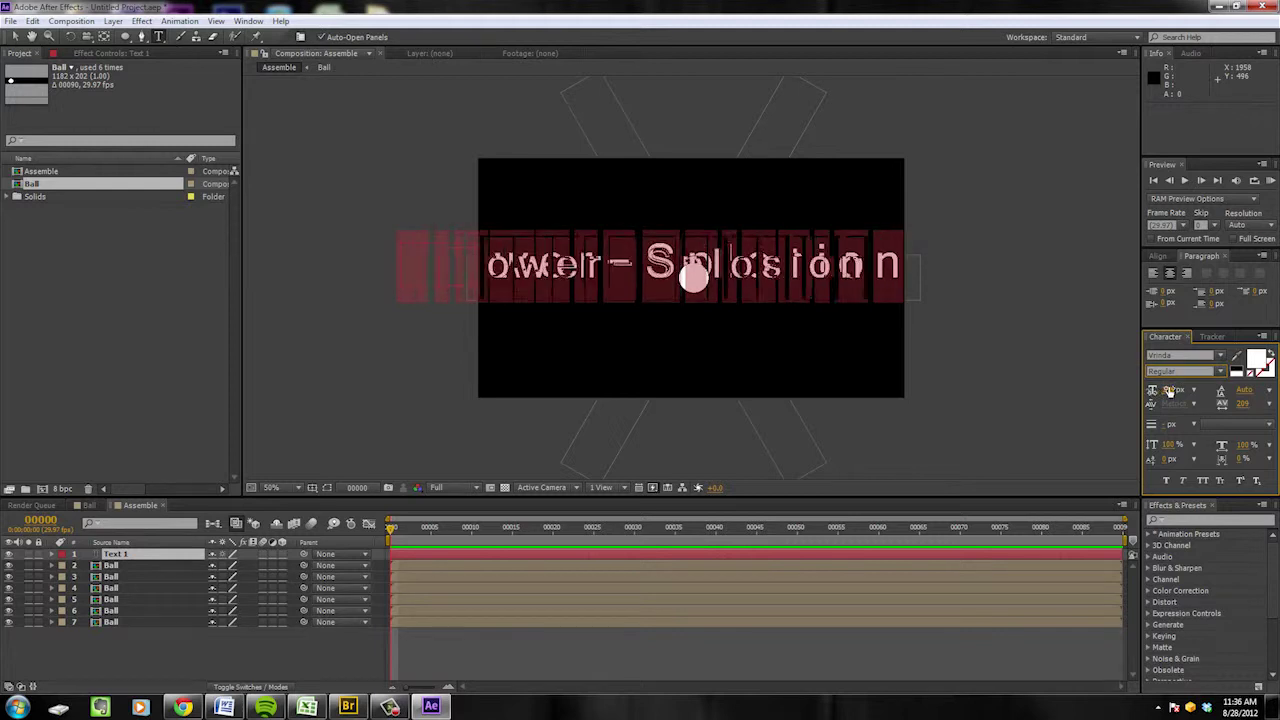
pyautogui.moveTo(1170, 390); pyautogui.dragTo(1109, 393)
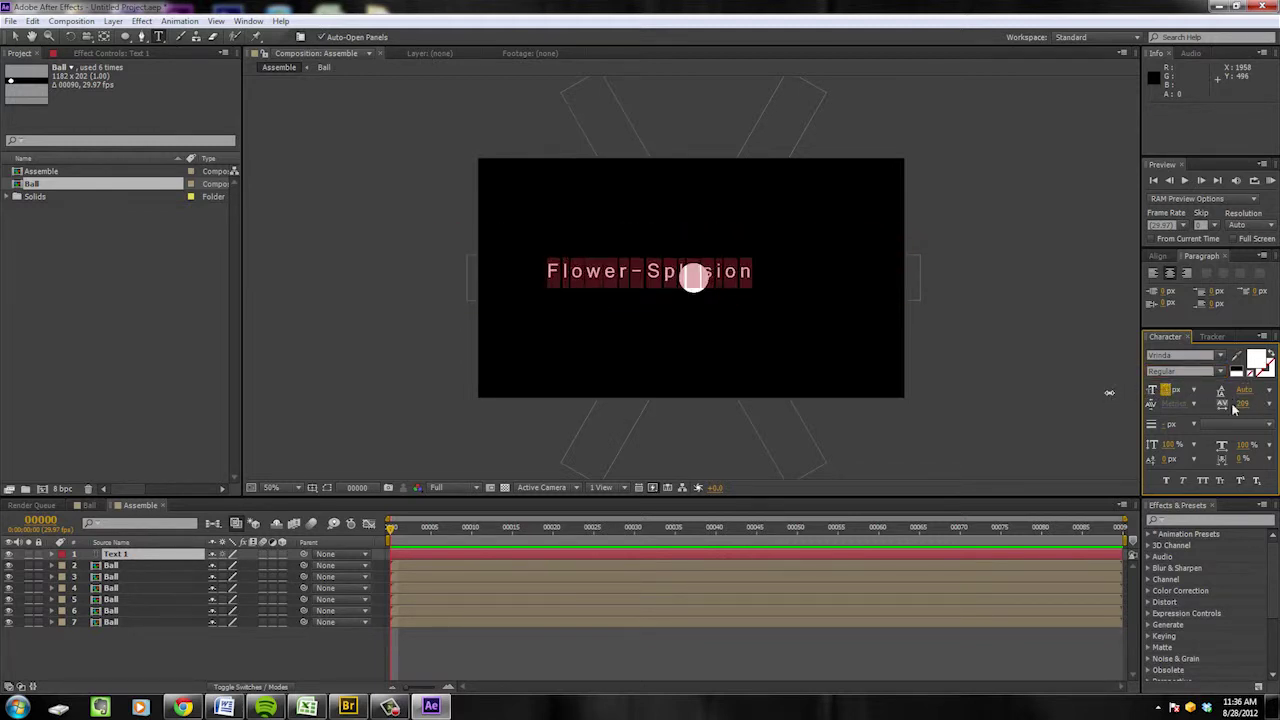
pyautogui.moveTo(1248, 408); pyautogui.dragTo(1097, 419)
pyautogui.click(15, 36)
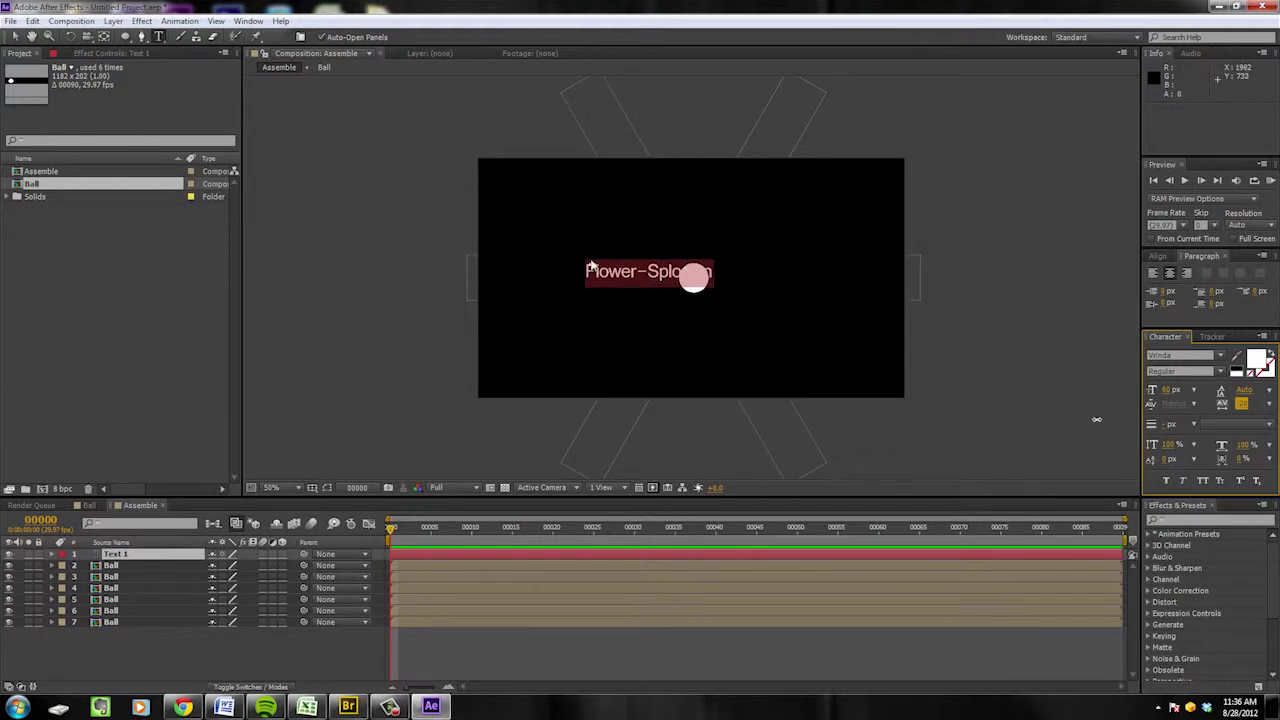
# Center the Flower-Splosion text over the stacked balls and keep its layer selected.
pyautogui.press('.')
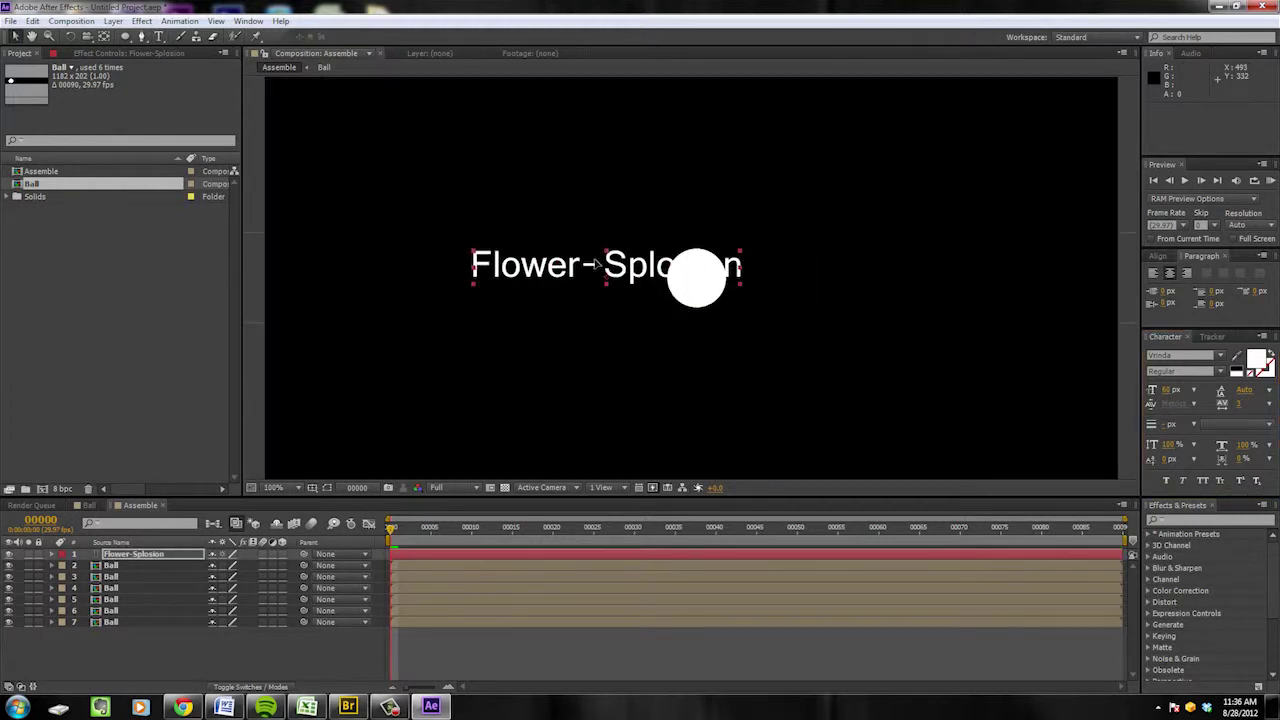
pyautogui.moveTo(595, 264); pyautogui.dragTo(685, 275)
pyautogui.click(167, 553)
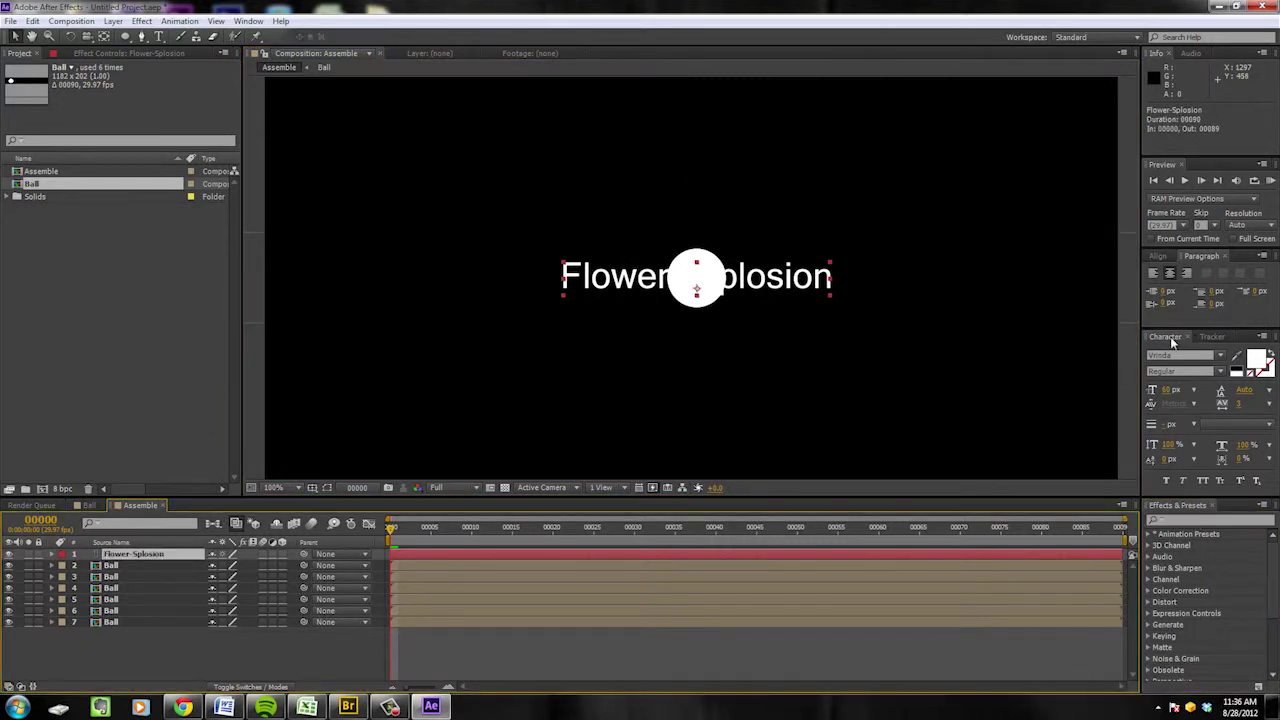
# Draw a rectangular mask on the Flower-Splosion layer covering its left half up to the ball's center.
pyautogui.click(1198, 520)
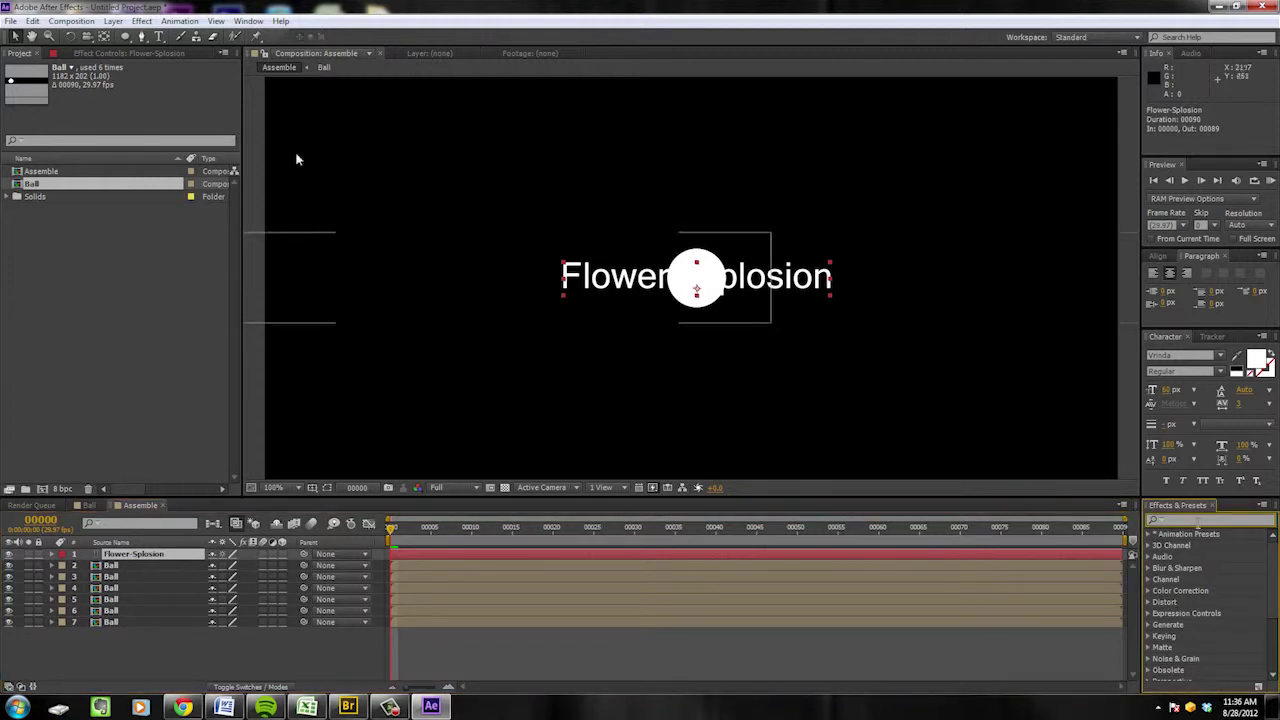
pyautogui.click(126, 37)
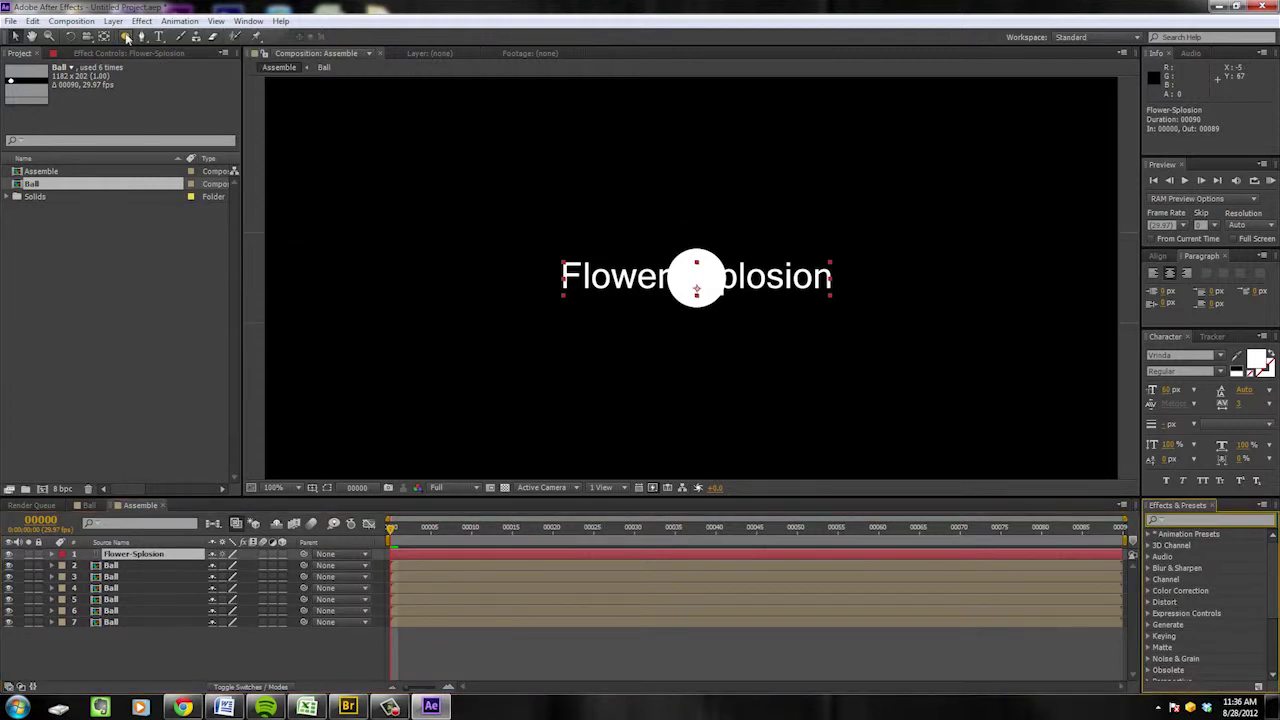
pyautogui.moveTo(520, 149); pyautogui.dragTo(699, 335)
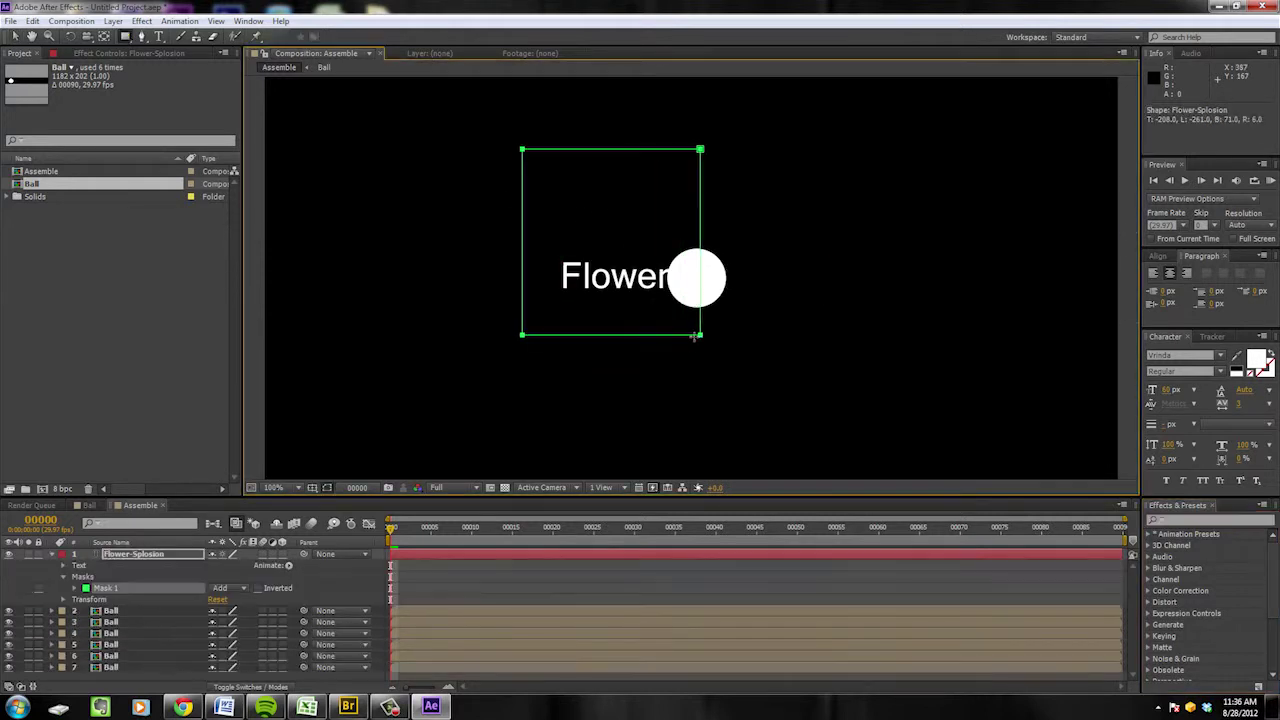
# Duplicate Mask 1 and move the copy over the right half of the text so the masks meet at center.
pyautogui.click(111, 590)
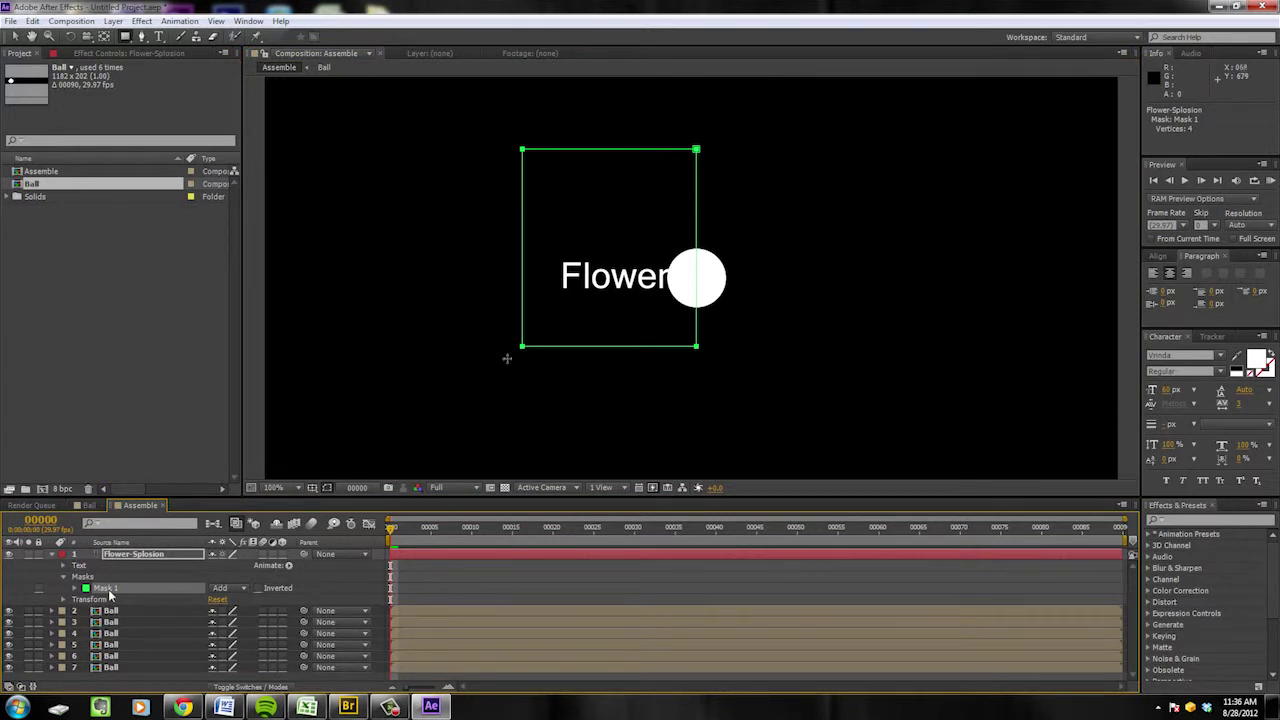
pyautogui.hotkey('ctrl', 'd')
pyautogui.moveTo(541, 346); pyautogui.dragTo(712, 348)
pyautogui.moveTo(522, 346); pyautogui.dragTo(697, 347)
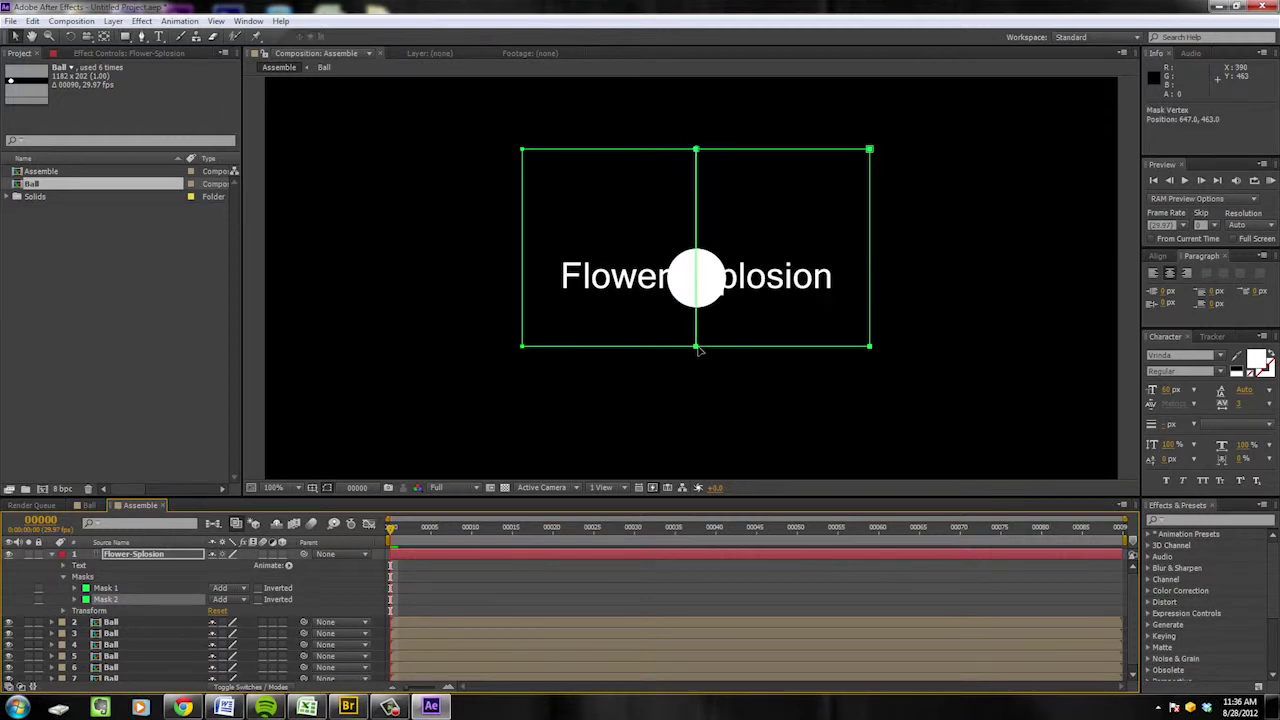
# Set the mode of both Mask 1 and Mask 2 to Subtract.
pyautogui.click(238, 598)
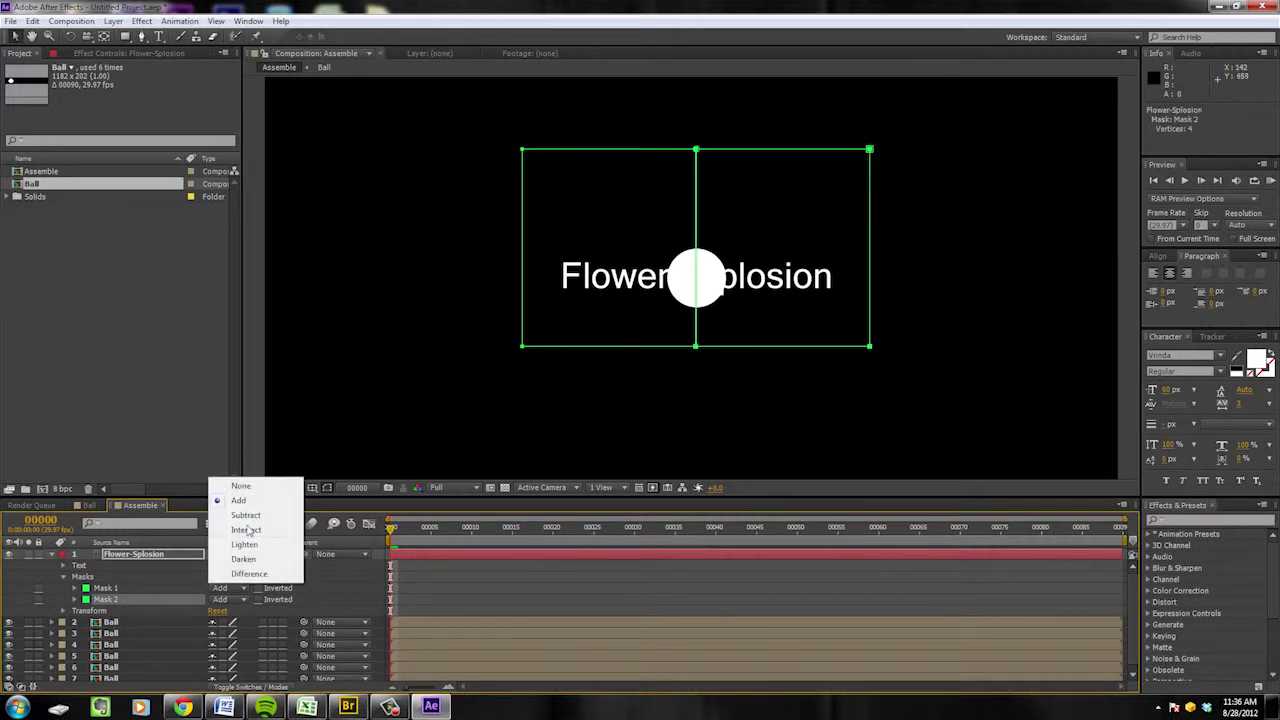
pyautogui.click(238, 592)
pyautogui.click(222, 588)
pyautogui.click(246, 514)
pyautogui.click(222, 598)
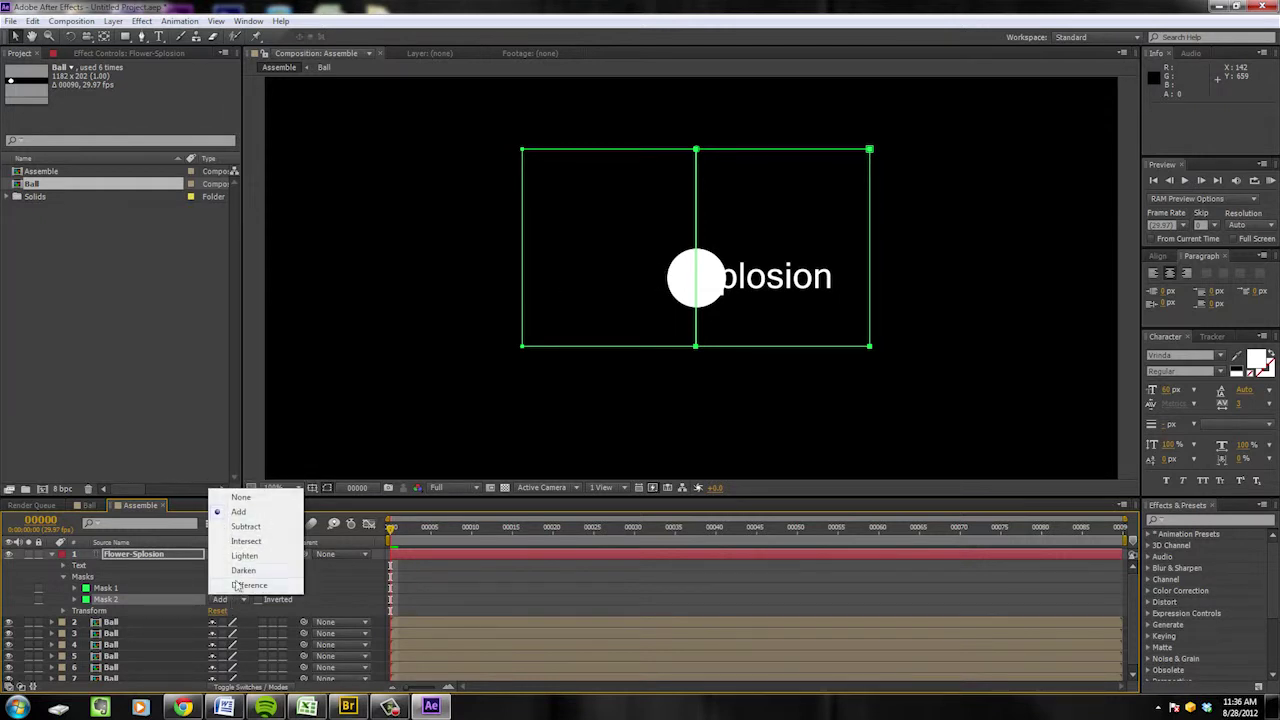
pyautogui.click(258, 514)
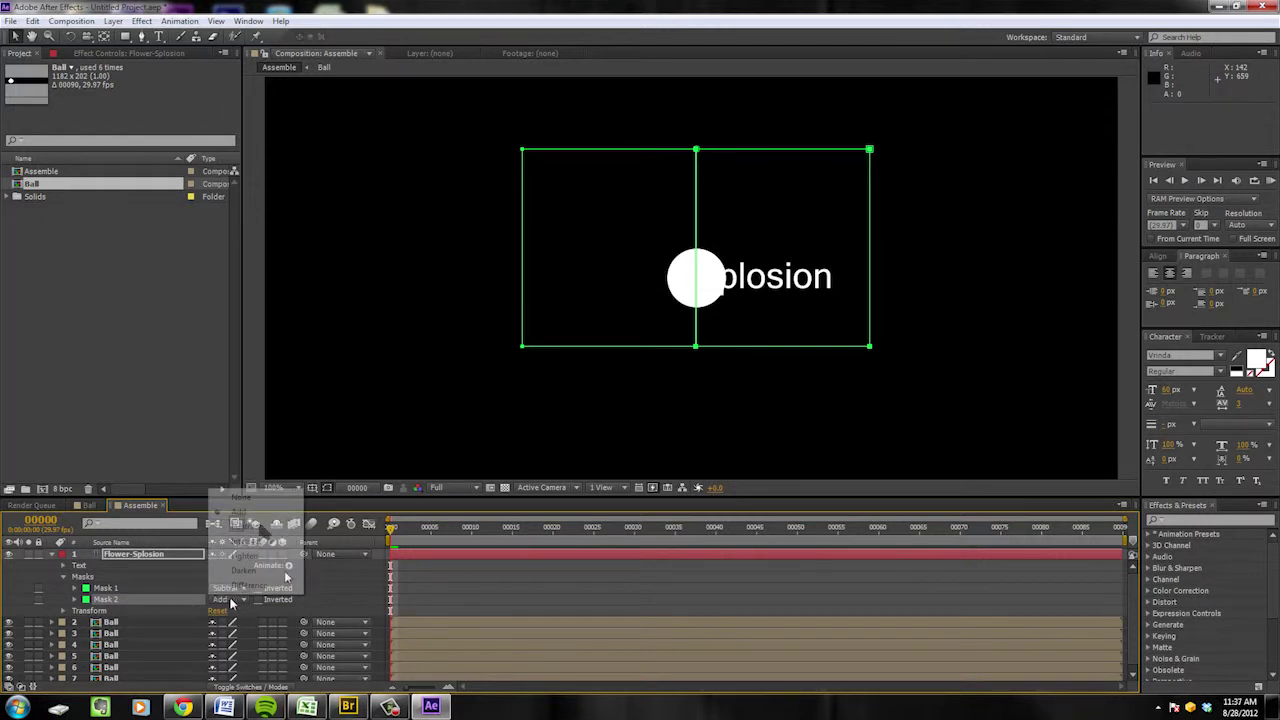
# Add Mask Path keyframes for both masks at frame 0 and preview the ball motion.
pyautogui.keyDown('shift'); pyautogui.click(112, 588); pyautogui.keyUp('shift')
pyautogui.press('m')
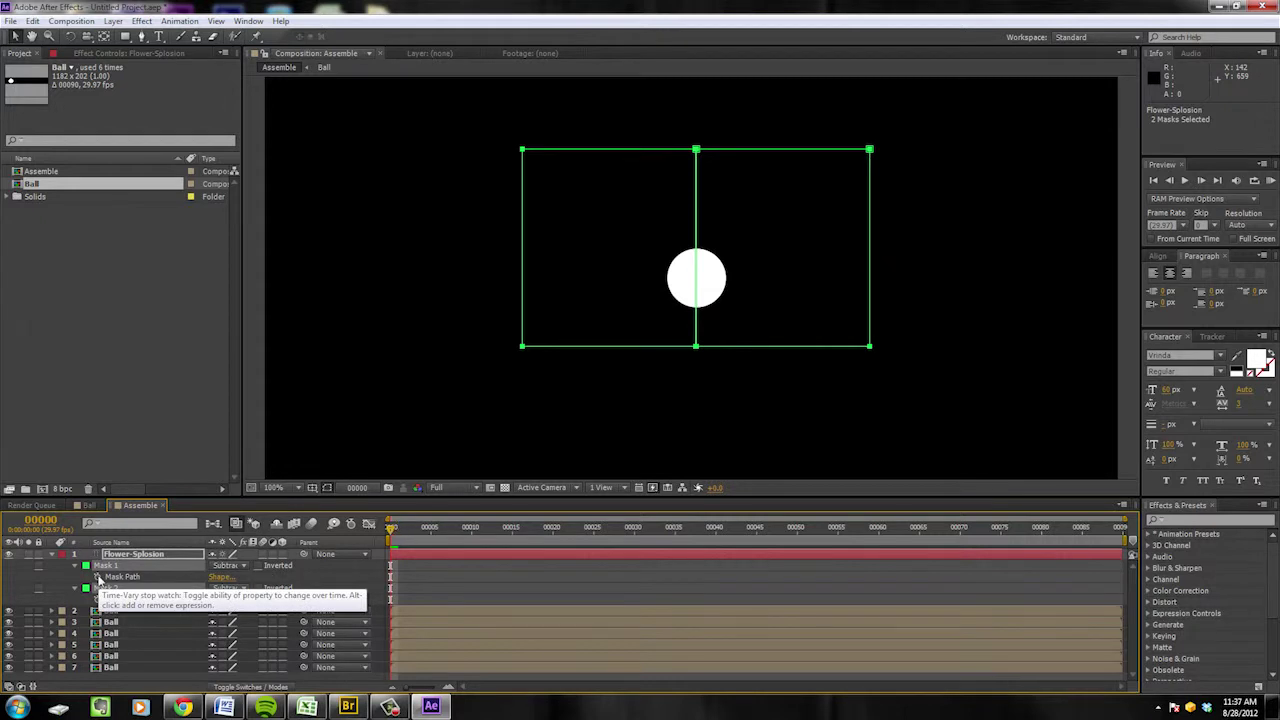
pyautogui.hotkey('alt', 'shift', 'm')
pyautogui.press('KP_0')
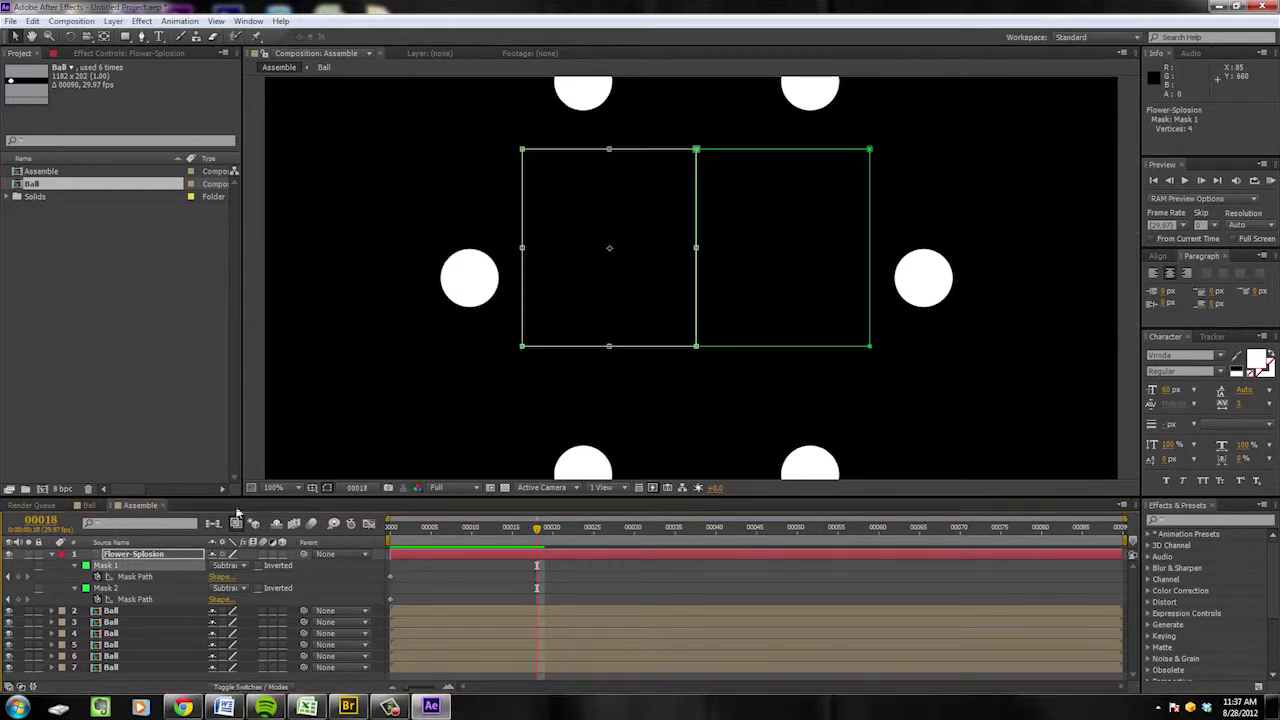
# At frame 18, move Mask 1 left and Mask 2 right to the outer balls, uncovering the full text.
pyautogui.hotkey('ctrl', 't')
pyautogui.moveTo(611, 311); pyautogui.dragTo(407, 303)
pyautogui.click(129, 592)
pyautogui.moveTo(763, 290); pyautogui.dragTo(985, 287)
# Apply Easy Ease to all four Mask Path keyframes and lengthen the ending ease in the speed graph.
pyautogui.moveTo(559, 602); pyautogui.dragTo(385, 567)
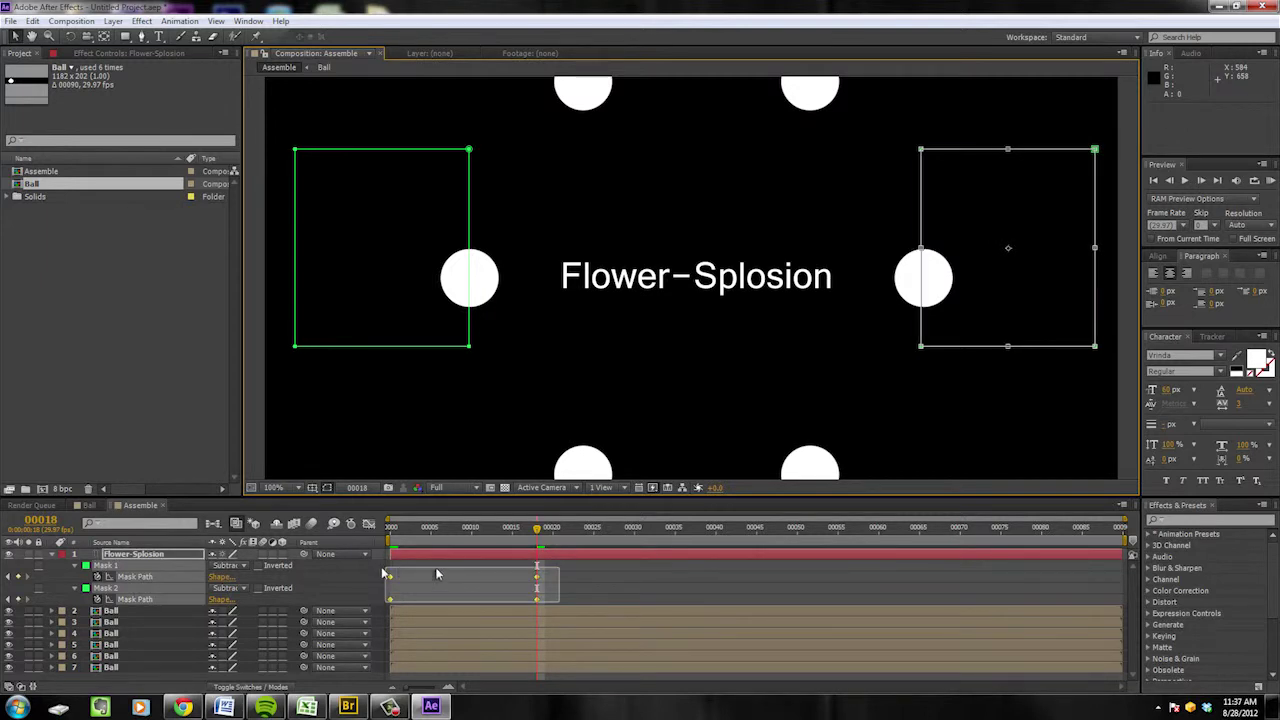
pyautogui.press('F9')
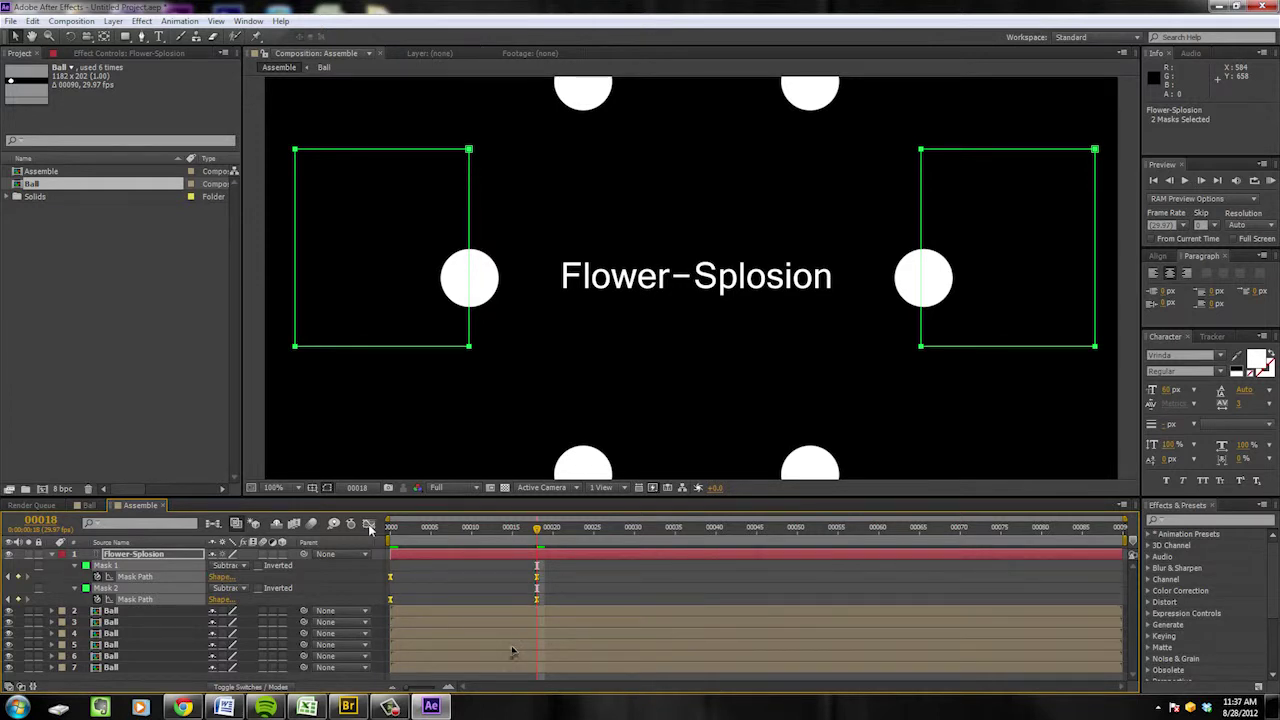
pyautogui.hotkey('shift', 'F3')
pyautogui.moveTo(511, 651); pyautogui.dragTo(458, 532)
pyautogui.moveTo(513, 651); pyautogui.dragTo(472, 650)
# Compare the mask reveal with the balls at frames 12 and 4, and rework the ending ease for a gentler speed curve.
pyautogui.click(488, 530)
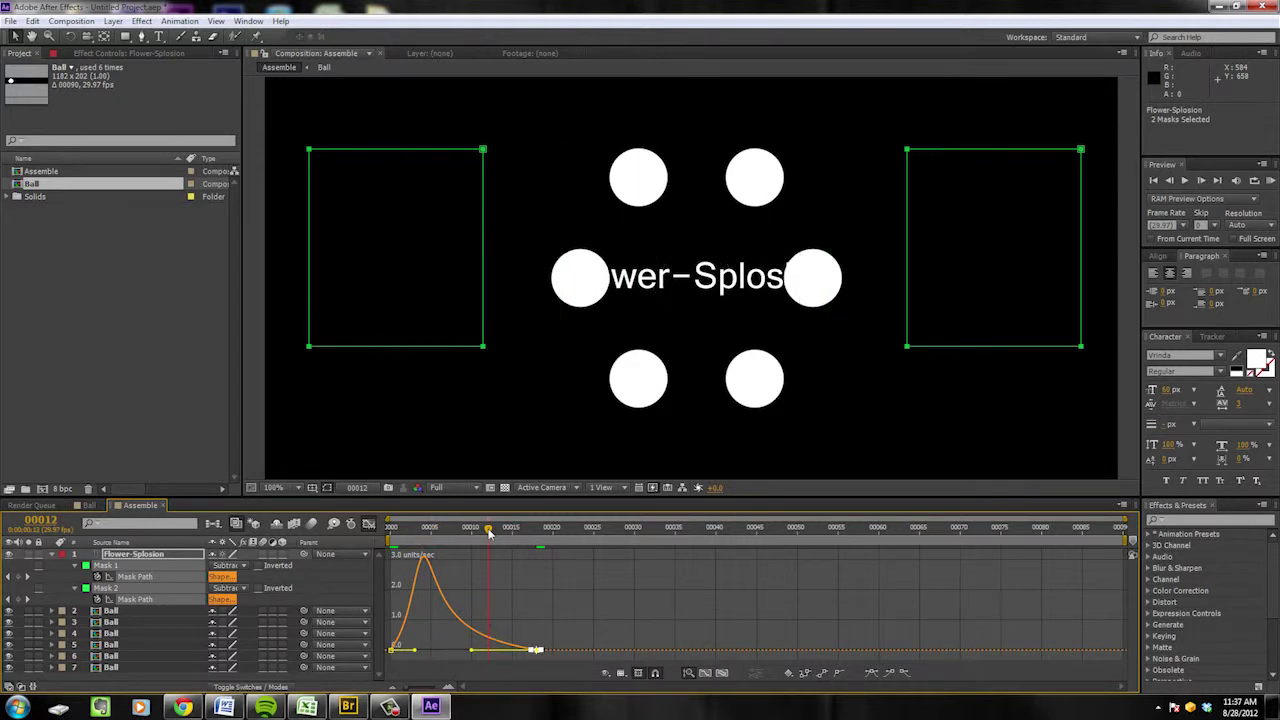
pyautogui.moveTo(489, 533); pyautogui.dragTo(423, 532)
pyautogui.moveTo(472, 650); pyautogui.dragTo(505, 632)
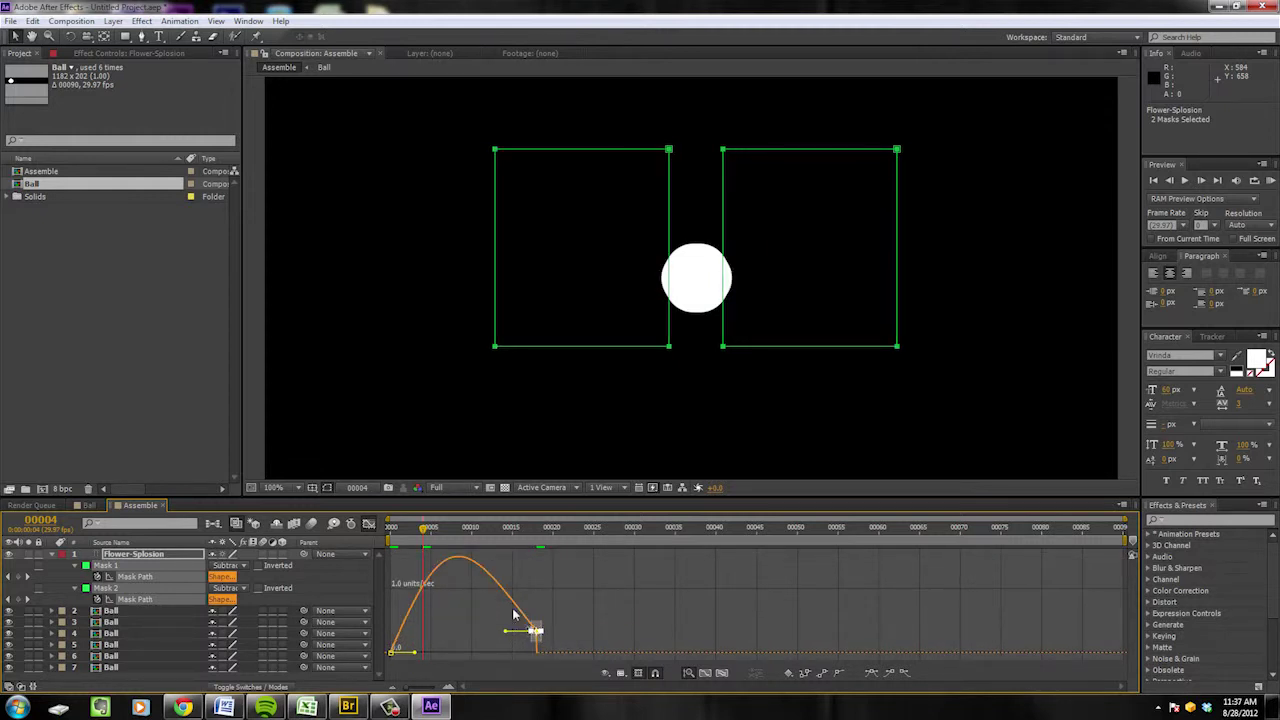
pyautogui.click(537, 637)
pyautogui.moveTo(537, 638); pyautogui.dragTo(537, 649)
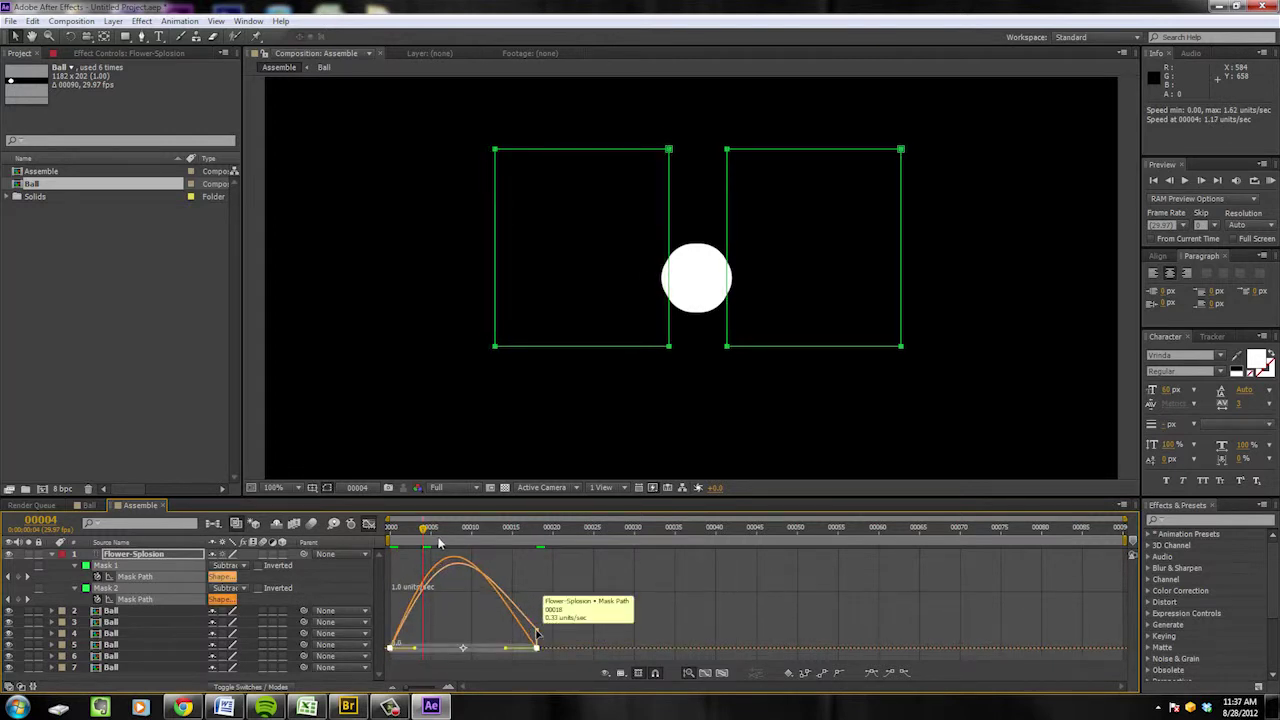
# Lengthen the starting ease of both masks' Mask Path animation in the speed graph, checking the reveal at frames 6 and 11.
pyautogui.moveTo(425, 532); pyautogui.dragTo(386, 540)
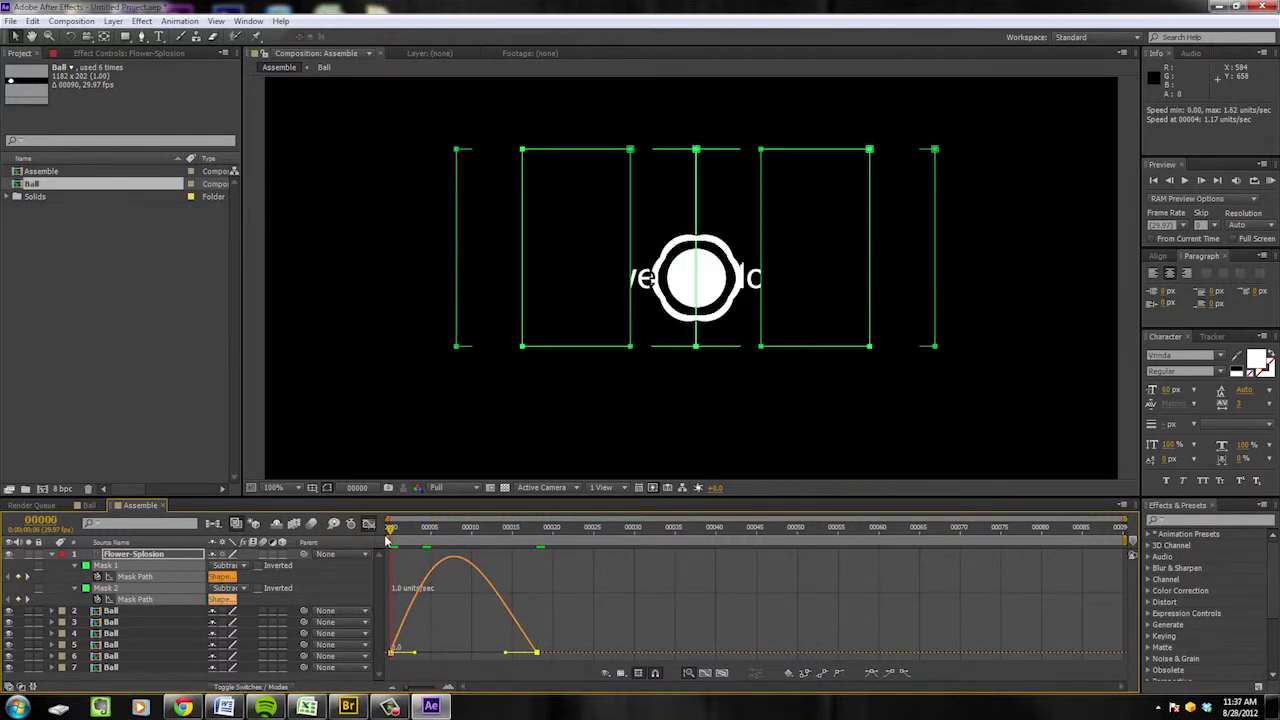
pyautogui.moveTo(418, 656); pyautogui.dragTo(437, 656)
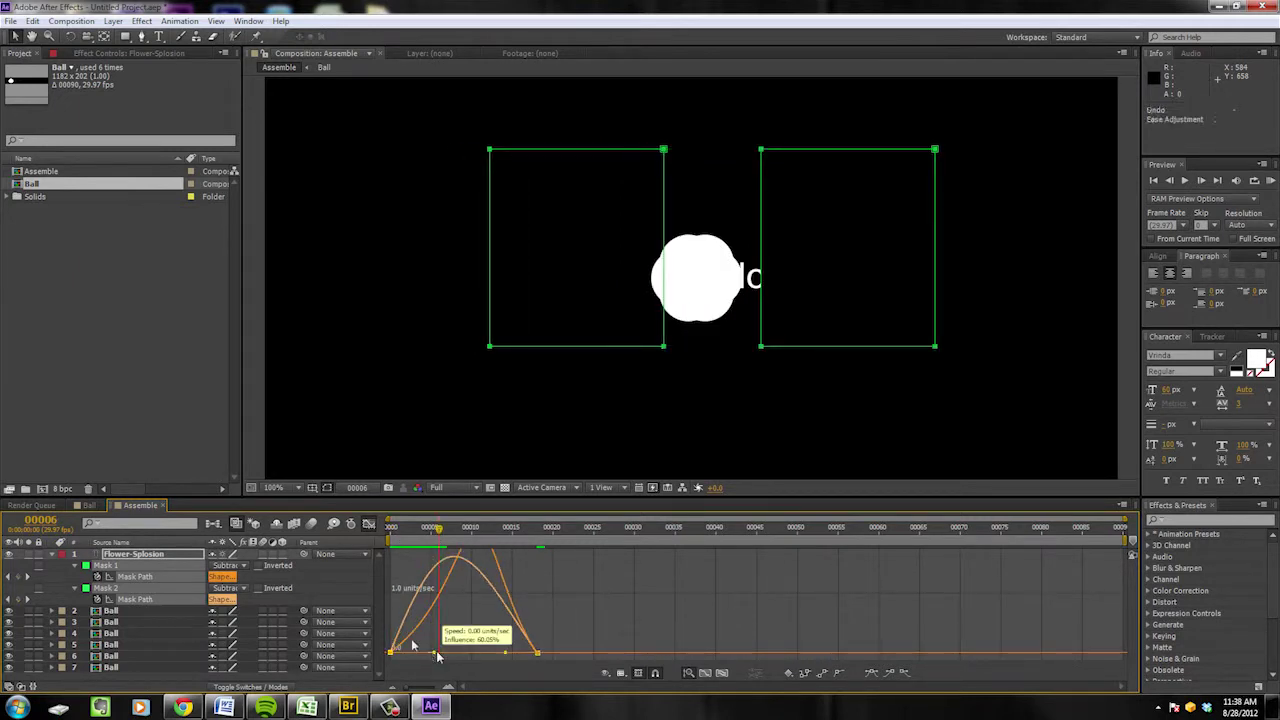
pyautogui.hotkey('ctrl', 'z')
pyautogui.moveTo(428, 634)
pyautogui.mouseDown()
pyautogui.moveTo(382, 662)
pyautogui.moveTo(437, 650)
pyautogui.mouseUp()
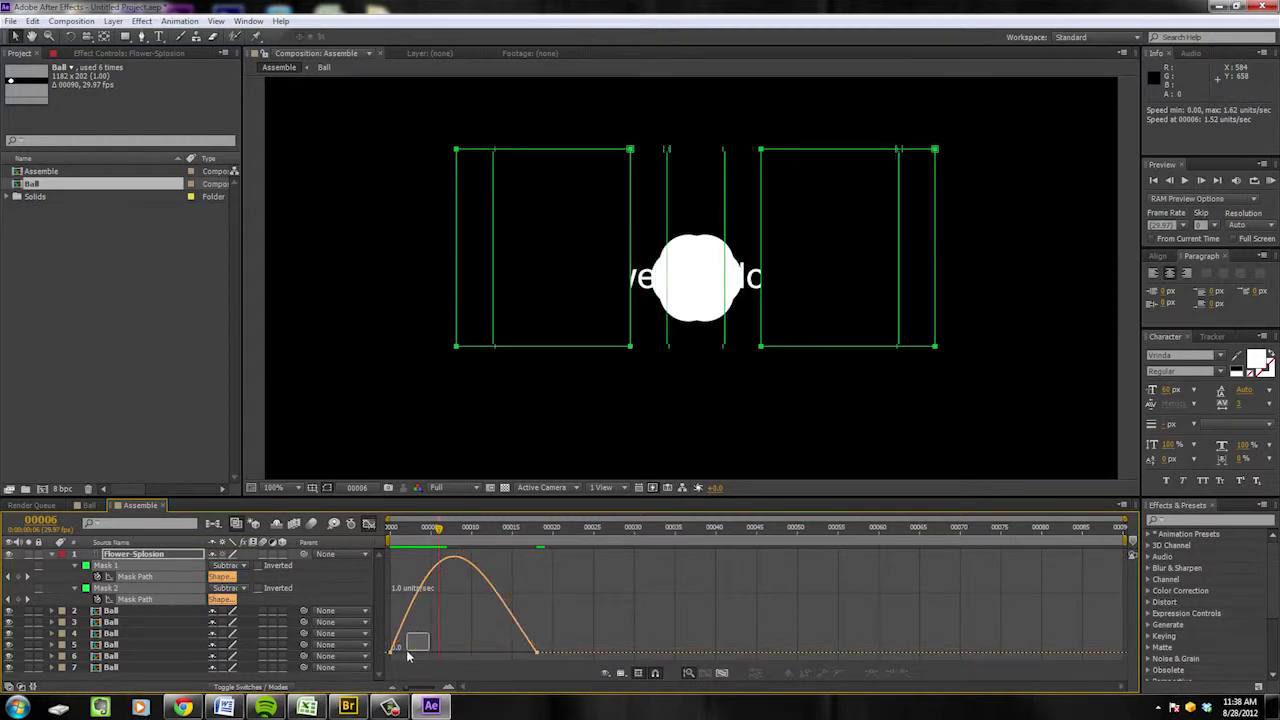
pyautogui.moveTo(442, 535); pyautogui.dragTo(479, 536)
pyautogui.moveTo(437, 650); pyautogui.dragTo(447, 650)
pyautogui.hotkey('ctrl', 'z')
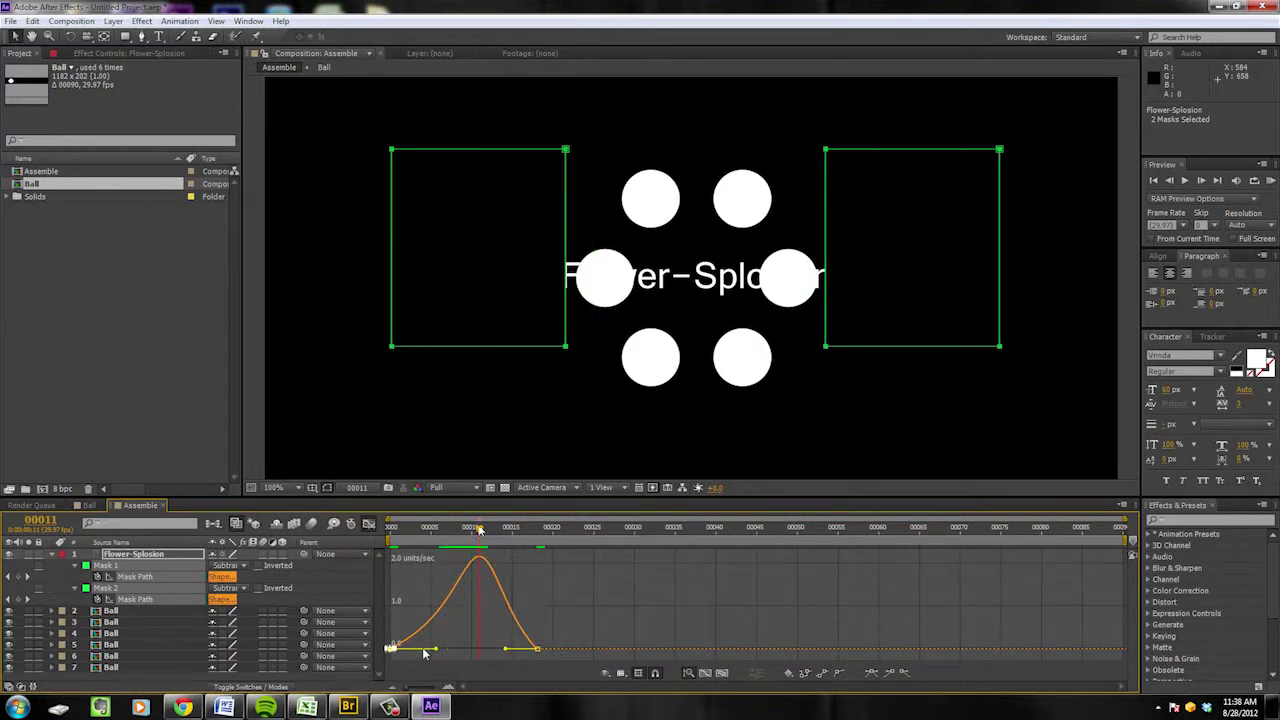
# Close the speed graph and preview the adjusted mask reveal from frame 0.
pyautogui.click(469, 530)
pyautogui.moveTo(469, 530); pyautogui.dragTo(364, 526)
pyautogui.click(369, 524)
pyautogui.press('space')
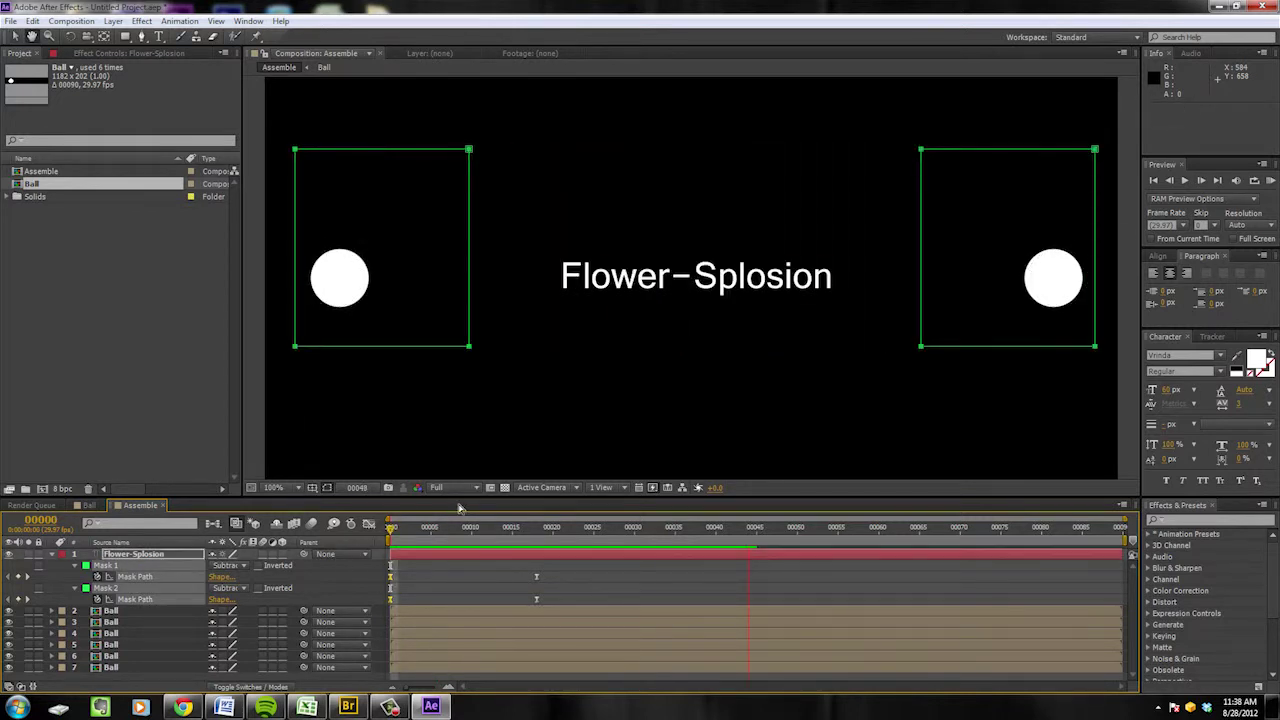
# Collapse the Flower-Splosion layer's mask properties and preview the whole composition.
pyautogui.click(452, 562)
pyautogui.press('u')
pyautogui.press('u')
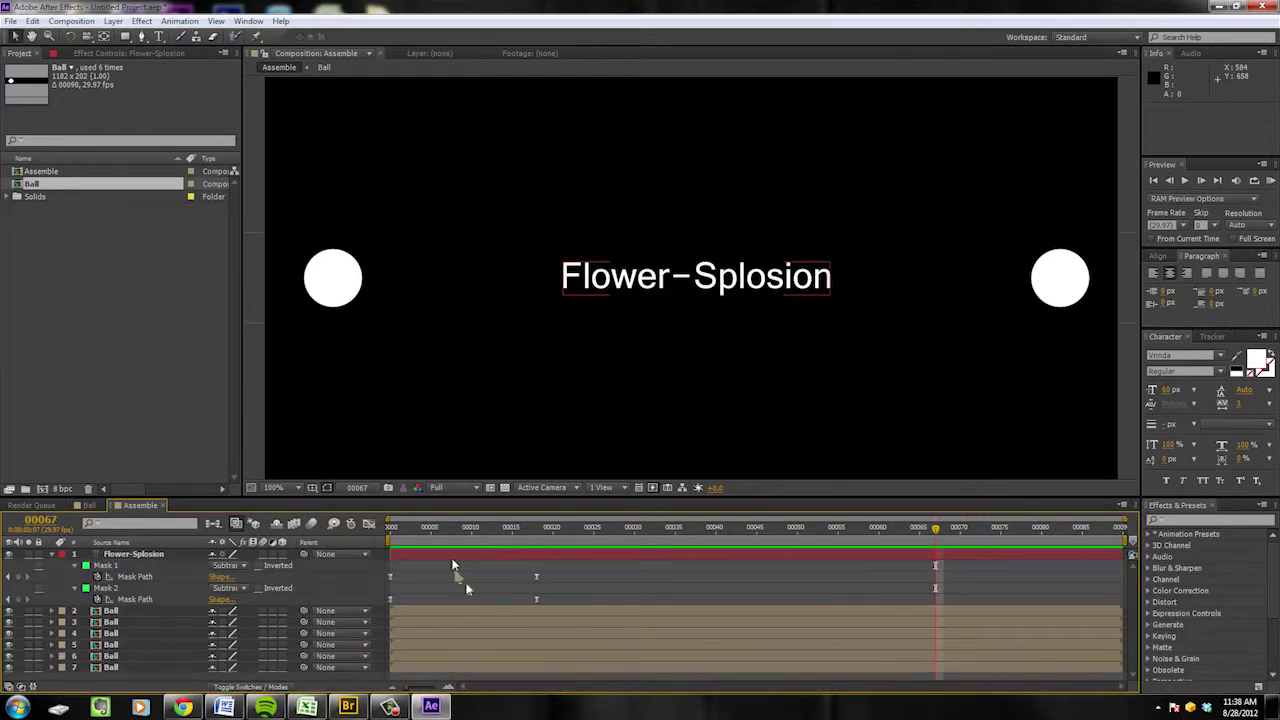
pyautogui.scroll(-1, 738, 395)
pyautogui.press('u')
pyautogui.press('KP_0')
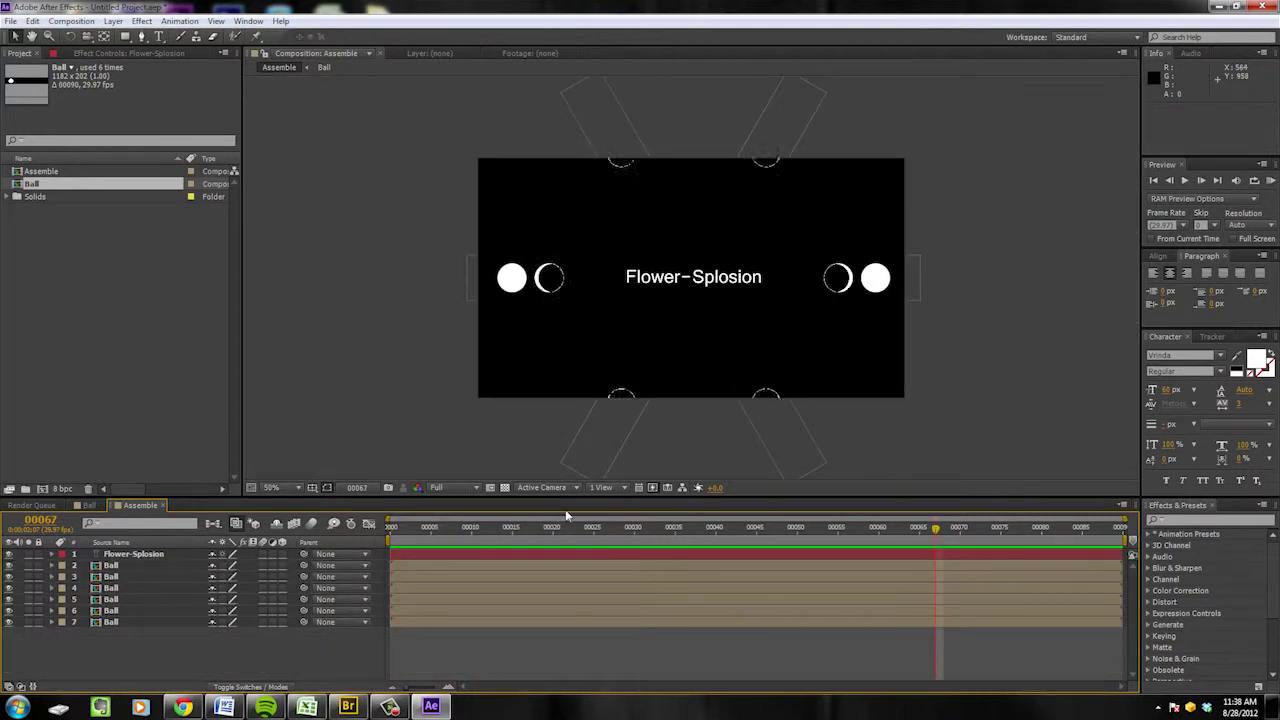
pyautogui.press('space')
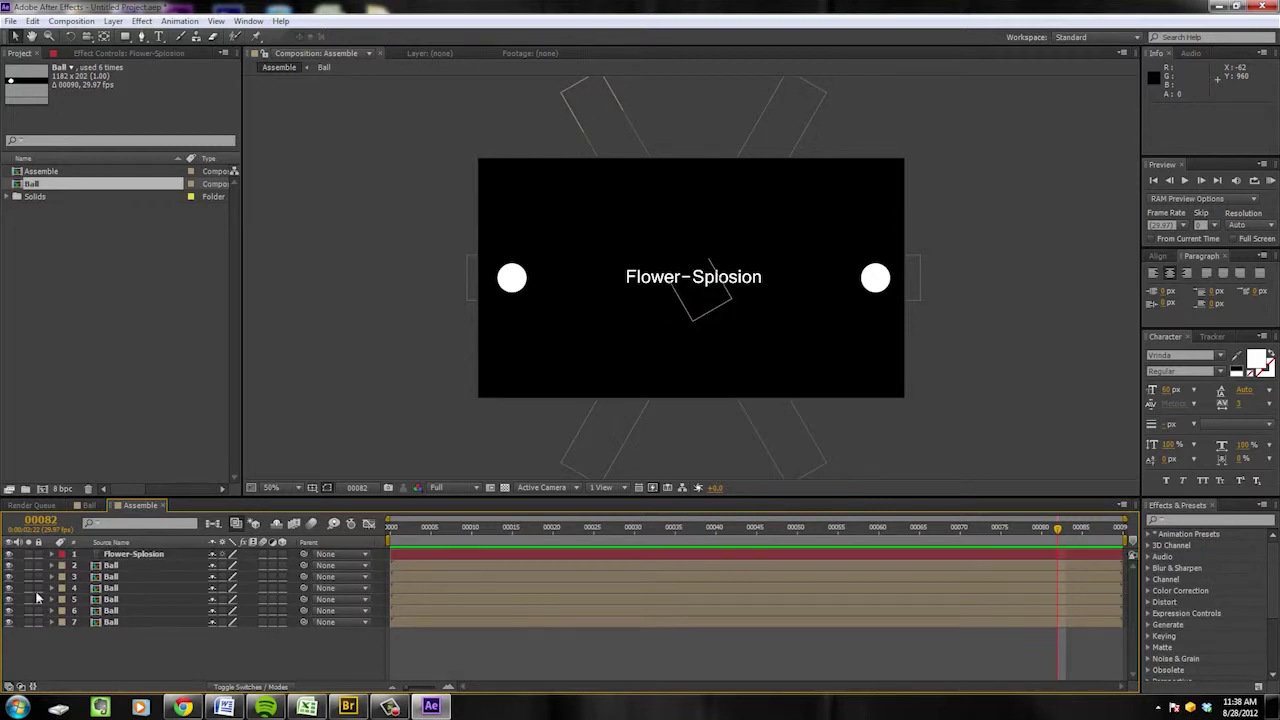
# Add a null object to the Assemble composition and name it Dolly n' rotatatter.
pyautogui.hotkey('ctrl', 'alt', 'shift', 'y')
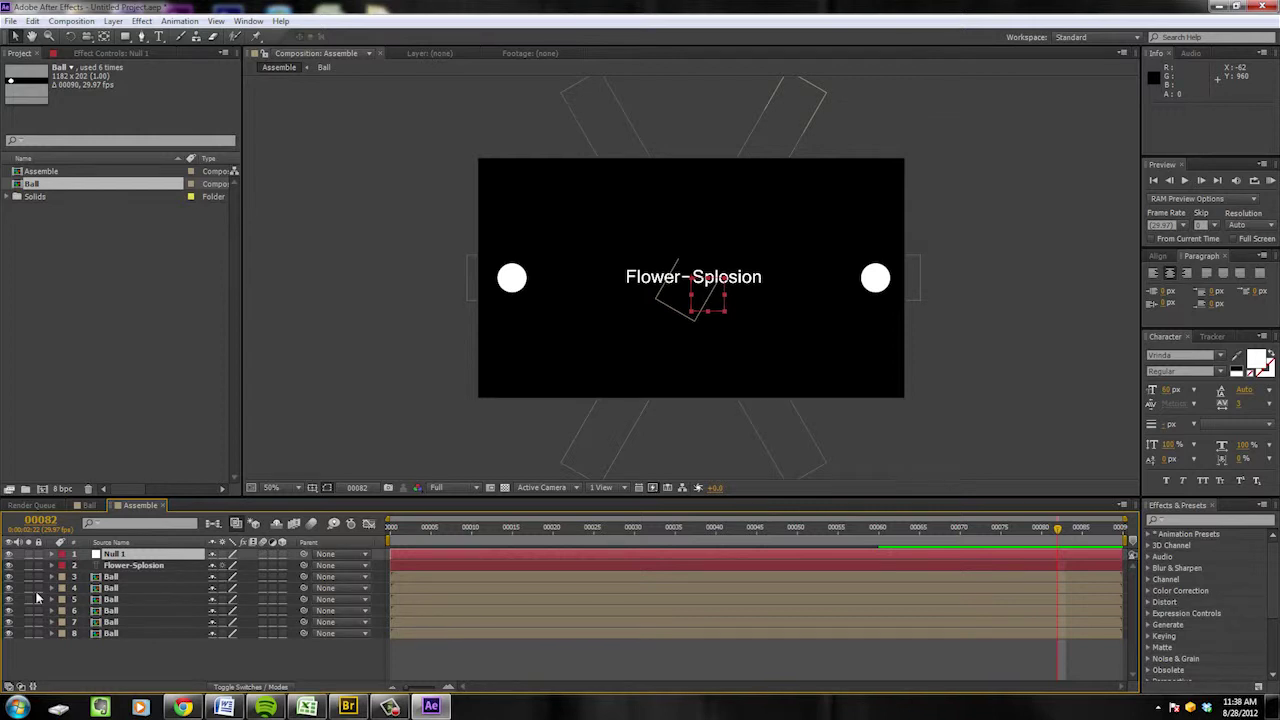
pyautogui.press('Return')
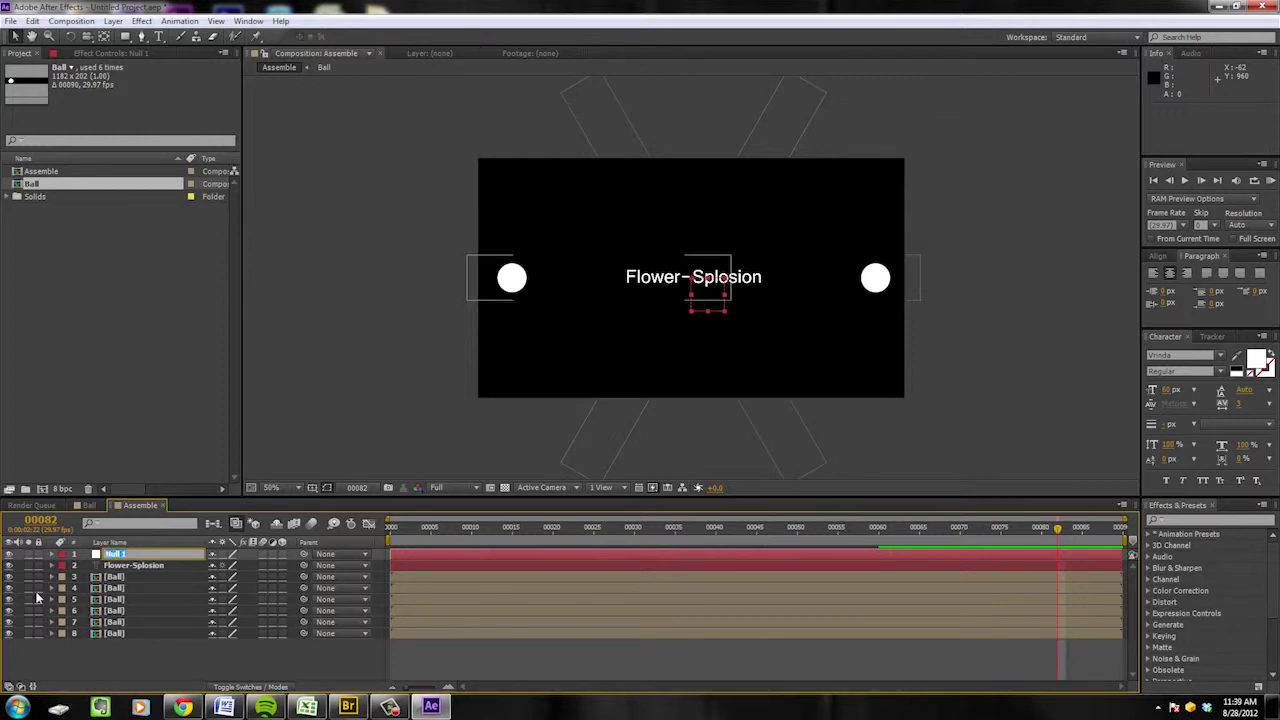
pyautogui.write('Ball')
pyautogui.write('atatter')
# Parent the Flower-Splosion text and all six Ball layers to the Dolly n' rotatatter null.
pyautogui.click(157, 565)
pyautogui.keyDown('shift'); pyautogui.click(126, 632); pyautogui.keyUp('shift')
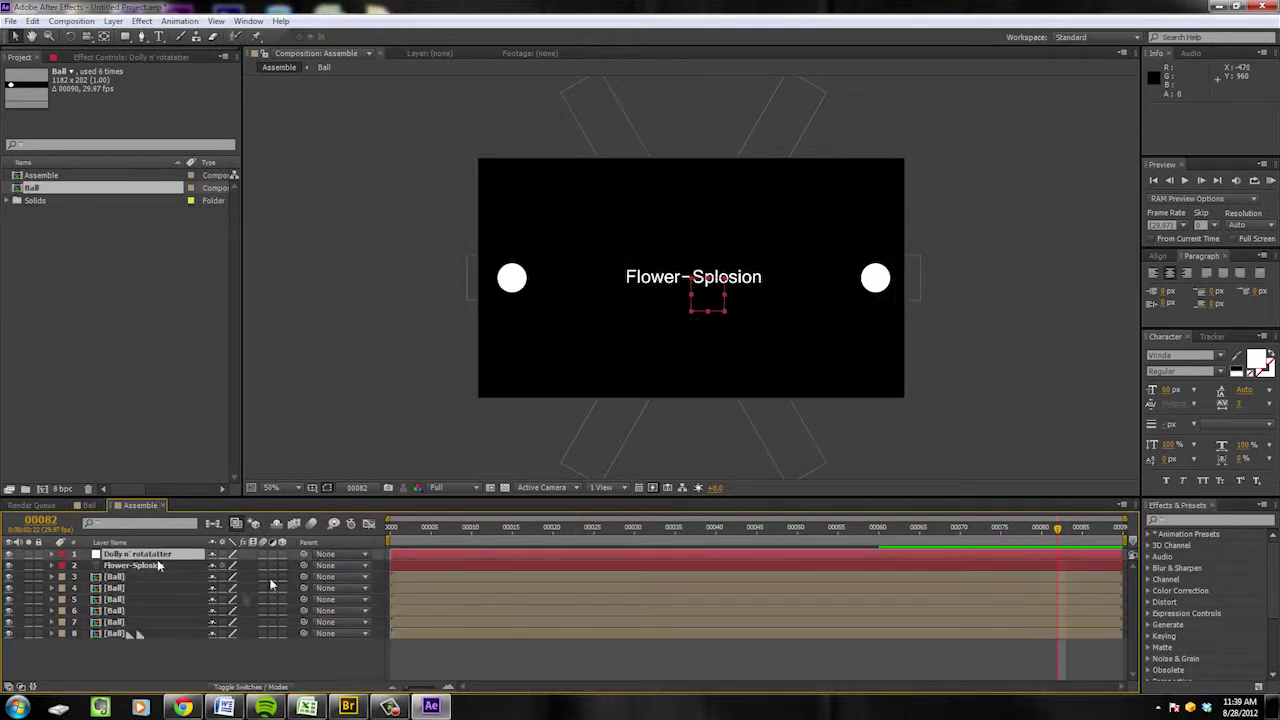
pyautogui.moveTo(304, 566); pyautogui.dragTo(326, 554)
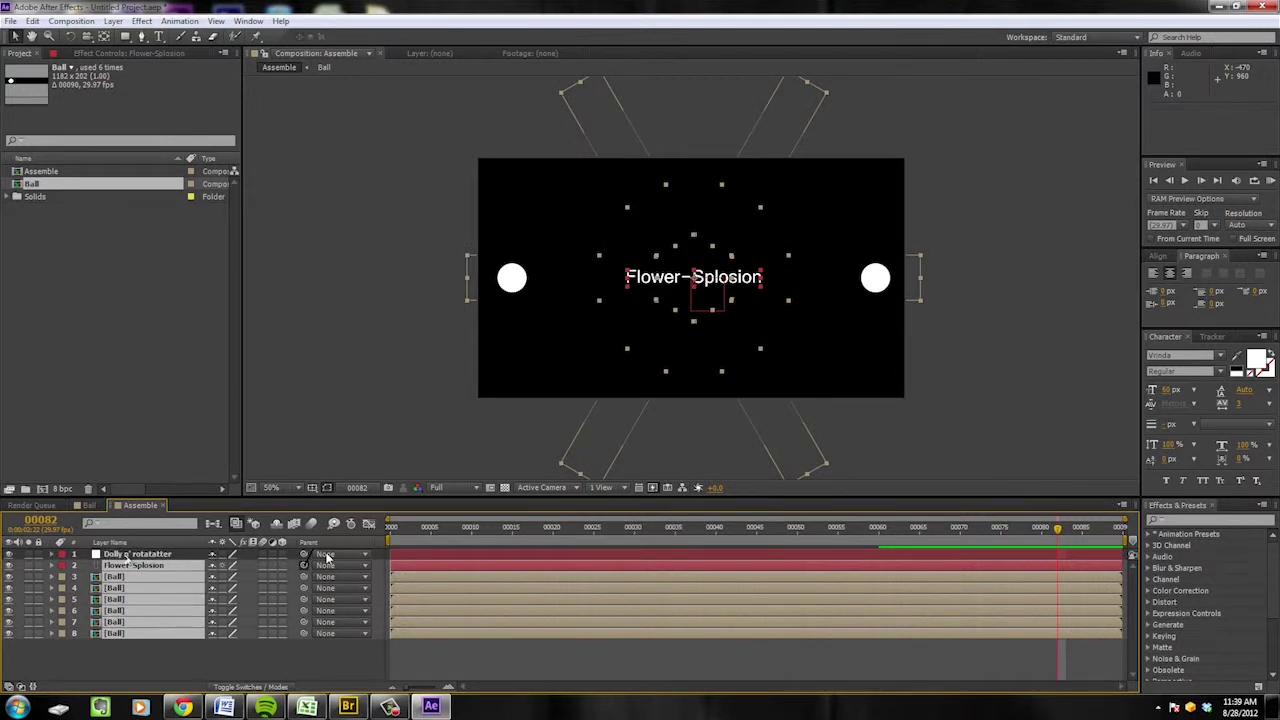
pyautogui.moveTo(328, 557); pyautogui.dragTo(150, 555)
# Show the null's Scale and Rotation and add a keyframe for both at frame 45.
pyautogui.click(160, 555)
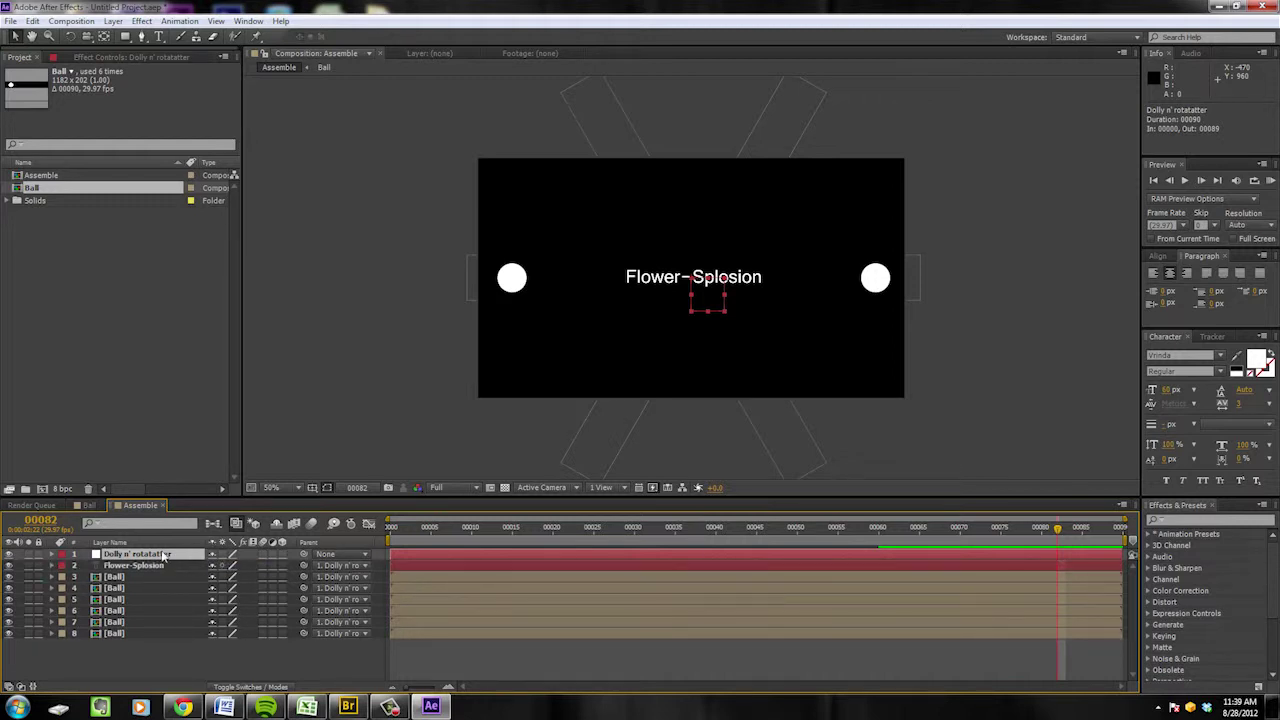
pyautogui.press('s')
pyautogui.hotkey('shift', 'r')
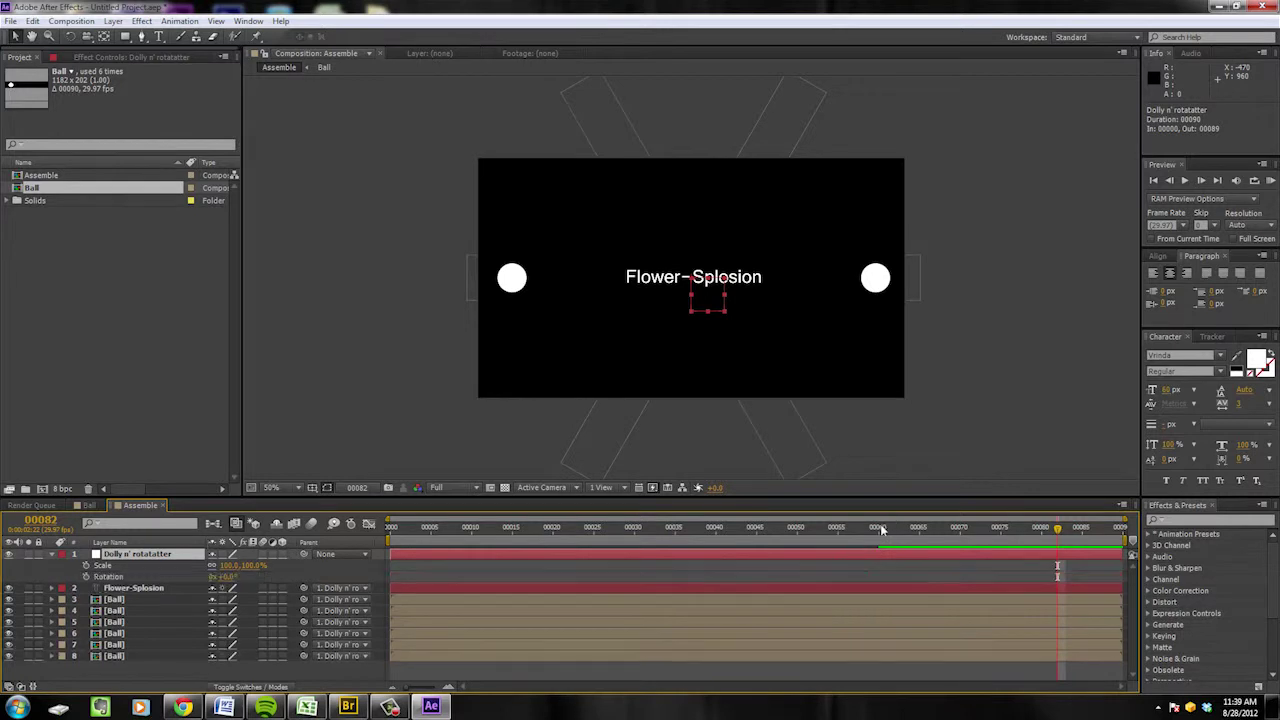
pyautogui.press('space')
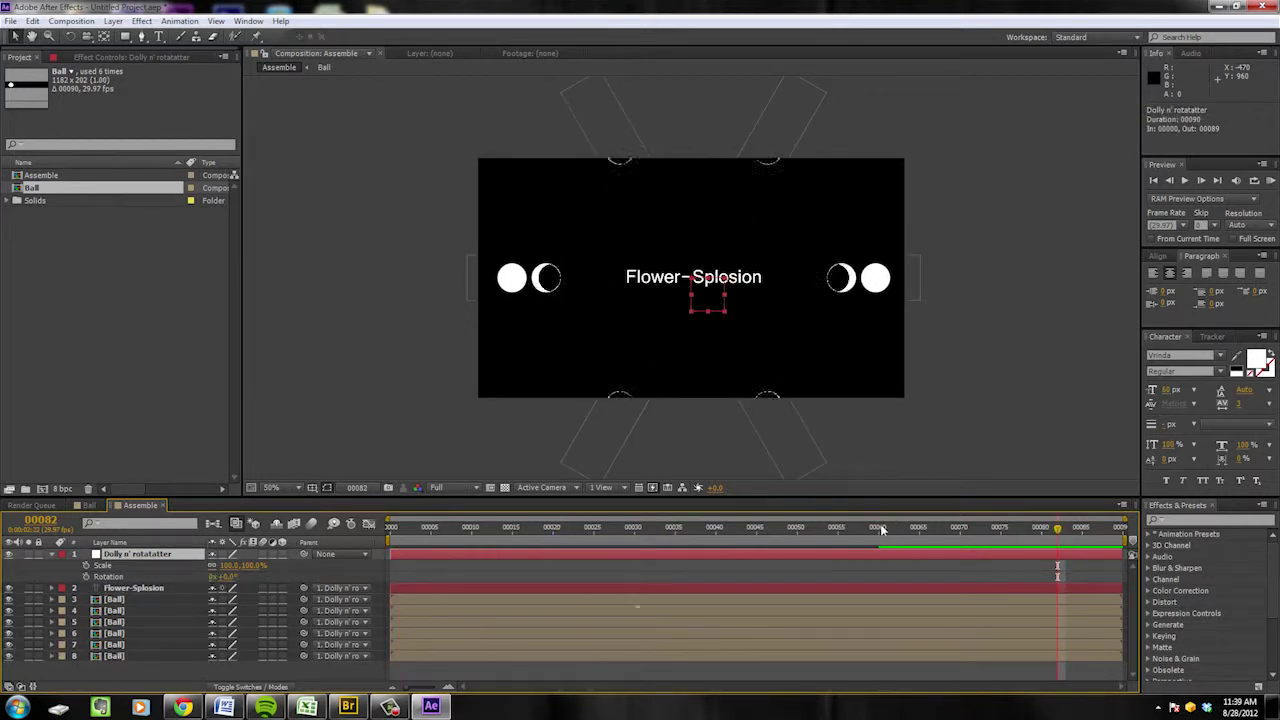
pyautogui.press('space')
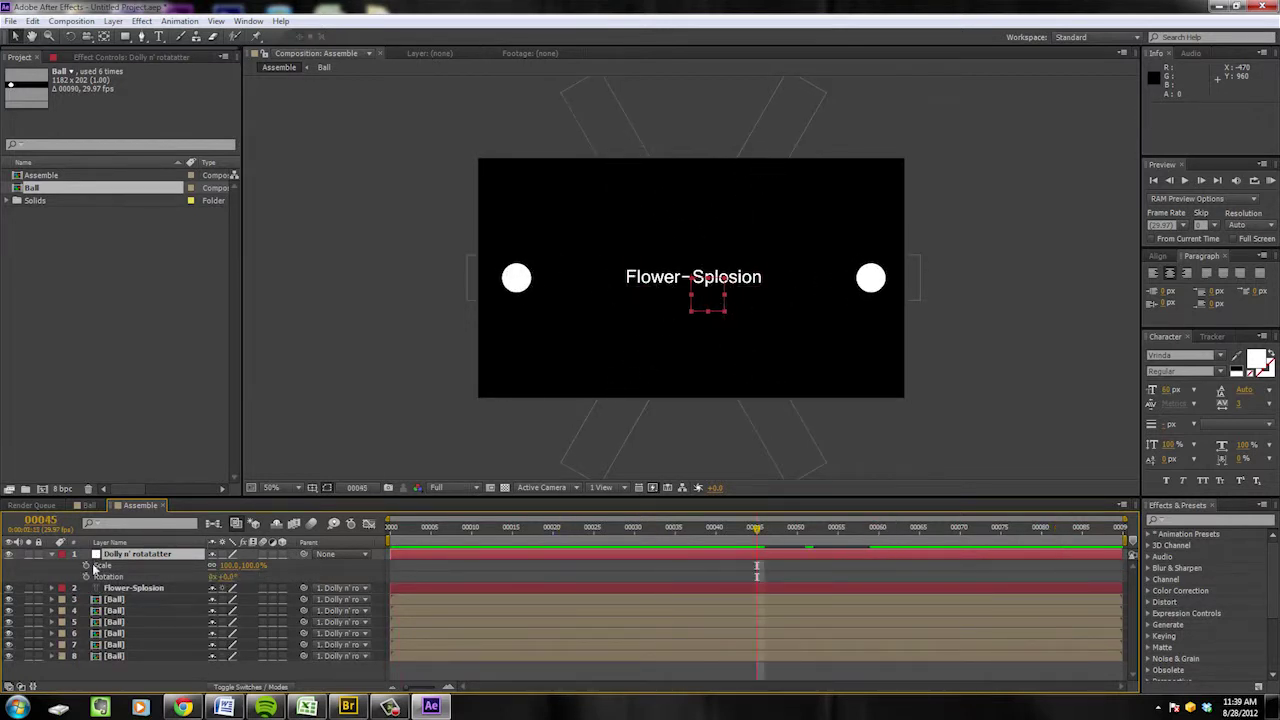
pyautogui.press('Return')
pyautogui.click(86, 566)
pyautogui.click(86, 577)
# At frame 67, set the null's Rotation to one full turn and its Scale to 1075%.
pyautogui.moveTo(757, 528); pyautogui.dragTo(1037, 549)
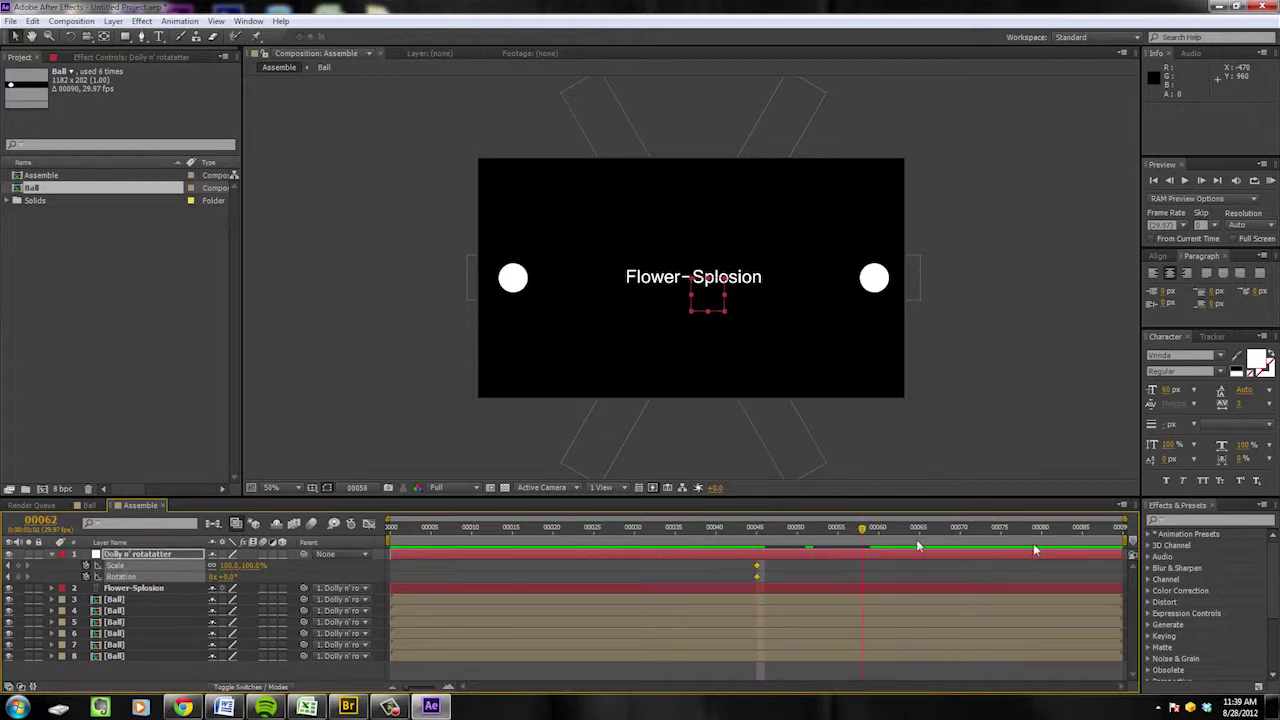
pyautogui.click(935, 527)
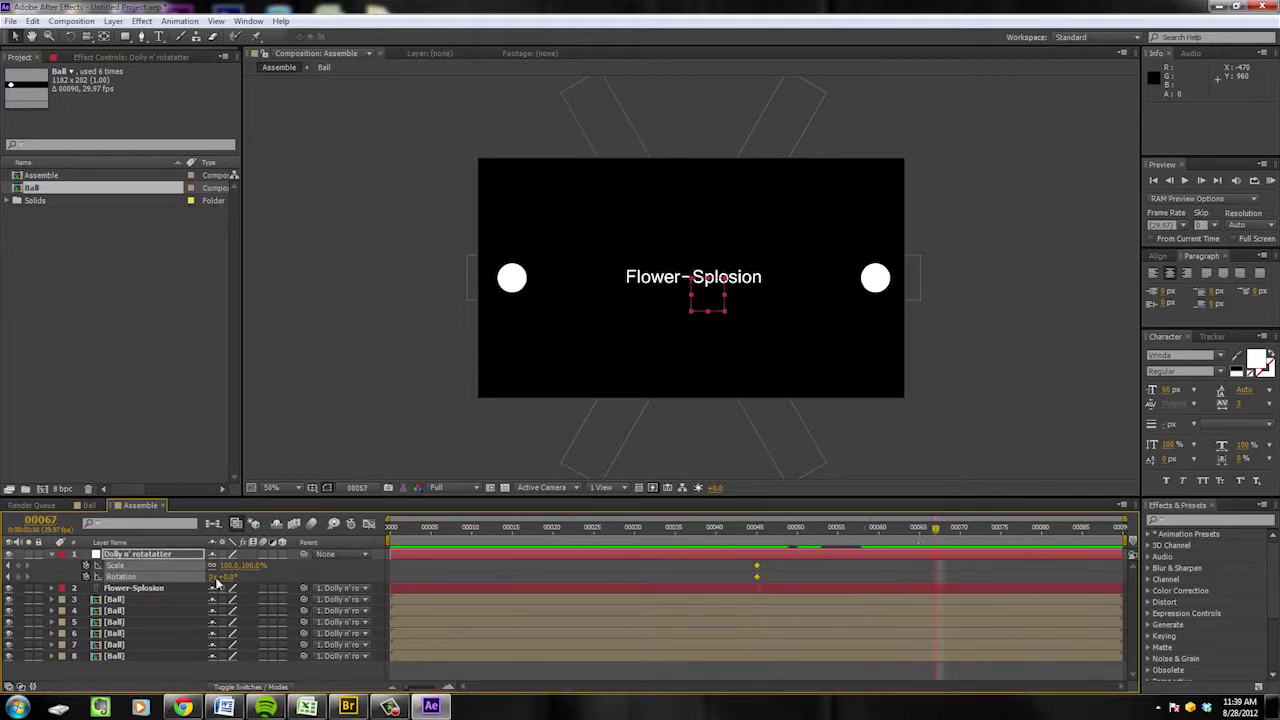
pyautogui.moveTo(211, 580); pyautogui.dragTo(682, 568)
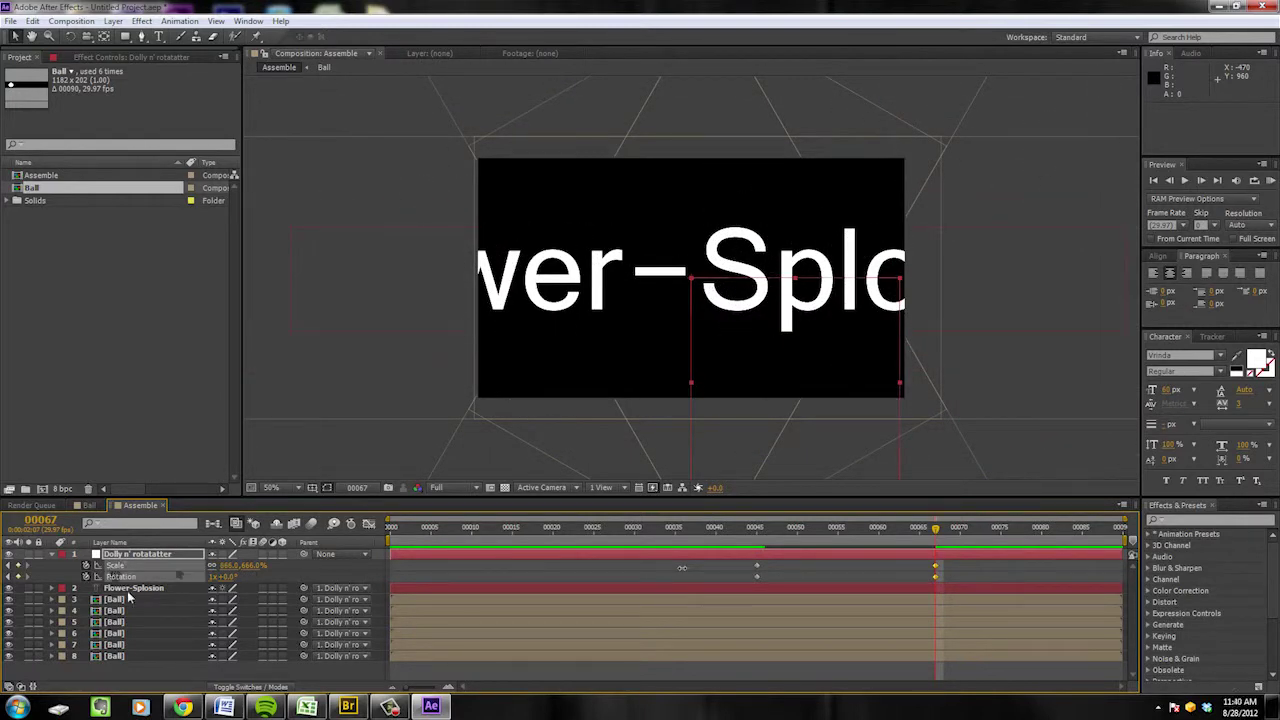
# Keyframe the Flower-Splosion text's Opacity at 100% on frame 67 and 0% on frame 60.
pyautogui.press('t')
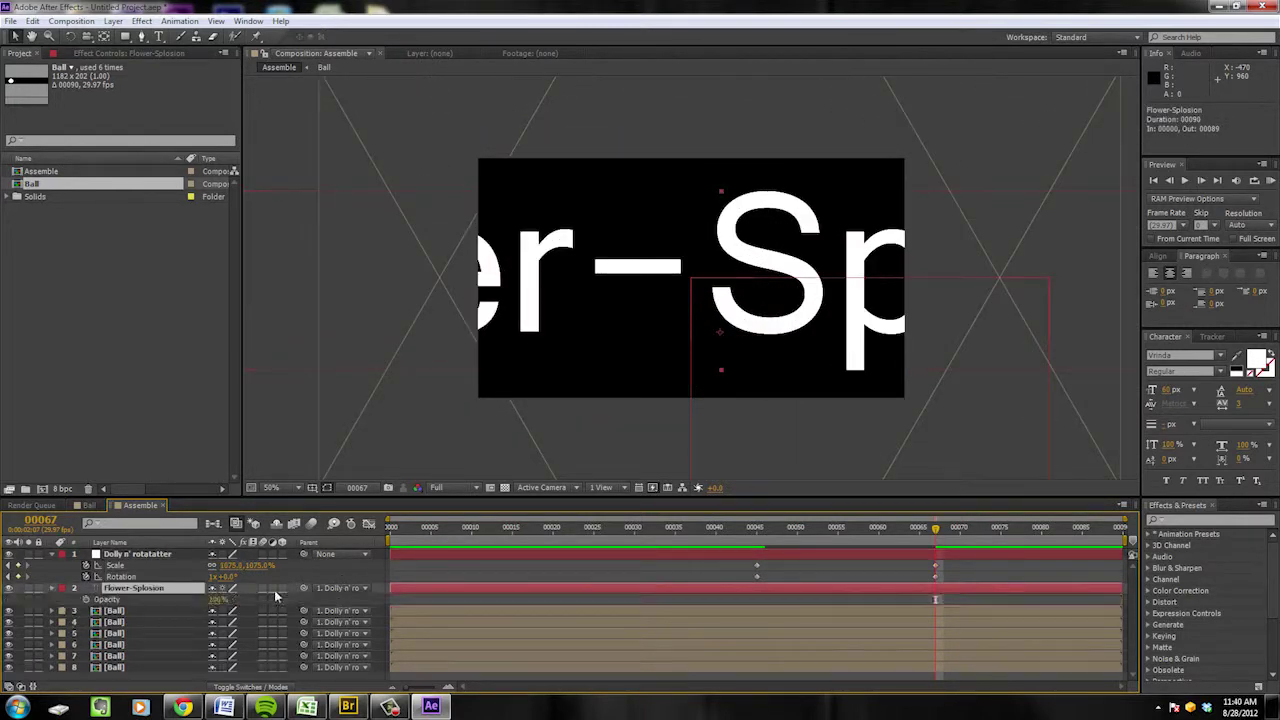
pyautogui.press('t')
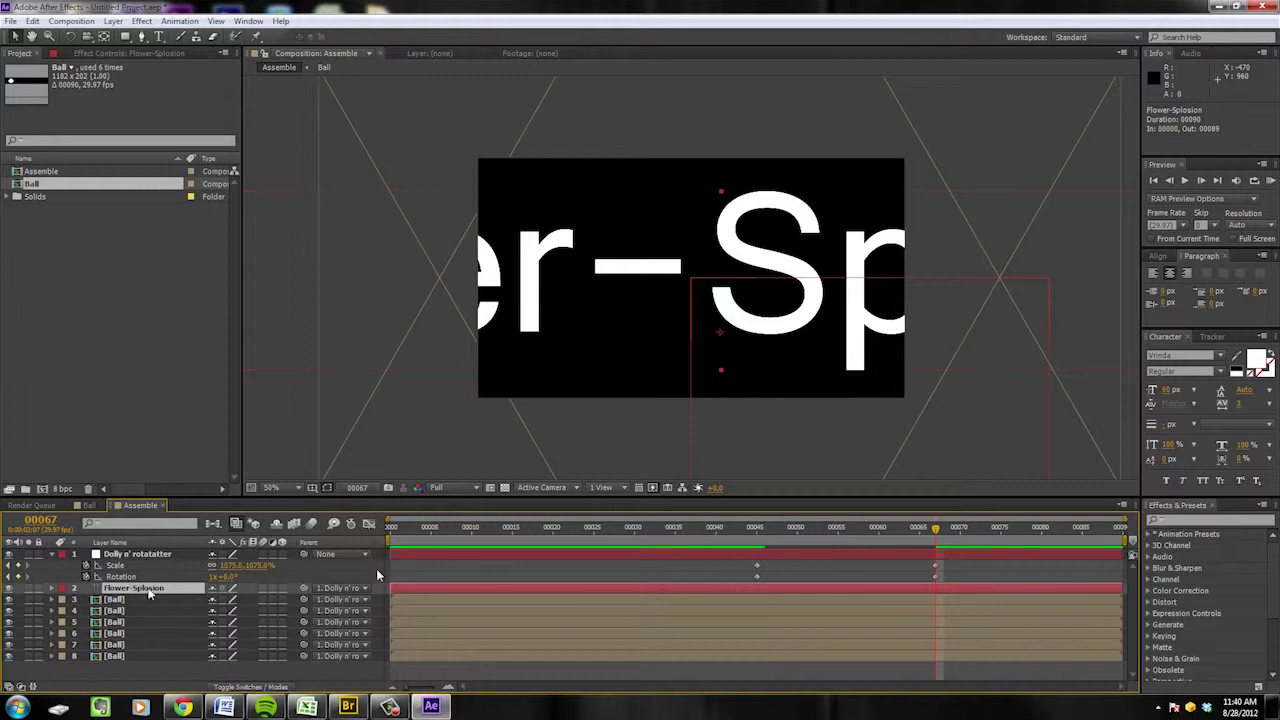
pyautogui.press('t')
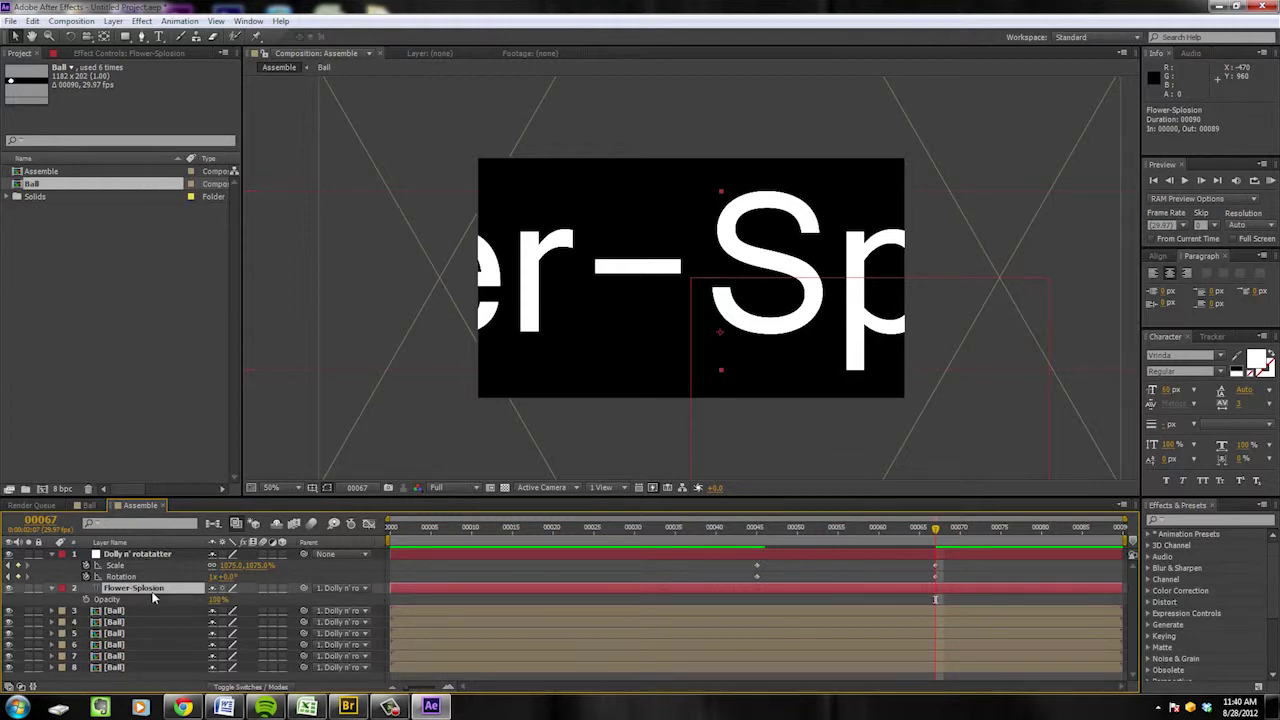
pyautogui.click(86, 599)
pyautogui.moveTo(932, 532); pyautogui.dragTo(785, 555)
pyautogui.click(876, 541)
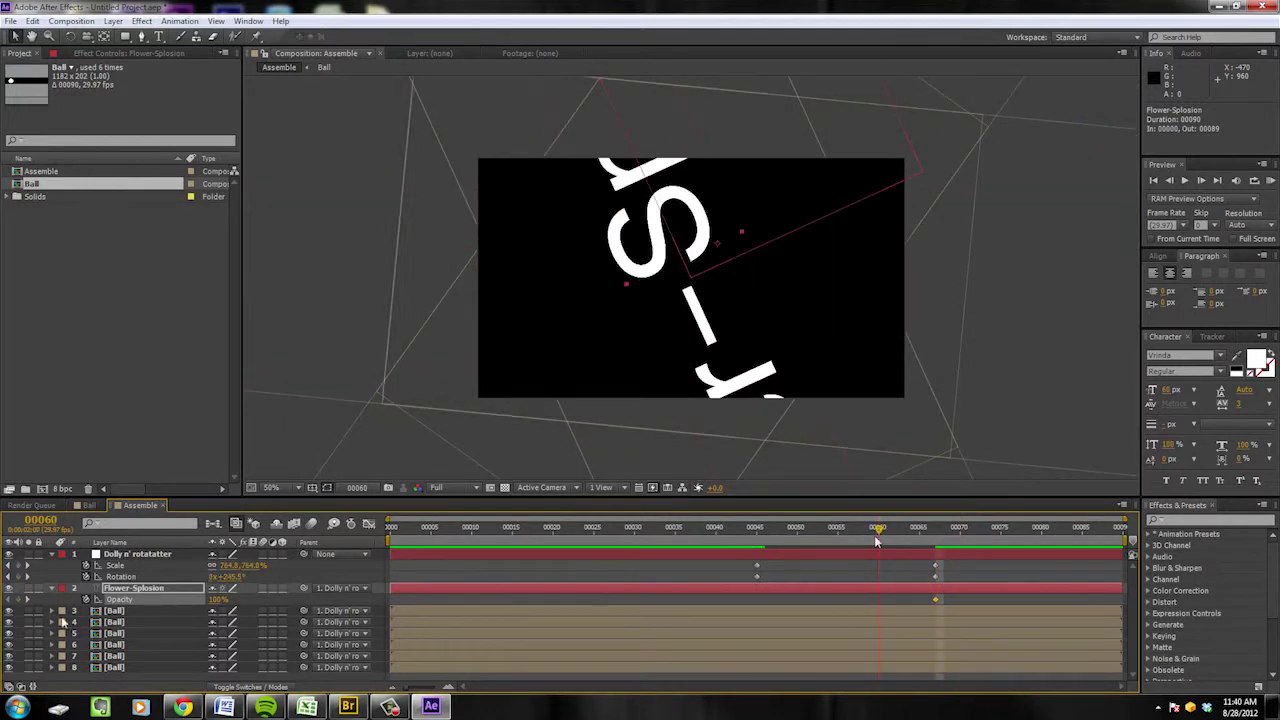
pyautogui.moveTo(218, 599); pyautogui.dragTo(100, 600)
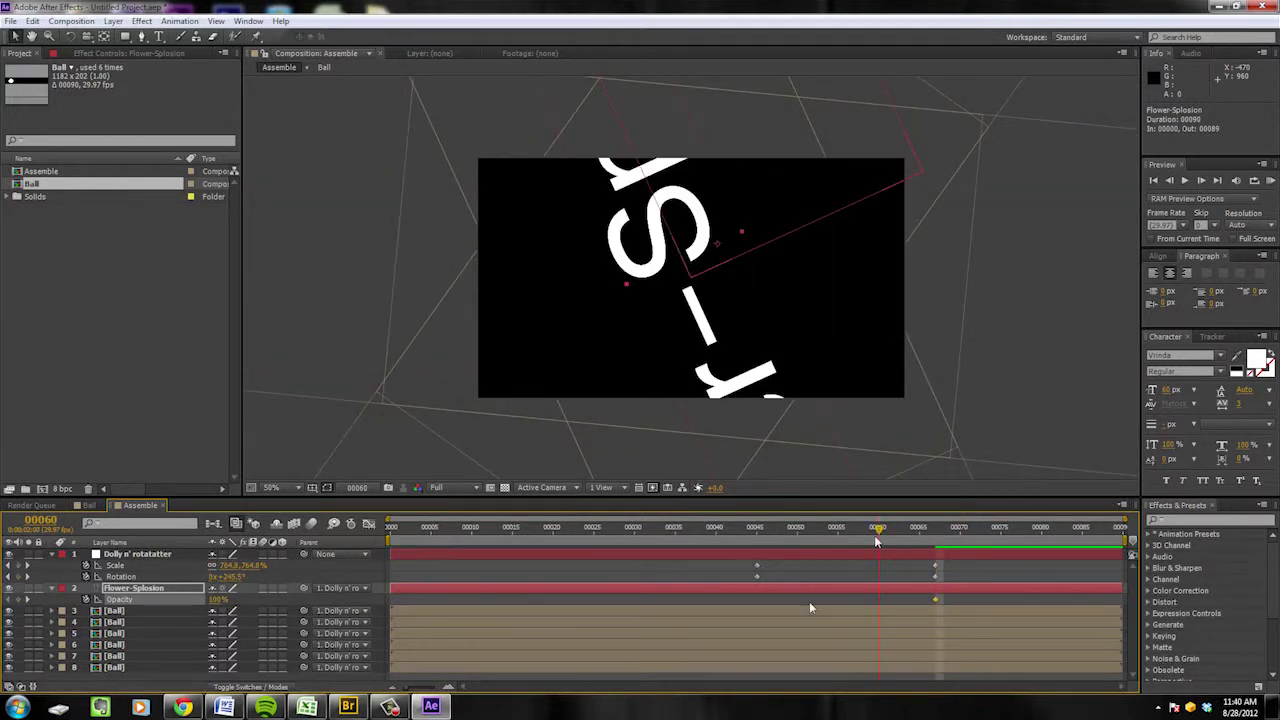
# Time-reverse the text's two Opacity keyframes and check the fade-out between frames 60 and 67.
pyautogui.rightClick(880, 602)
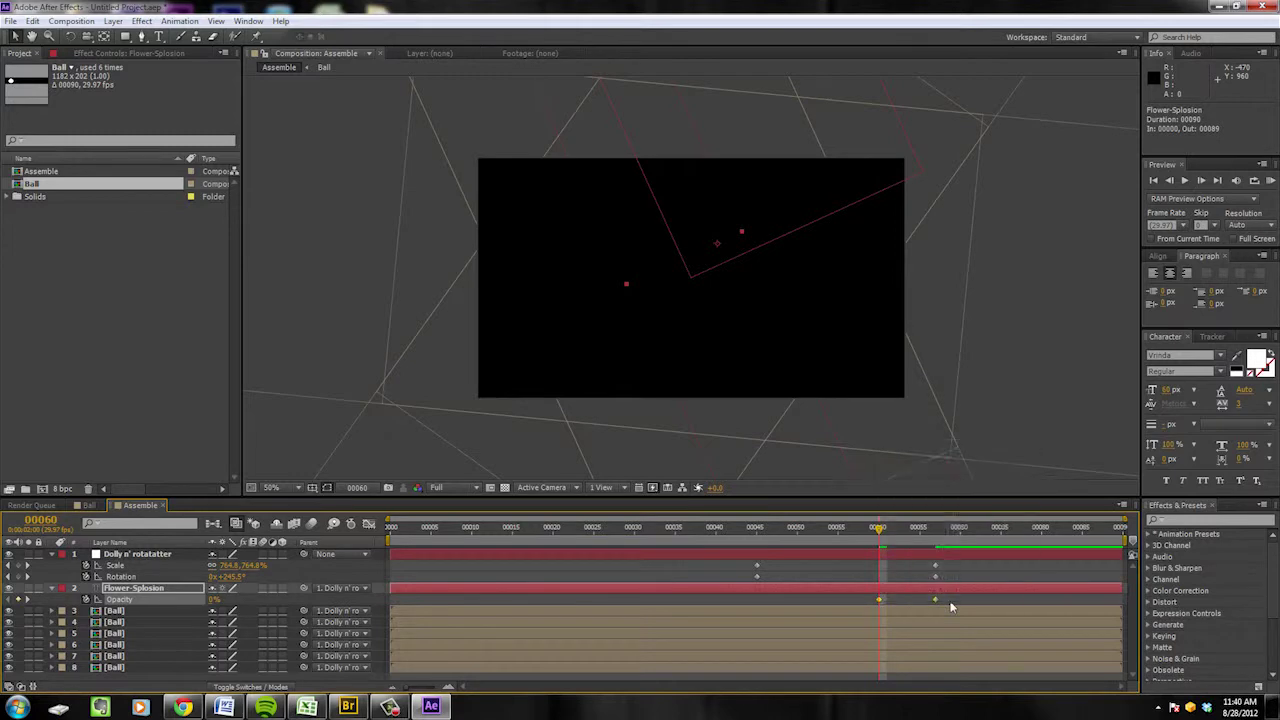
pyautogui.moveTo(942, 591)
pyautogui.click(760, 620)
pyautogui.rightClick(879, 599)
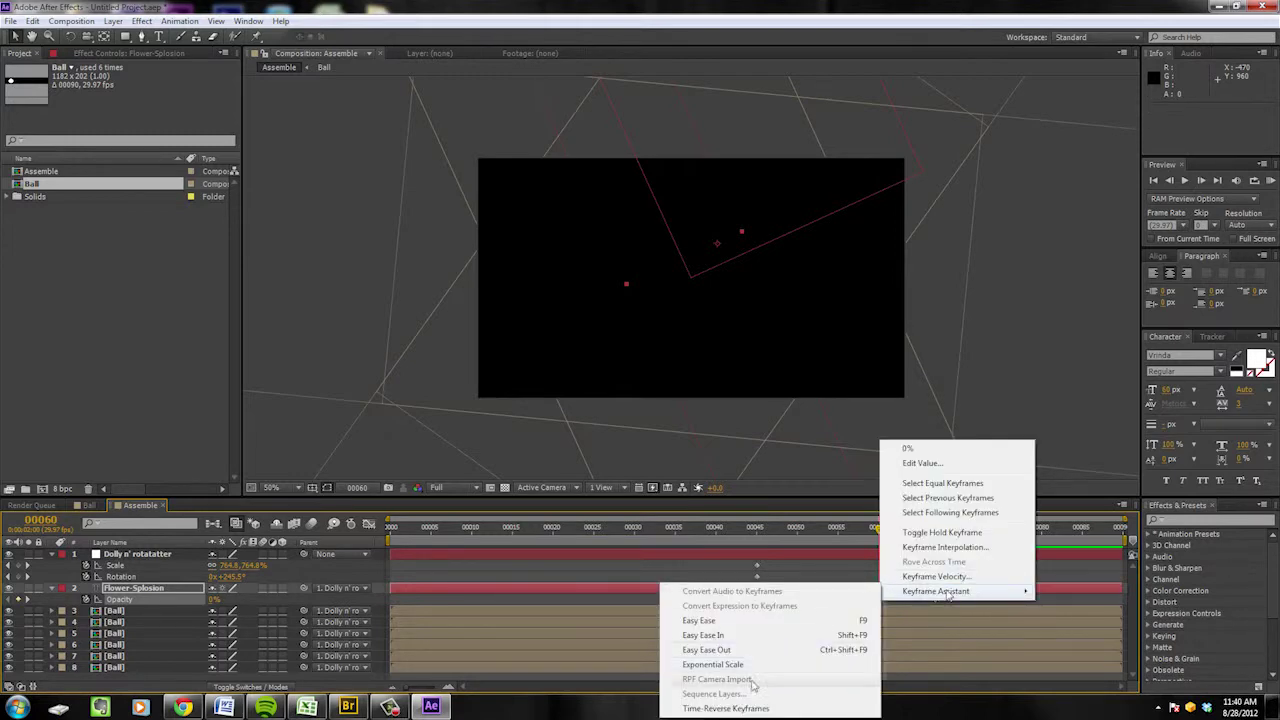
pyautogui.moveTo(879, 534); pyautogui.dragTo(973, 528)
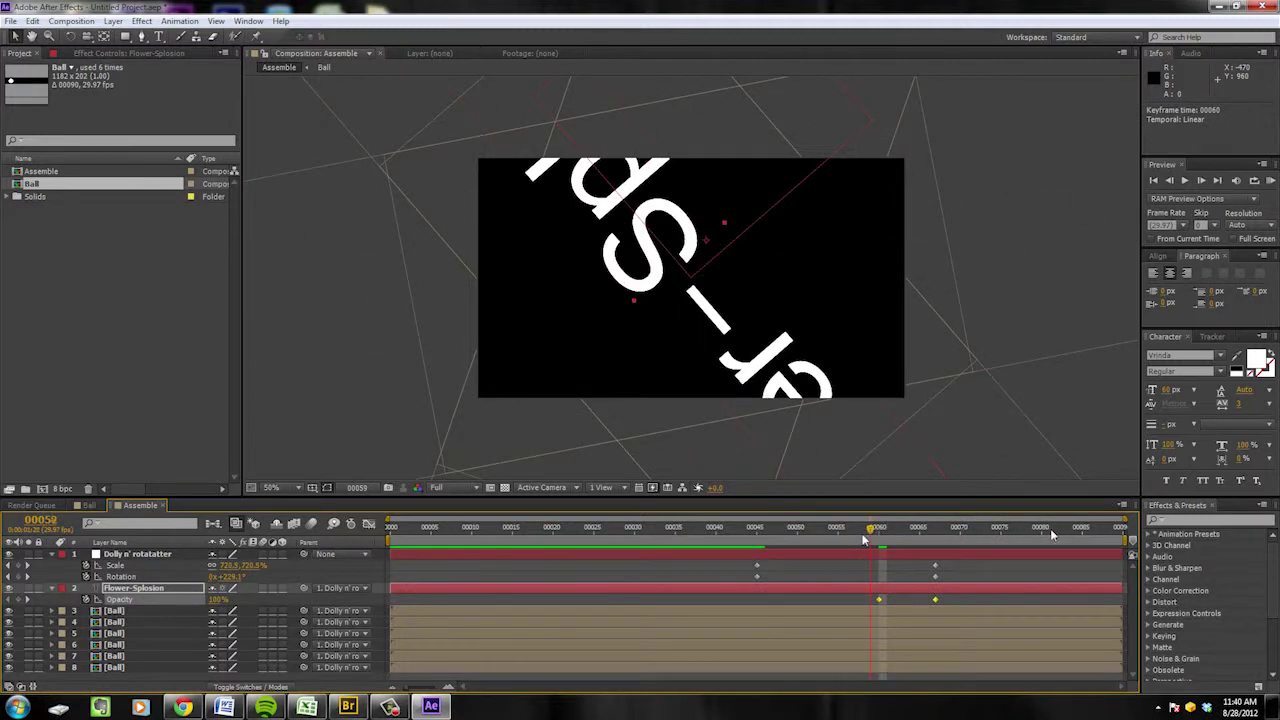
pyautogui.moveTo(865, 540); pyautogui.dragTo(967, 529)
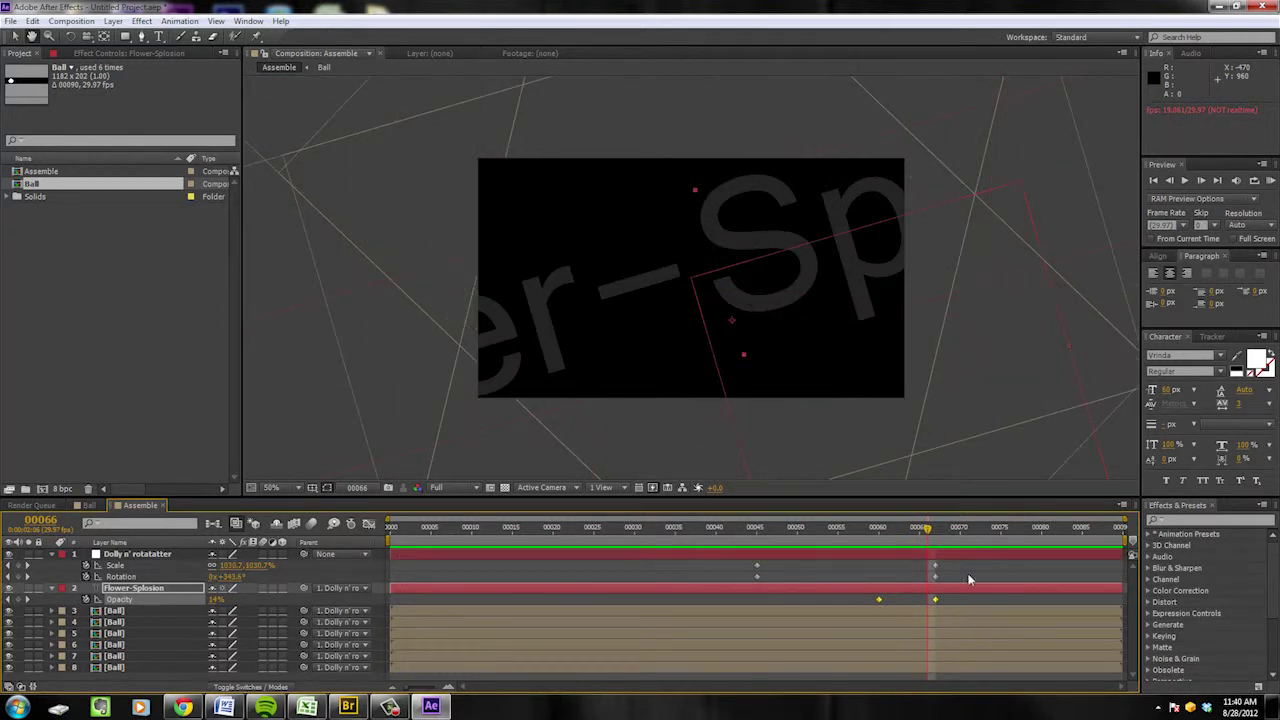
# Undo the accidental layer time change and apply Easy Ease to the null's four Scale and Rotation keyframes.
pyautogui.hotkey('ctrl', 'z')
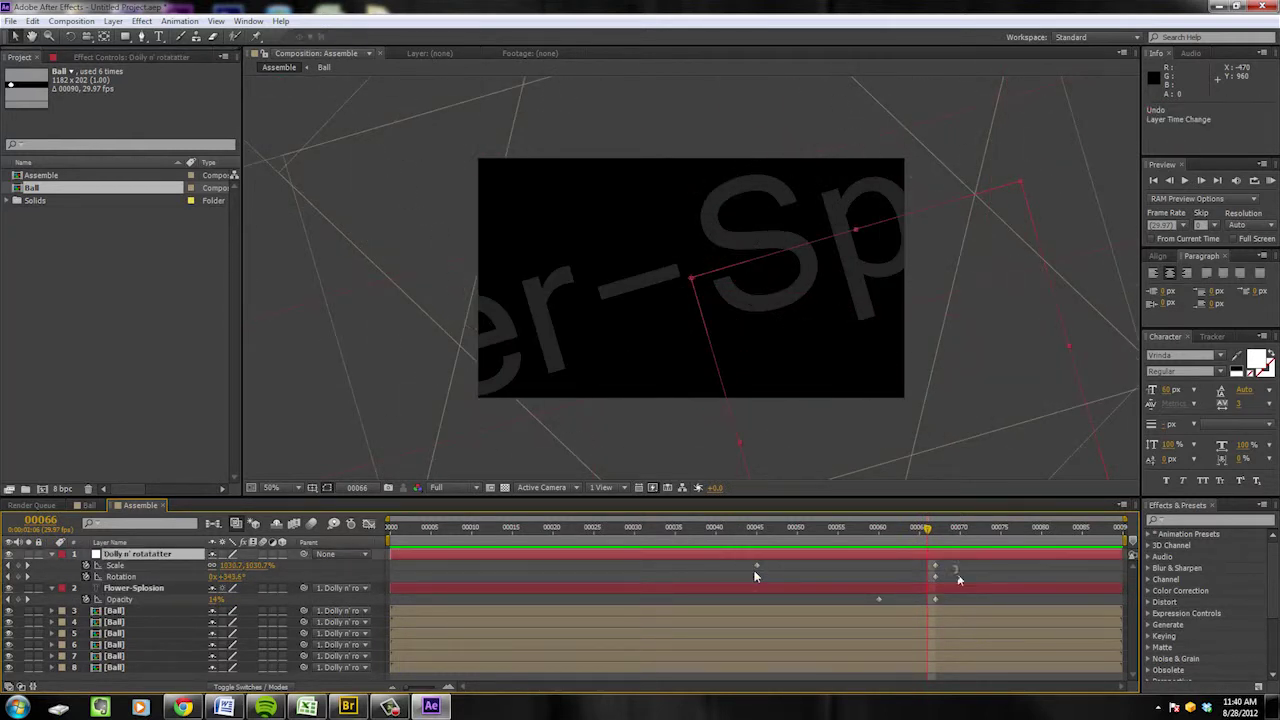
pyautogui.moveTo(748, 562); pyautogui.dragTo(951, 579)
pyautogui.press('F9')
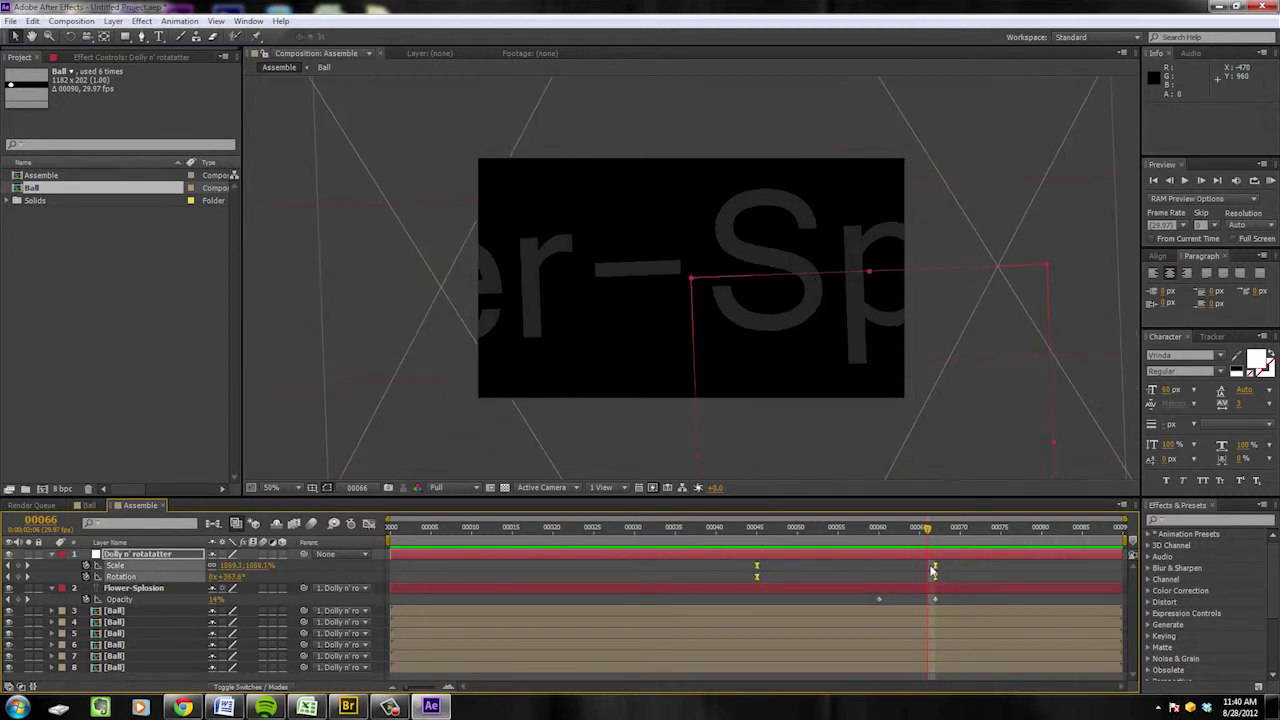
# In the speed graph, lengthen the null's starting ease to about 93% influence, minimize its ending ease, and preview from frame 35.
pyautogui.click(370, 526)
pyautogui.hotkey('shift', 'F3')
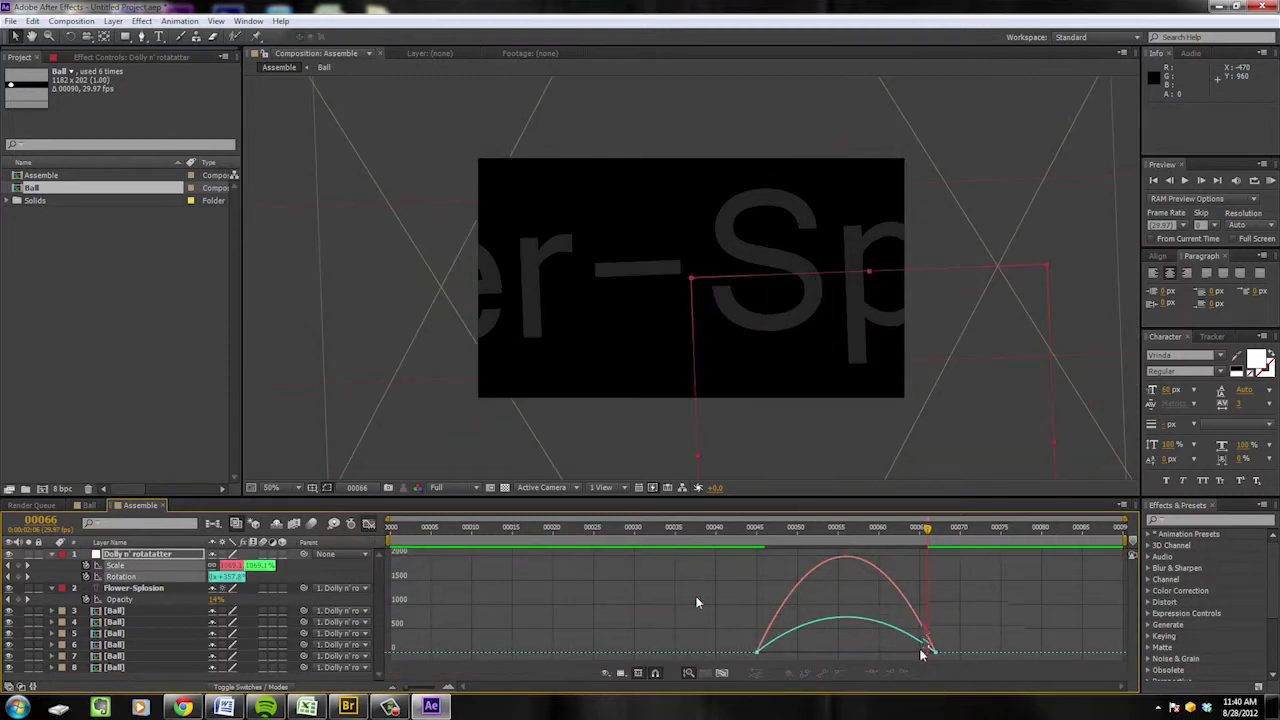
pyautogui.moveTo(697, 602); pyautogui.dragTo(957, 664)
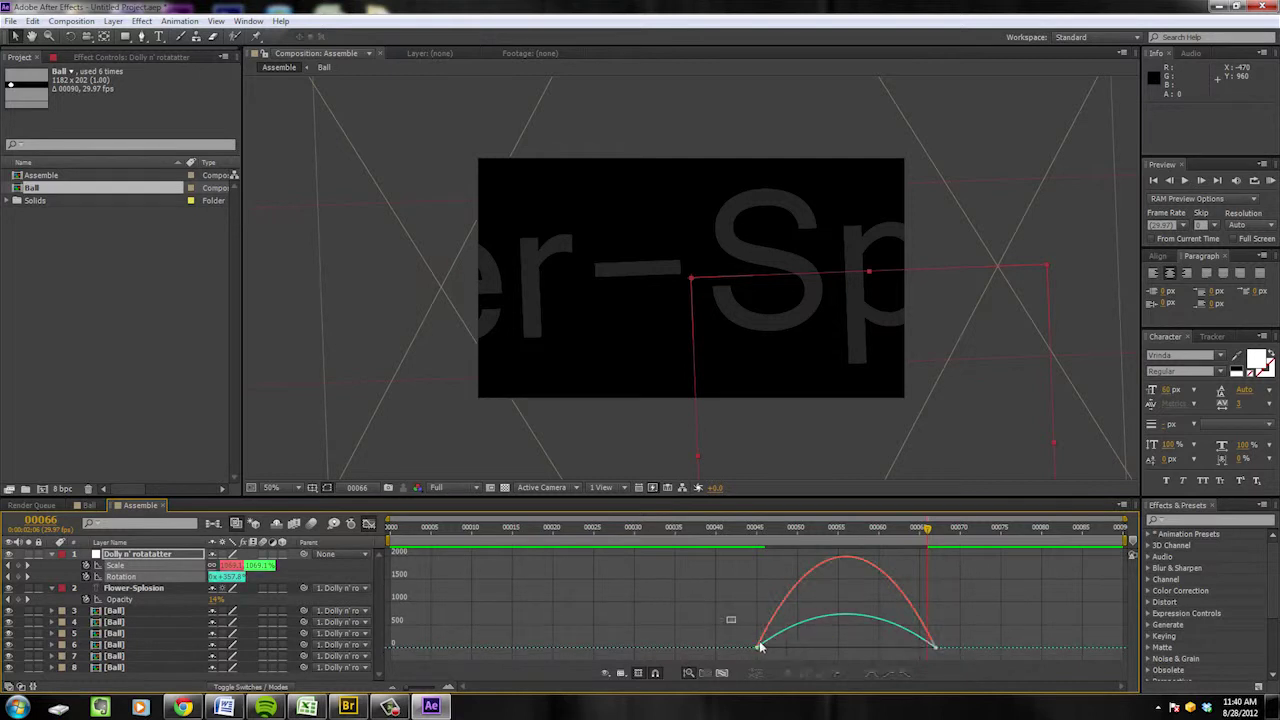
pyautogui.moveTo(787, 648); pyautogui.dragTo(840, 651)
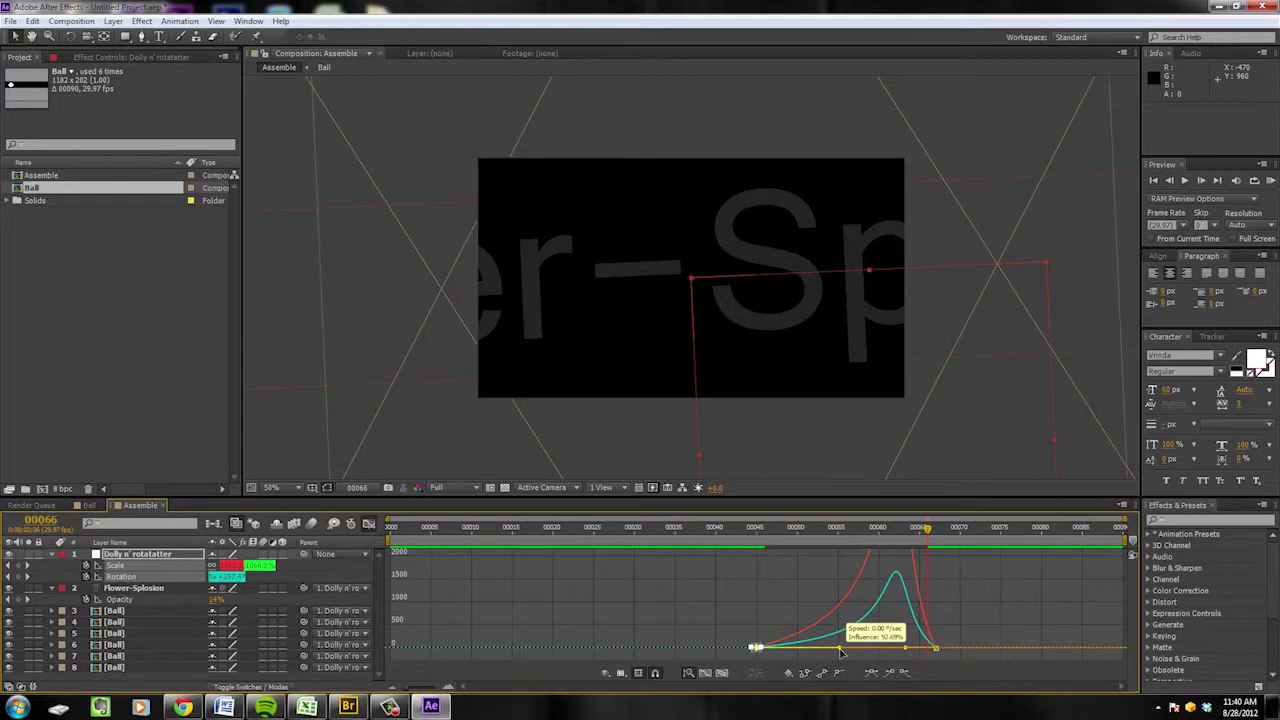
pyautogui.moveTo(930, 606); pyautogui.dragTo(954, 661)
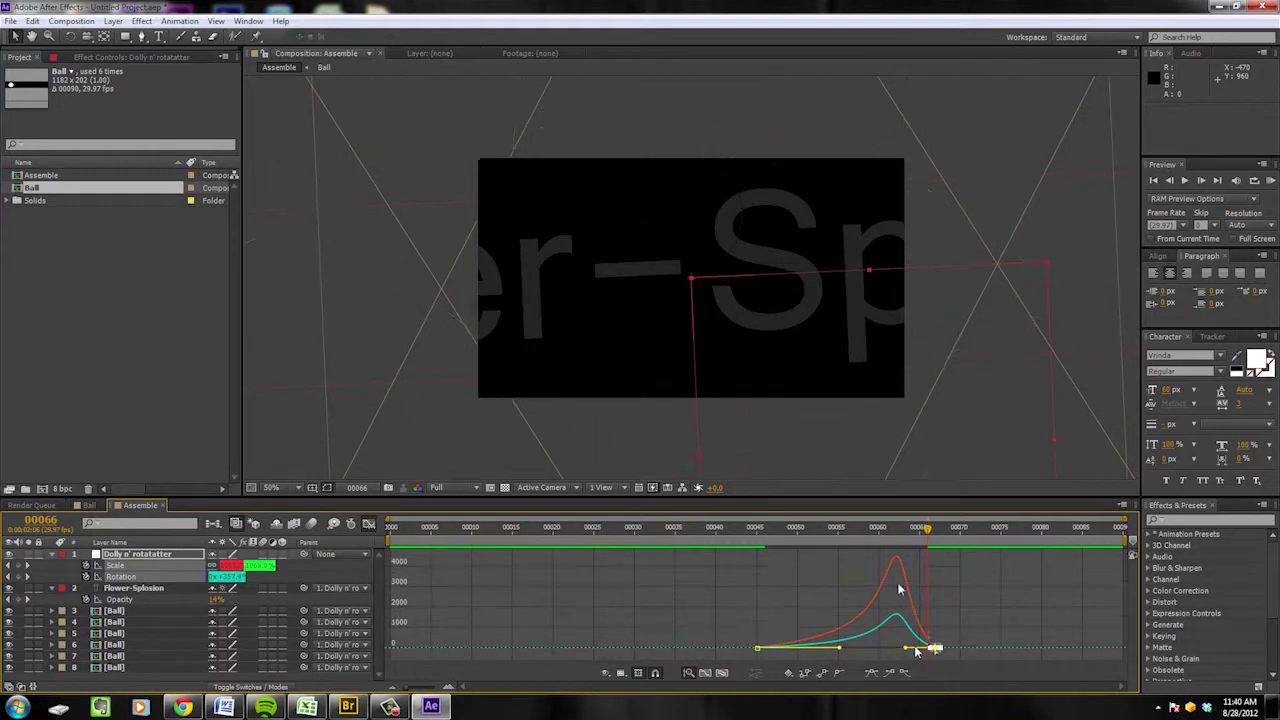
pyautogui.click(676, 527)
pyautogui.press('space')
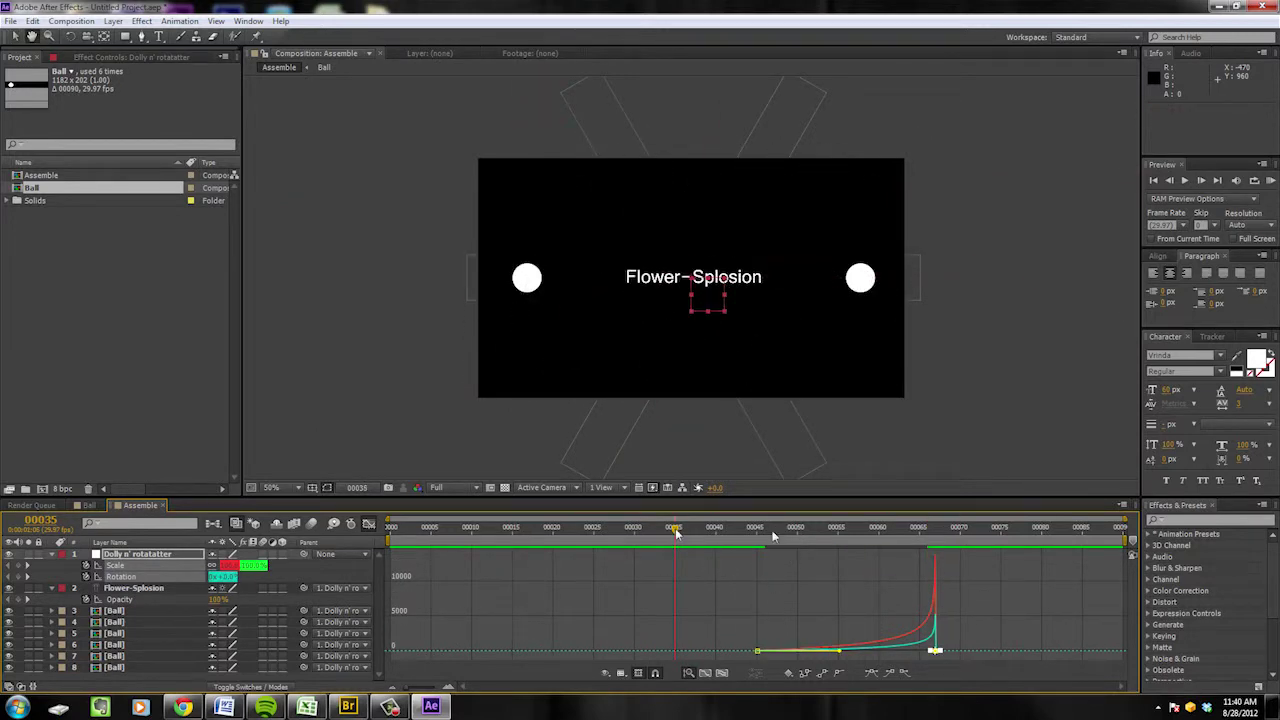
# Preview the null's spin and zoom from frame 39 and shorten the starting ease on its Rotation speed curve to roughly a third.
pyautogui.moveTo(677, 530); pyautogui.dragTo(708, 530)
pyautogui.press('space')
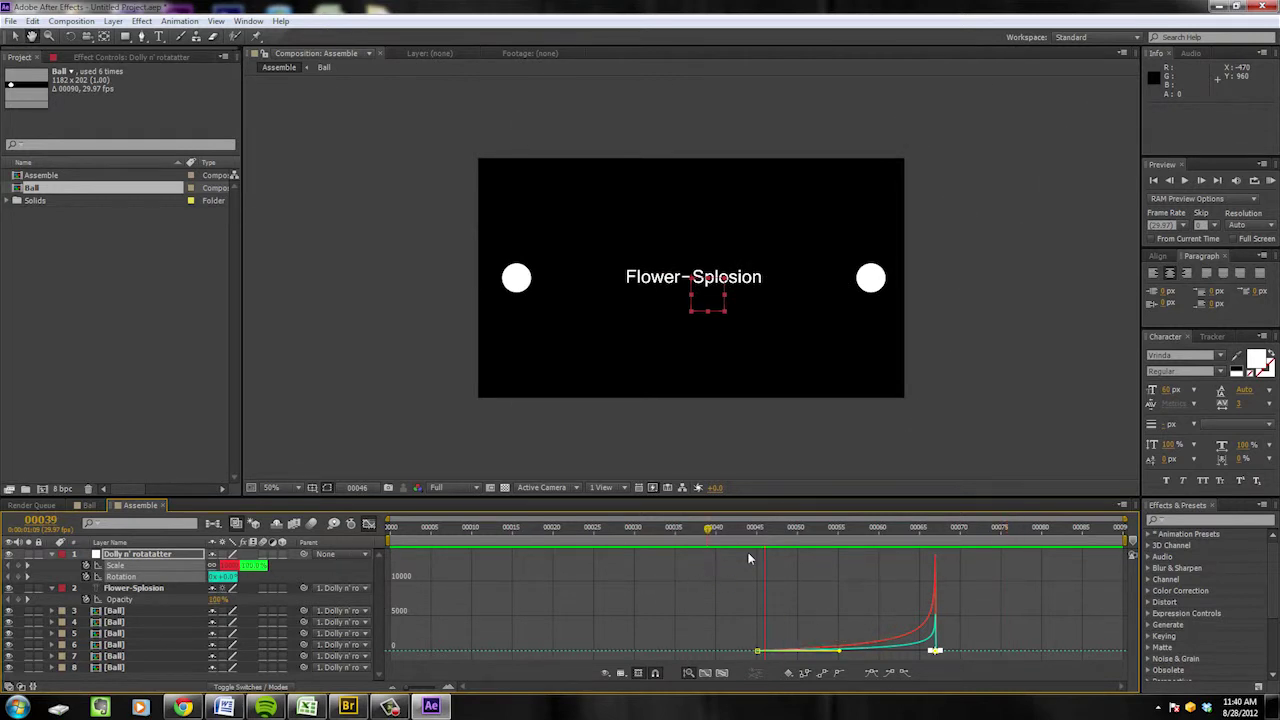
pyautogui.press('space')
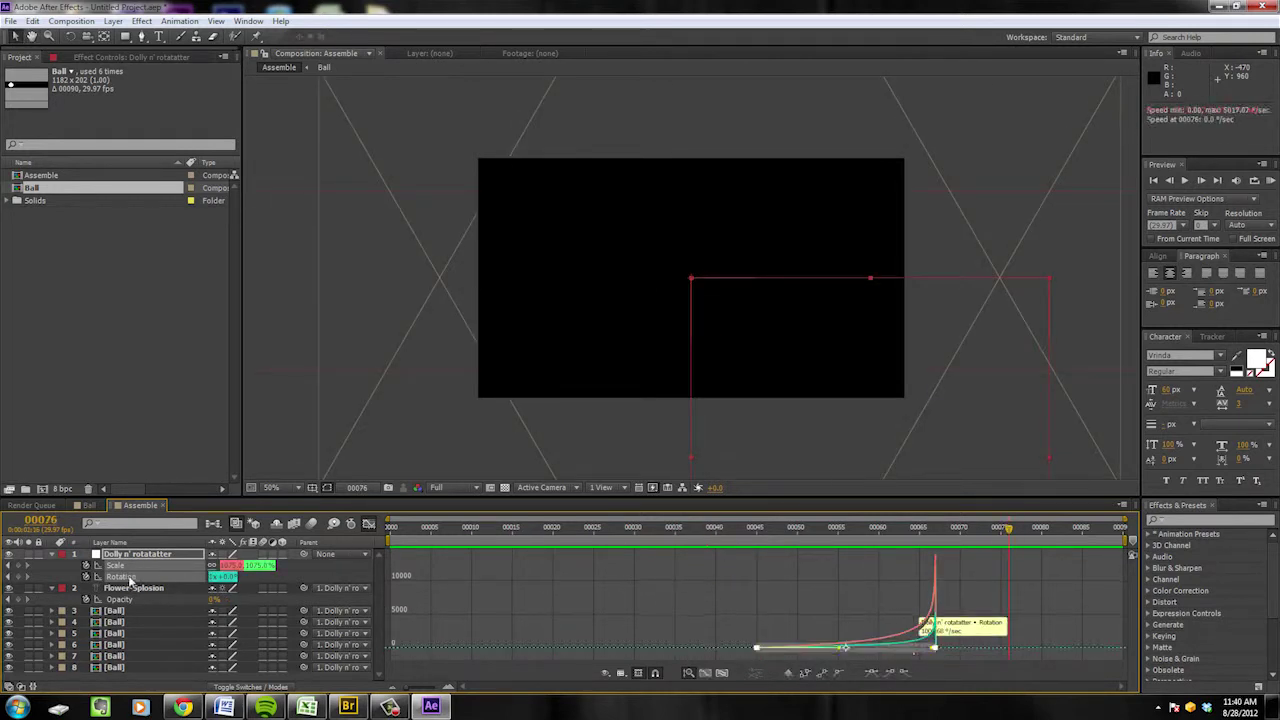
pyautogui.click(843, 648)
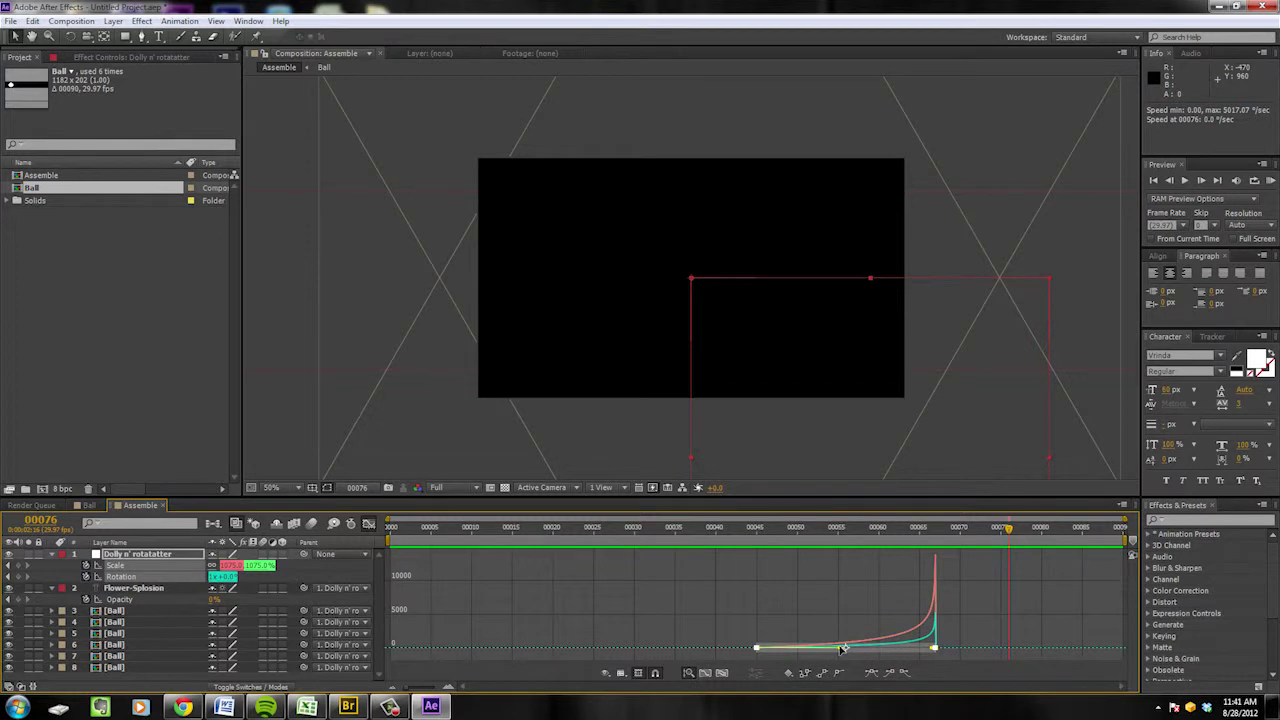
pyautogui.moveTo(839, 648); pyautogui.dragTo(811, 650)
# Set the null's Rotation on frame 67 to 1x+180° and preview the spin from about frame 40.
pyautogui.press('j')
pyautogui.click(265, 584)
pyautogui.hotkey('ctrl', 'z')
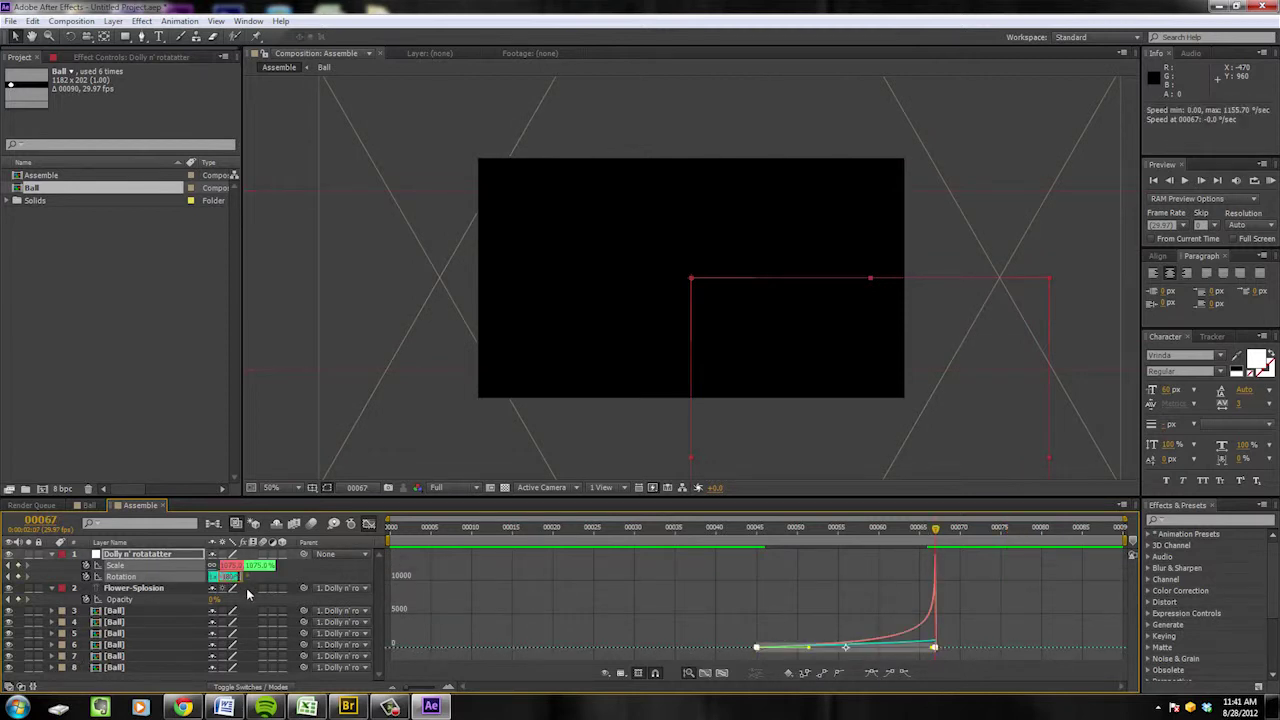
pyautogui.press('Return')
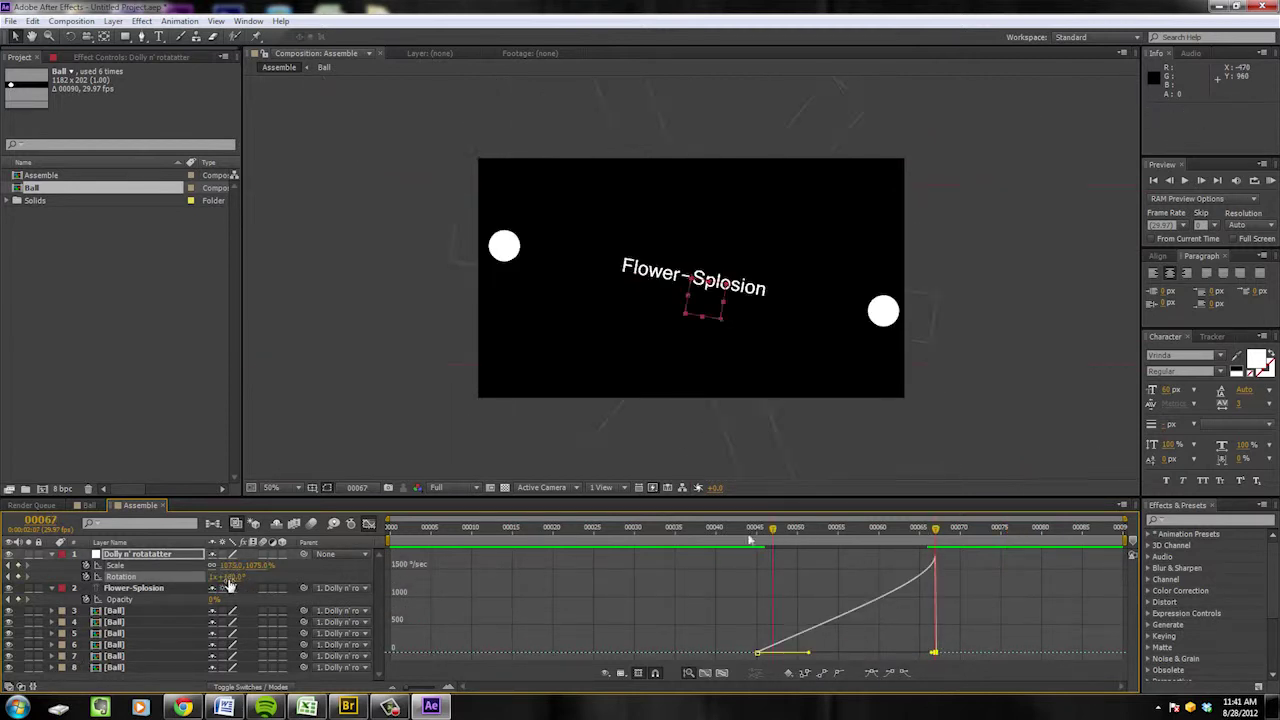
pyautogui.press('space')
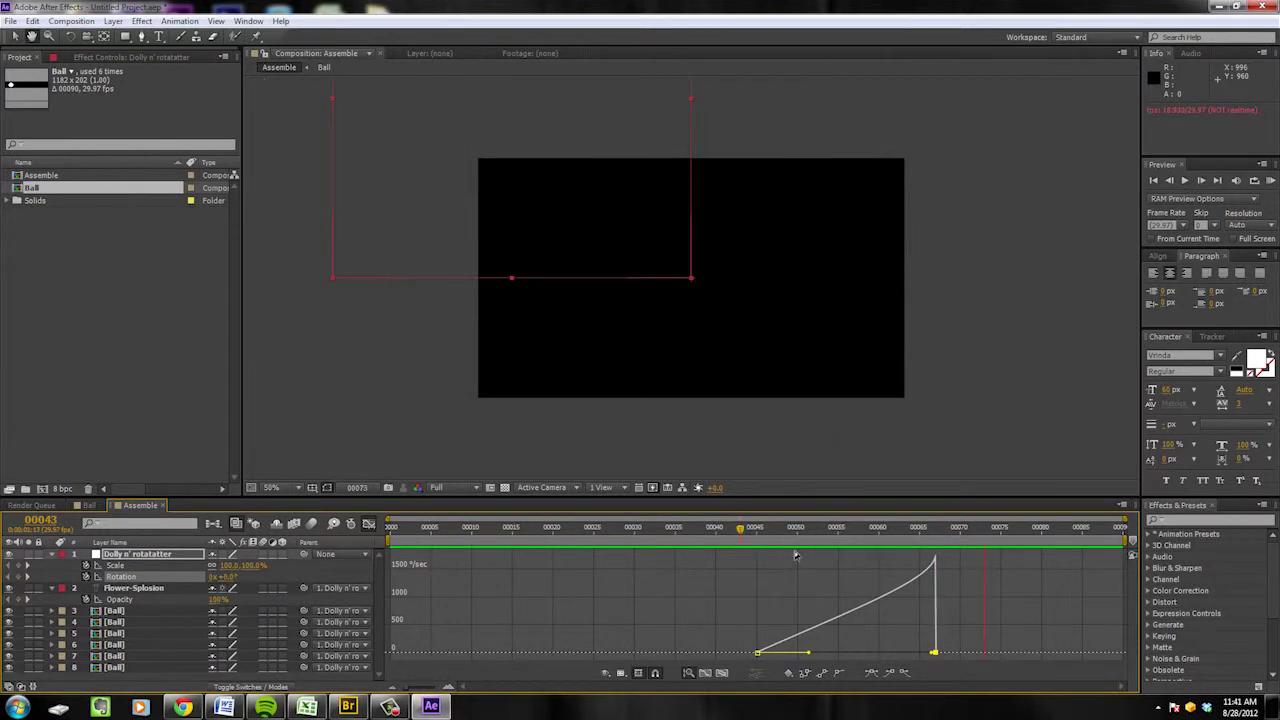
pyautogui.moveTo(774, 534); pyautogui.dragTo(724, 532)
pyautogui.press('space')
pyautogui.click(716, 529)
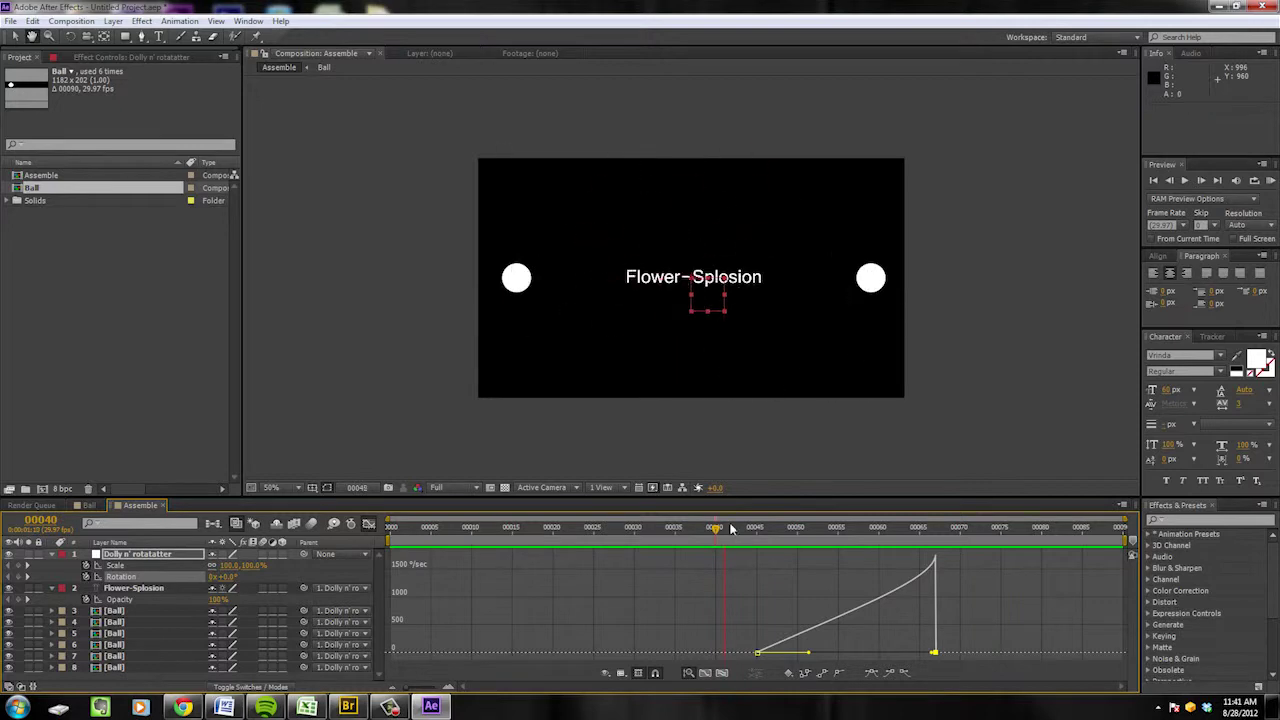
# Leave the graph view, shift the text's two Opacity keyframes to frames 58 and 65, and preview the animation.
pyautogui.click(369, 525)
pyautogui.moveTo(953, 602); pyautogui.dragTo(880, 600)
pyautogui.moveTo(1002, 604); pyautogui.dragTo(872, 596)
pyautogui.moveTo(880, 600); pyautogui.dragTo(867, 599)
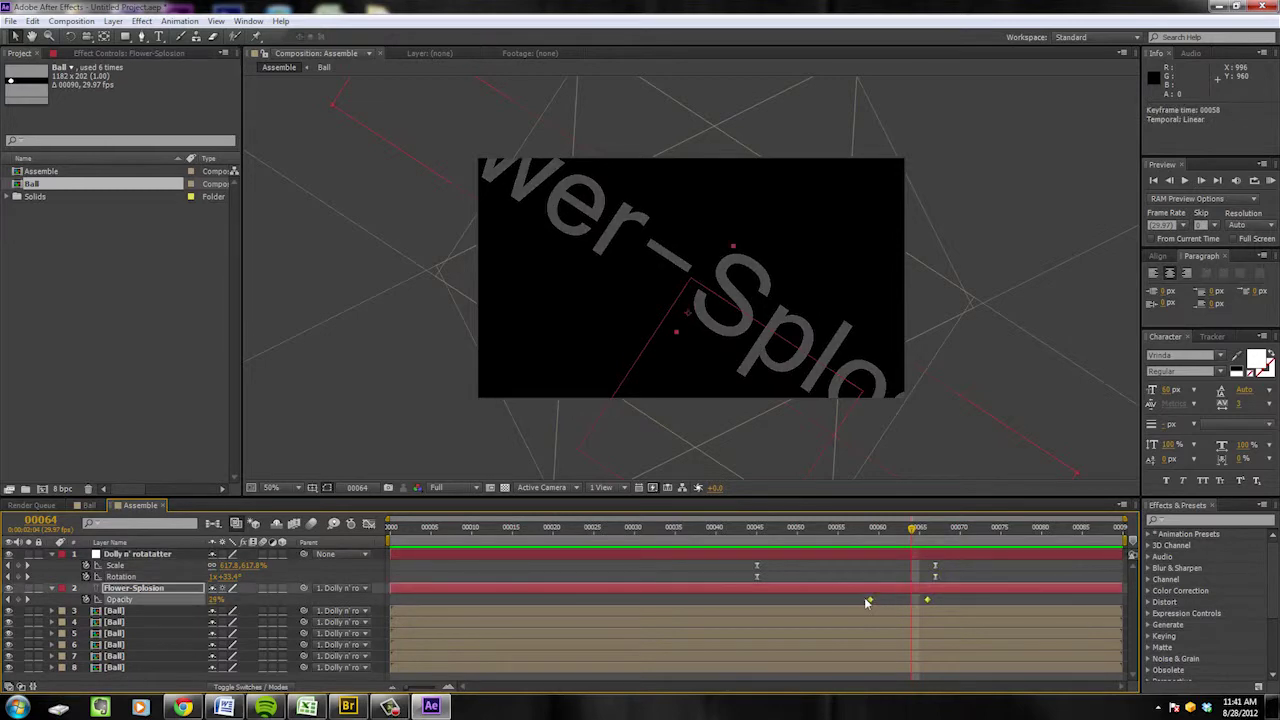
pyautogui.moveTo(913, 530); pyautogui.dragTo(854, 574)
pyautogui.press('space')
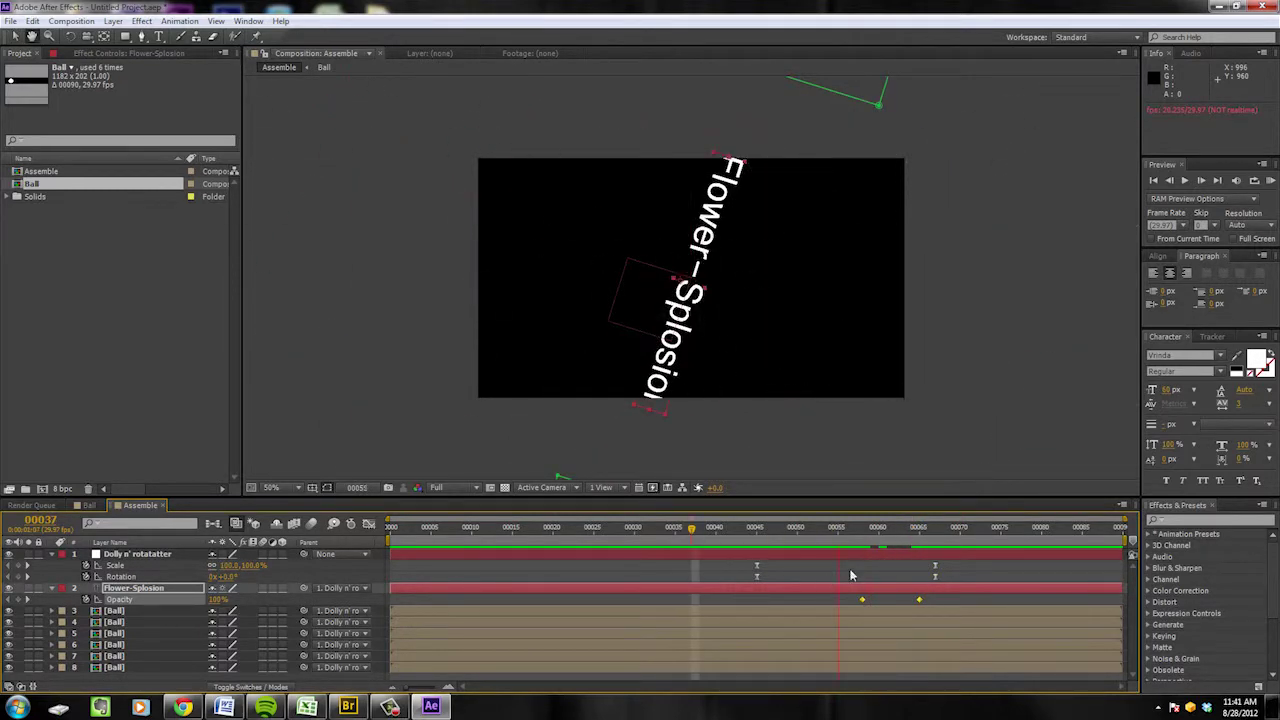
pyautogui.press('space')
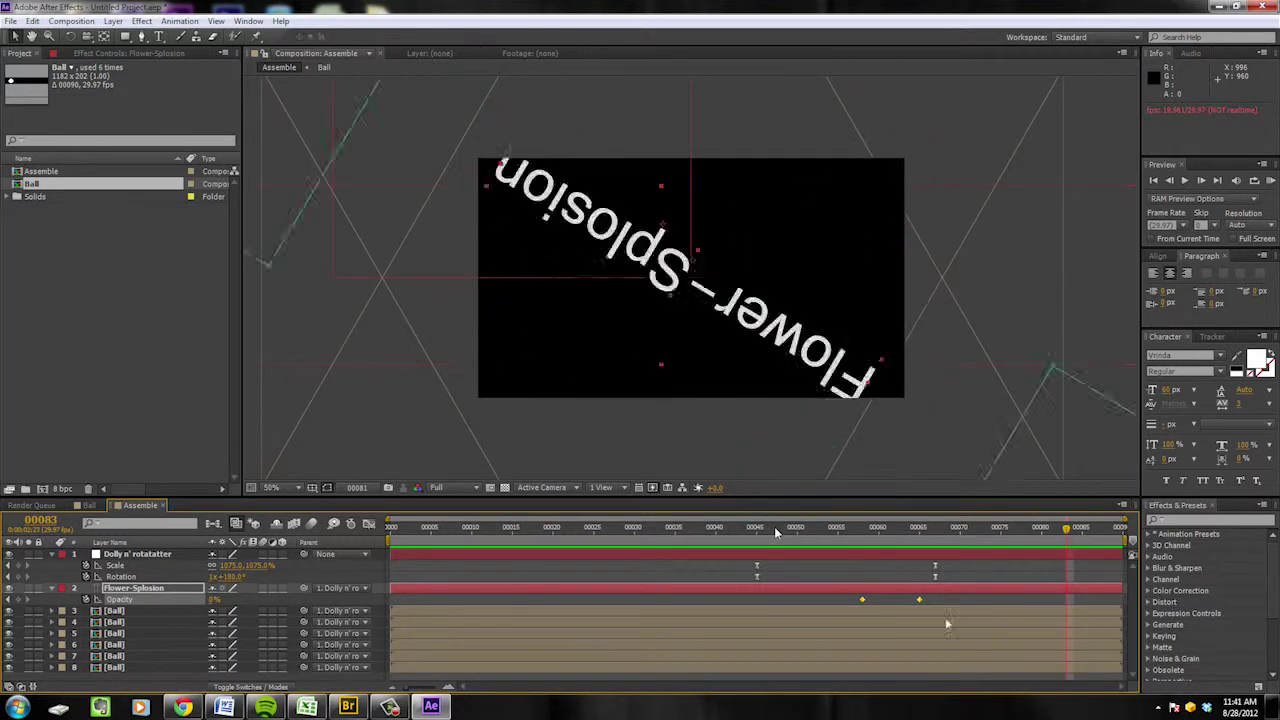
pyautogui.press('space')
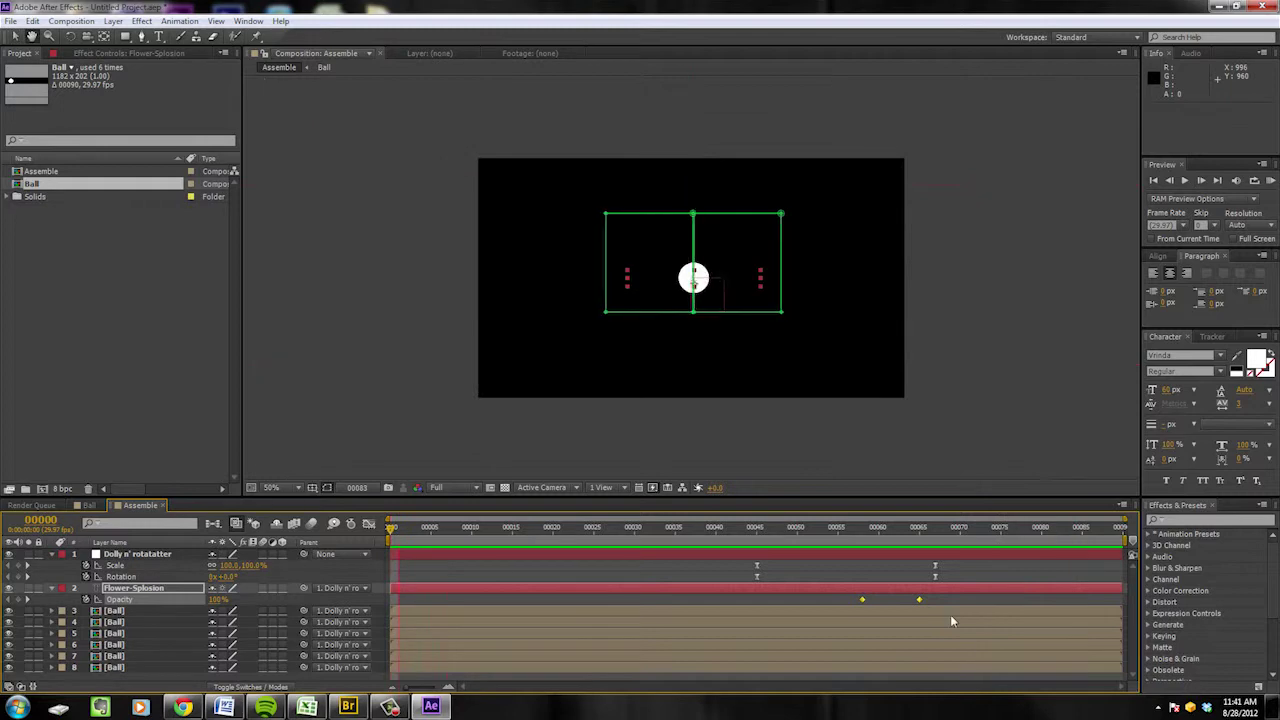
pyautogui.press('space')
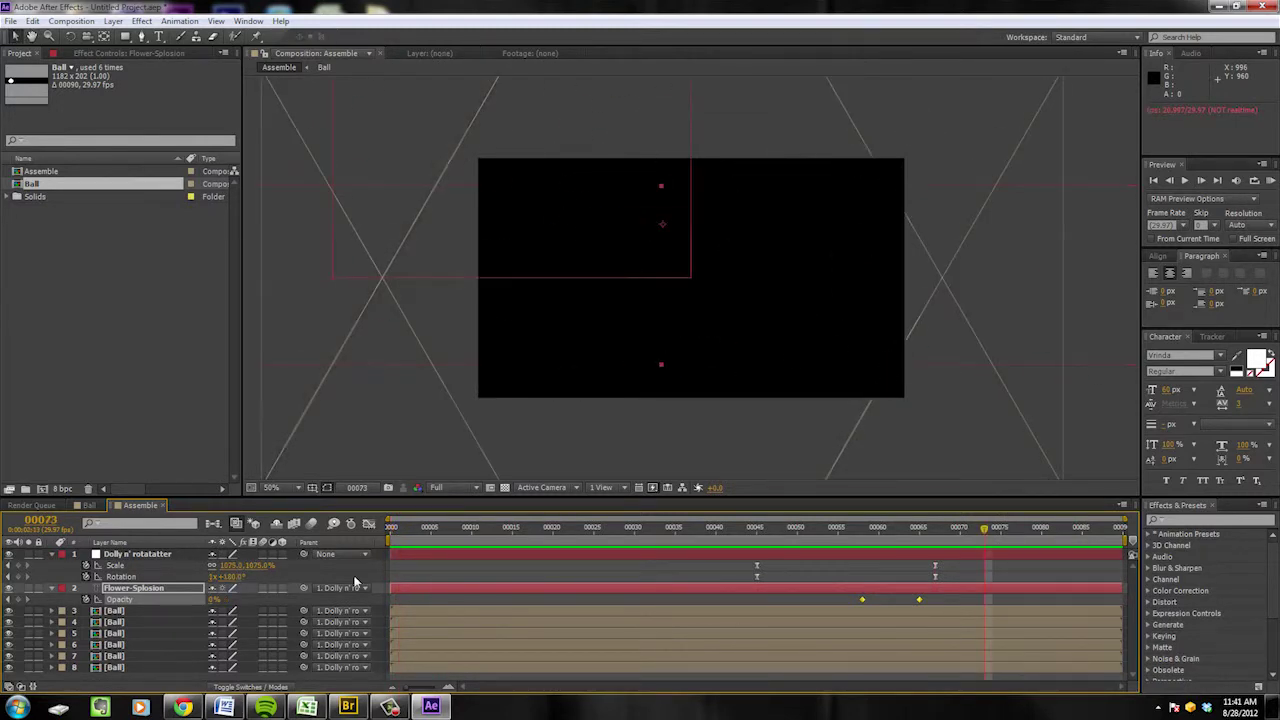
# Collapse the layer properties, enable motion blur for the Flower-Splosion text, all six Ball layers and the composition, and run a RAM preview.
pyautogui.keyDown('shift'); pyautogui.click(168, 556); pyautogui.keyUp('shift')
pyautogui.press('u')
pyautogui.click(180, 655)
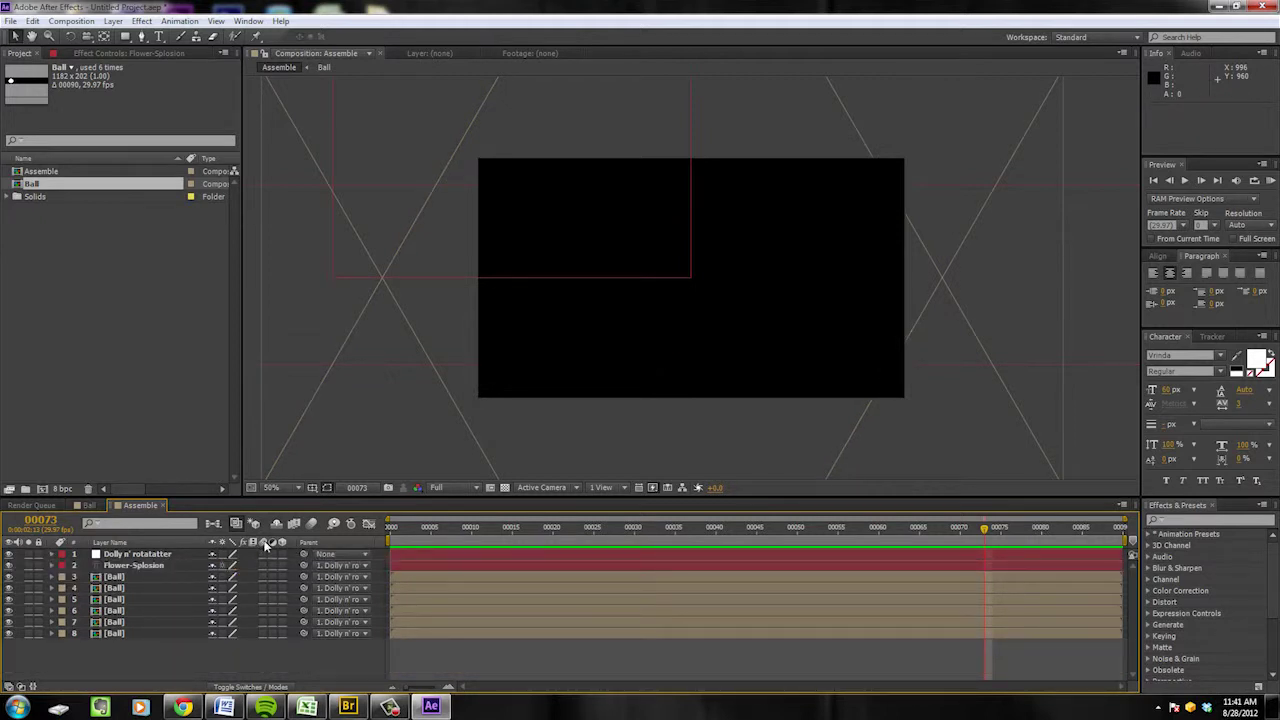
pyautogui.moveTo(263, 565); pyautogui.dragTo(263, 640)
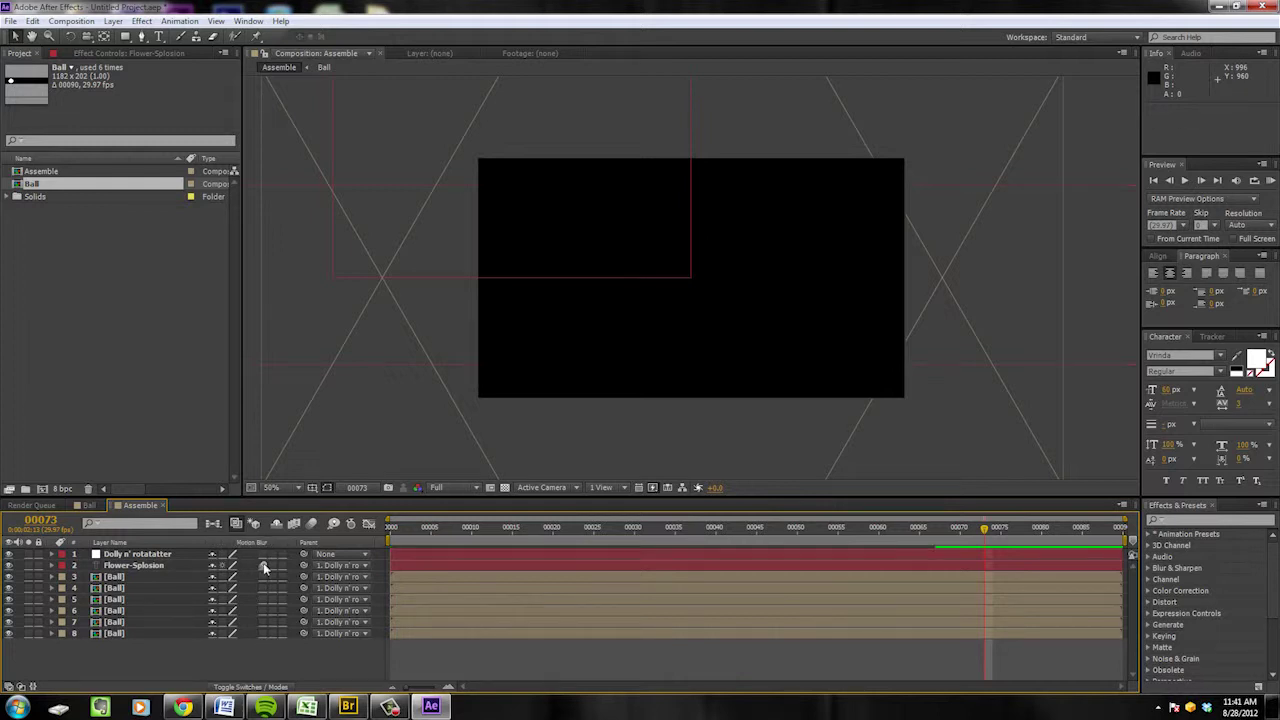
pyautogui.click(311, 524)
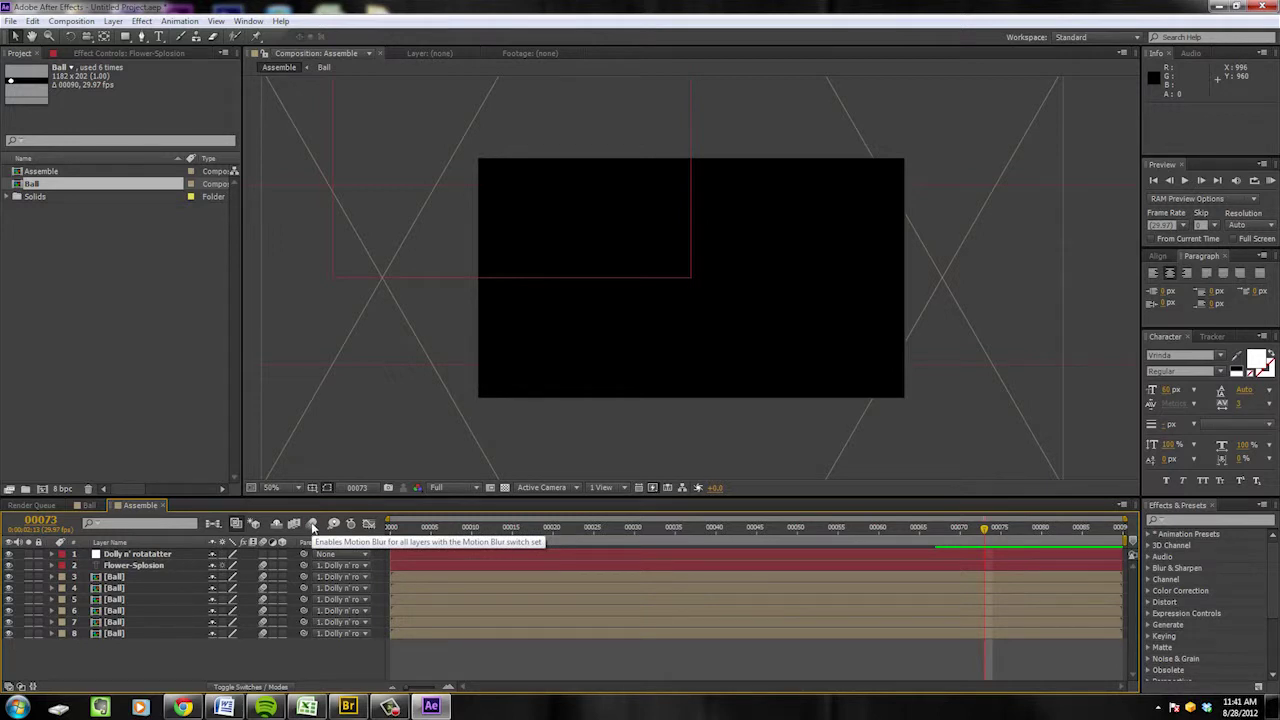
pyautogui.press('KP_0')
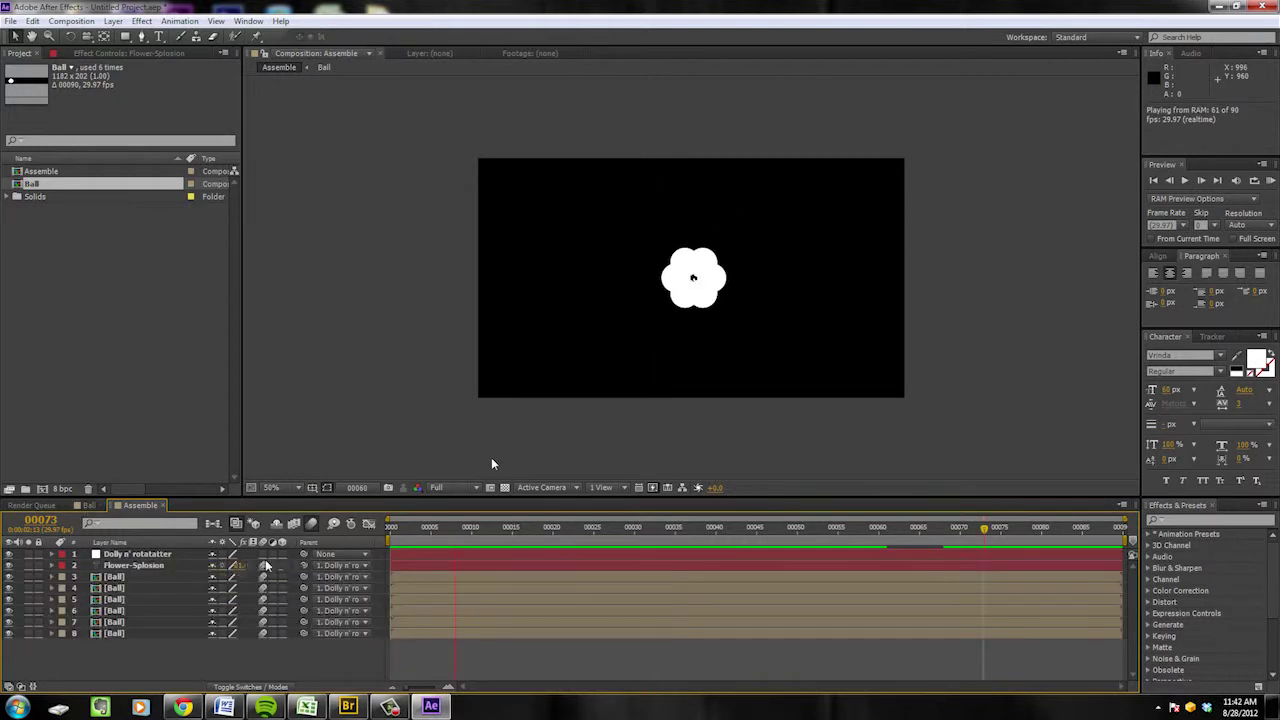
pyautogui.click(313, 523)
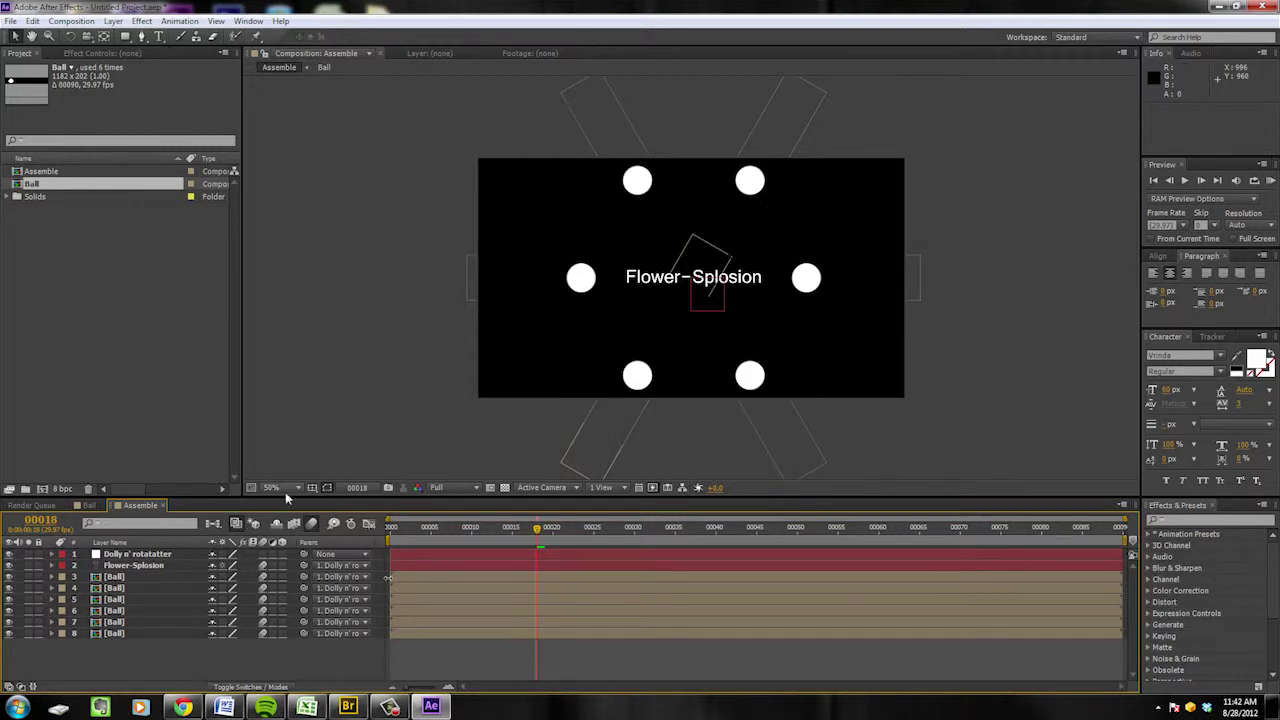
# Set the Assemble composition's preview resolution to Half and minimize the program window to the desktop.
pyautogui.click(442, 488)
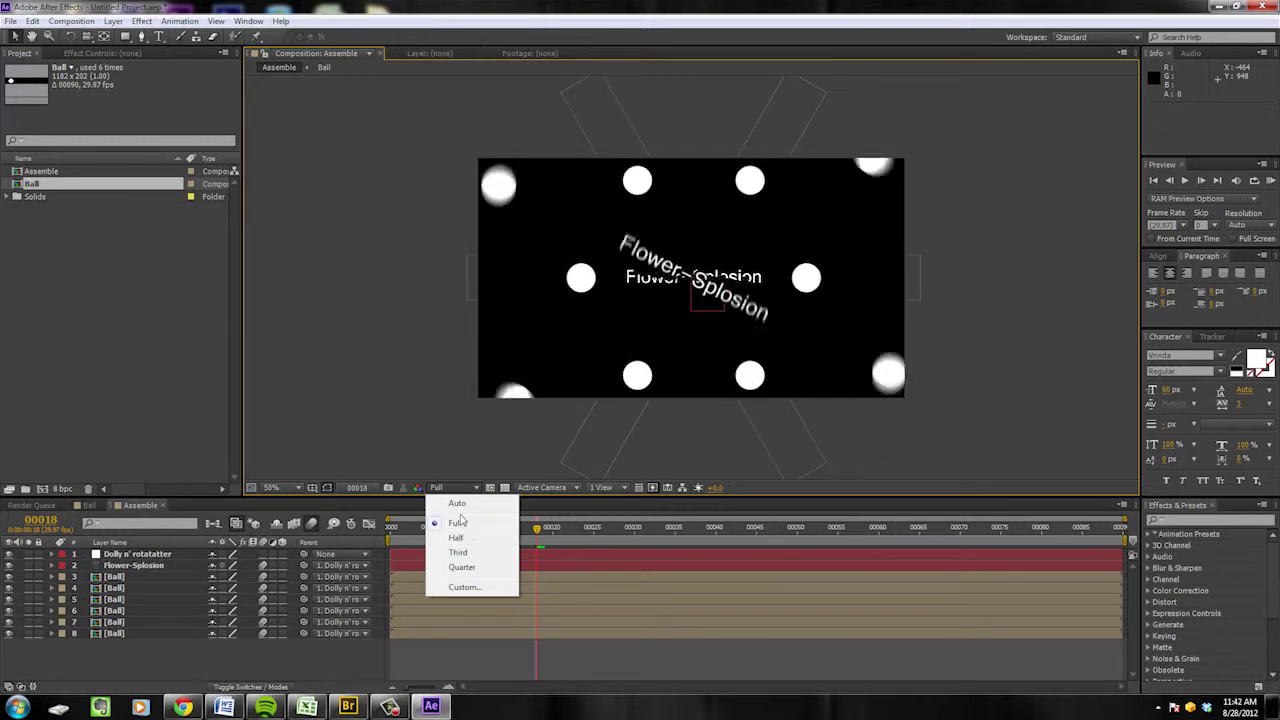
pyautogui.click(460, 537)
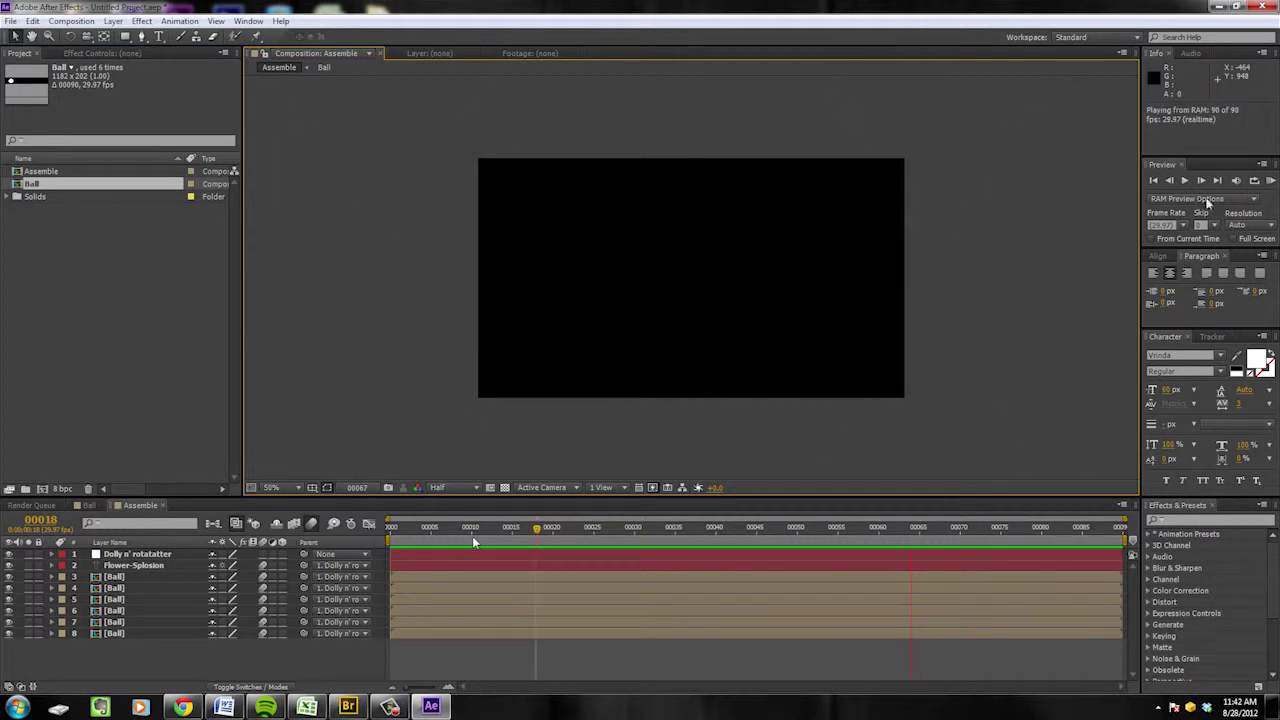
pyautogui.click(1219, 8)
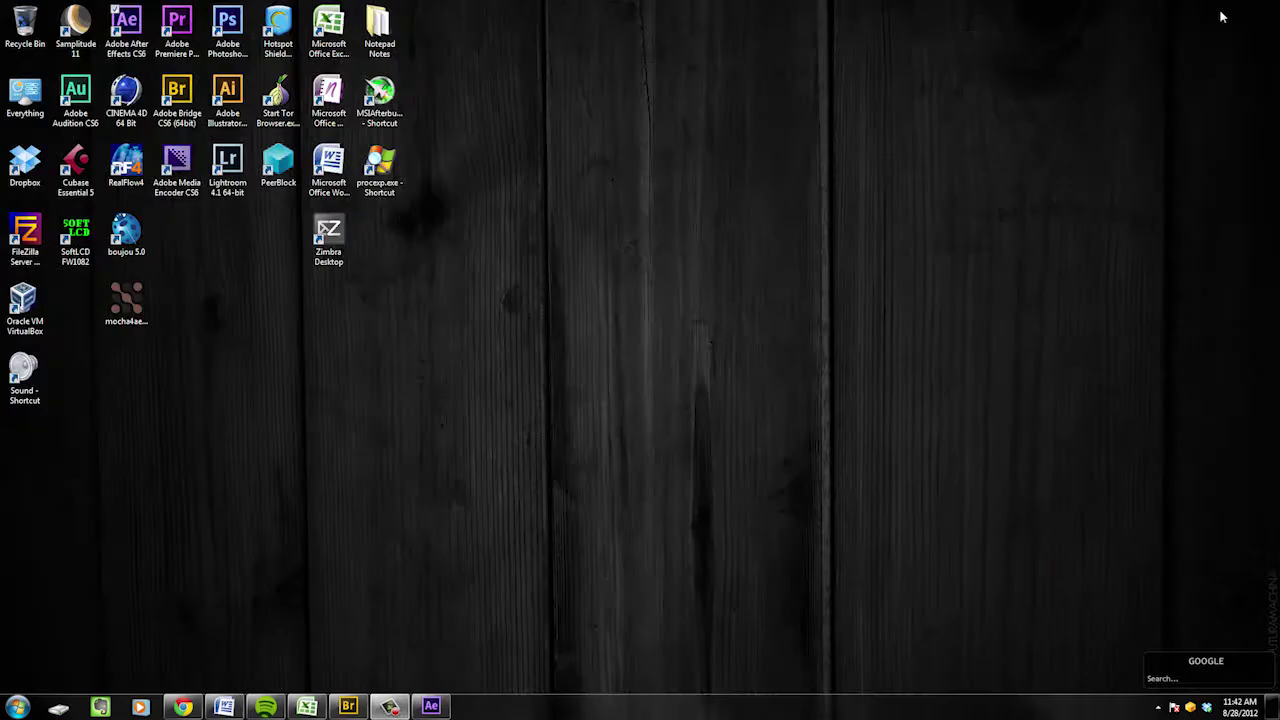